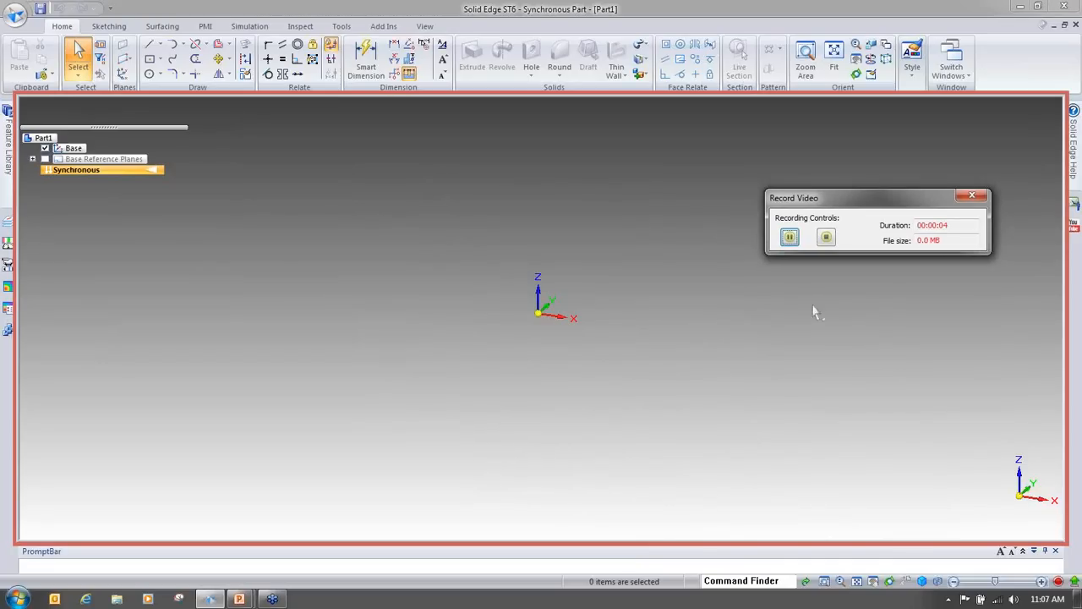
Step: Sketch two concentric circles centred at the origin on the locked base plane, the inner one about 100 mm in diameter
click(150, 74)
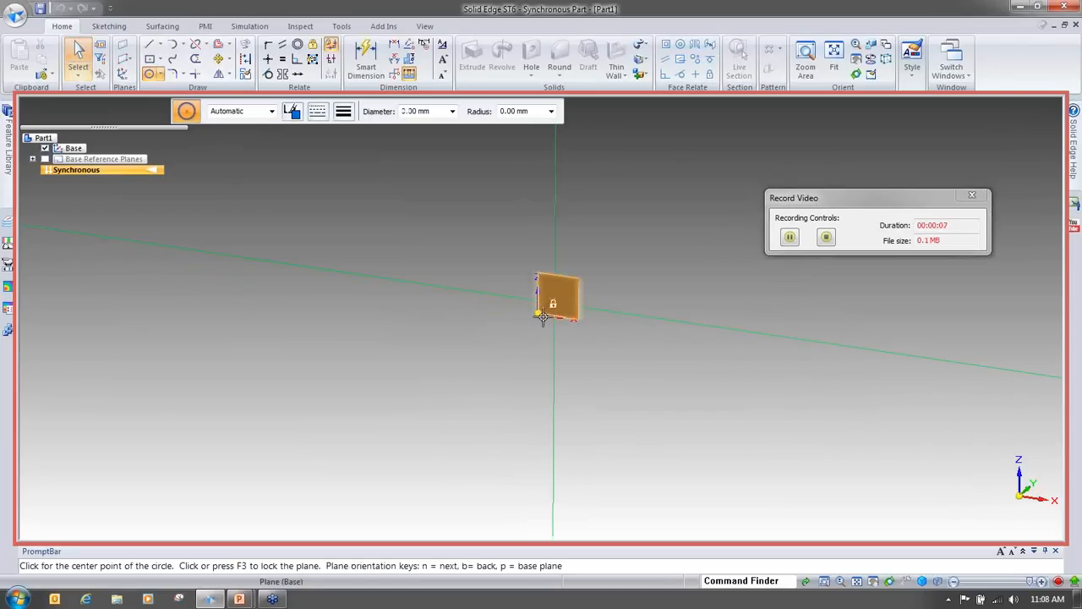
key(F3)
click(541, 311)
click(638, 426)
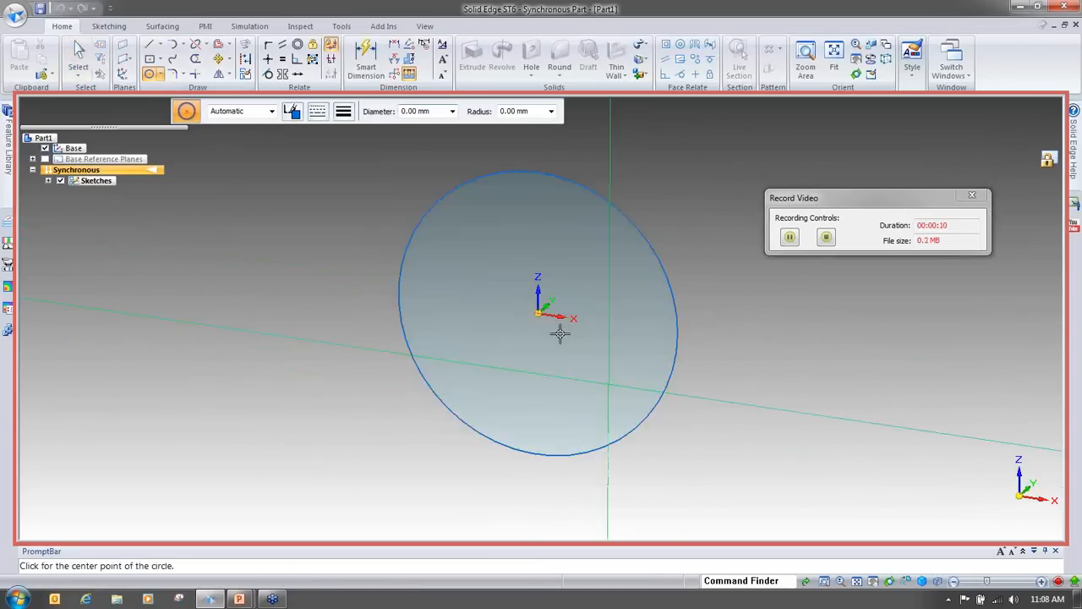
click(538, 313)
click(597, 373)
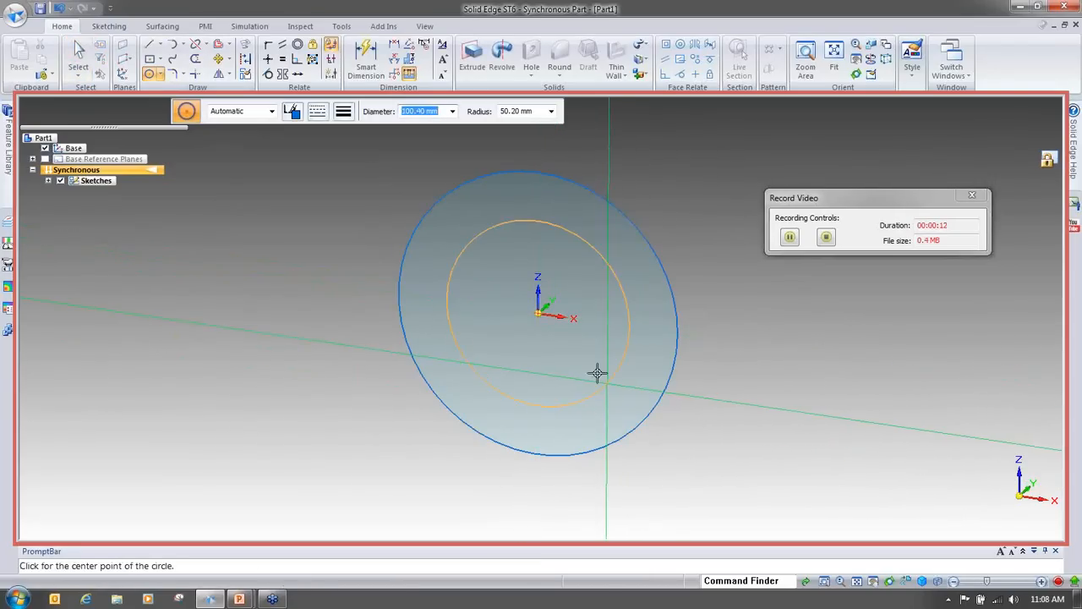
key(Escape)
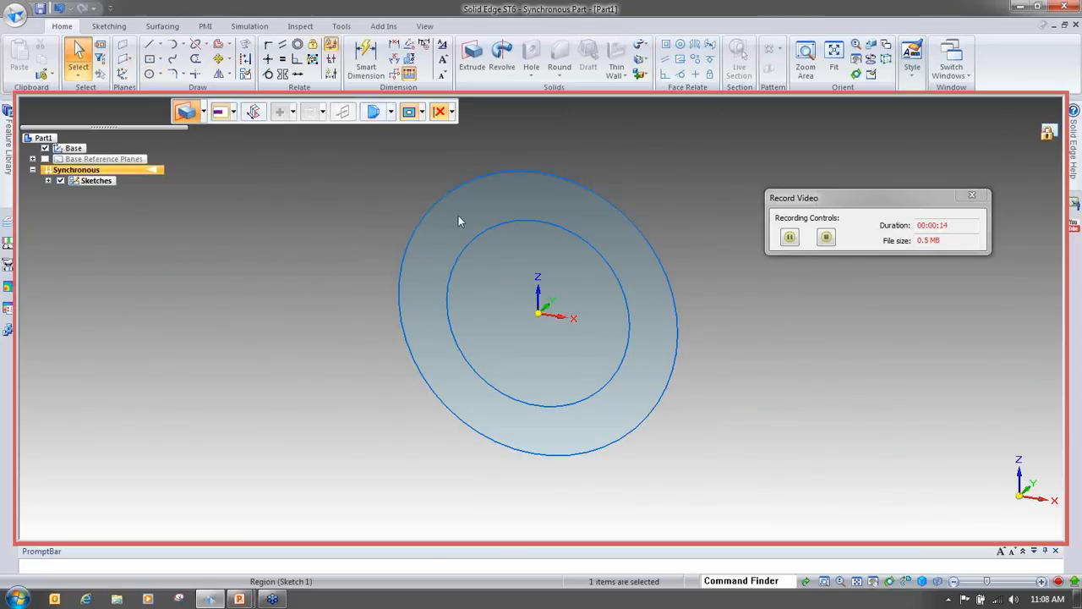
Step: Extrude the ring region between the two circles about 181 mm into a tube
click(458, 220)
click(451, 215)
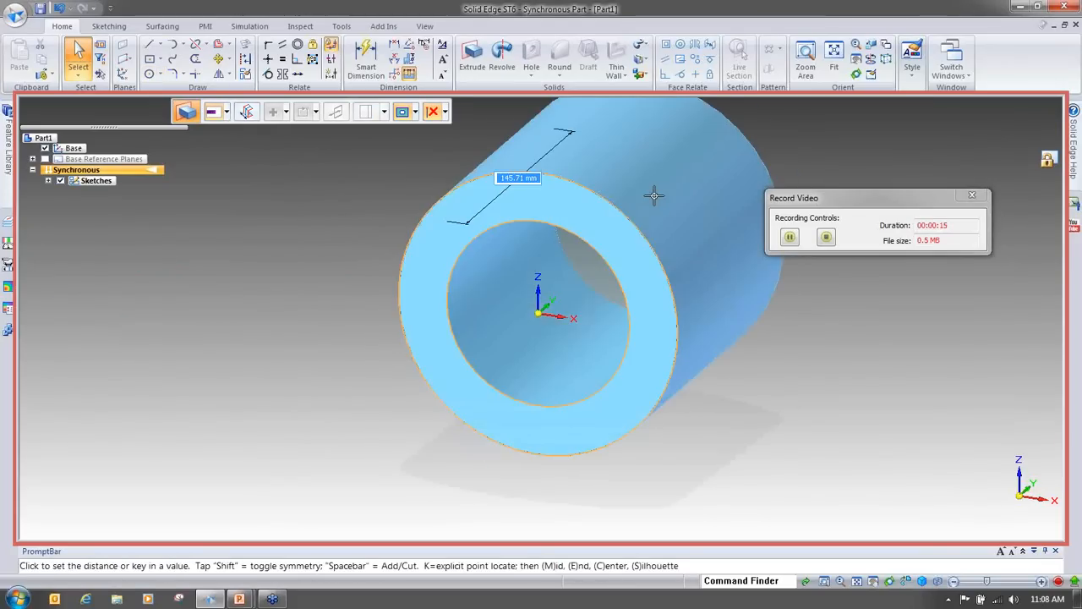
click(656, 196)
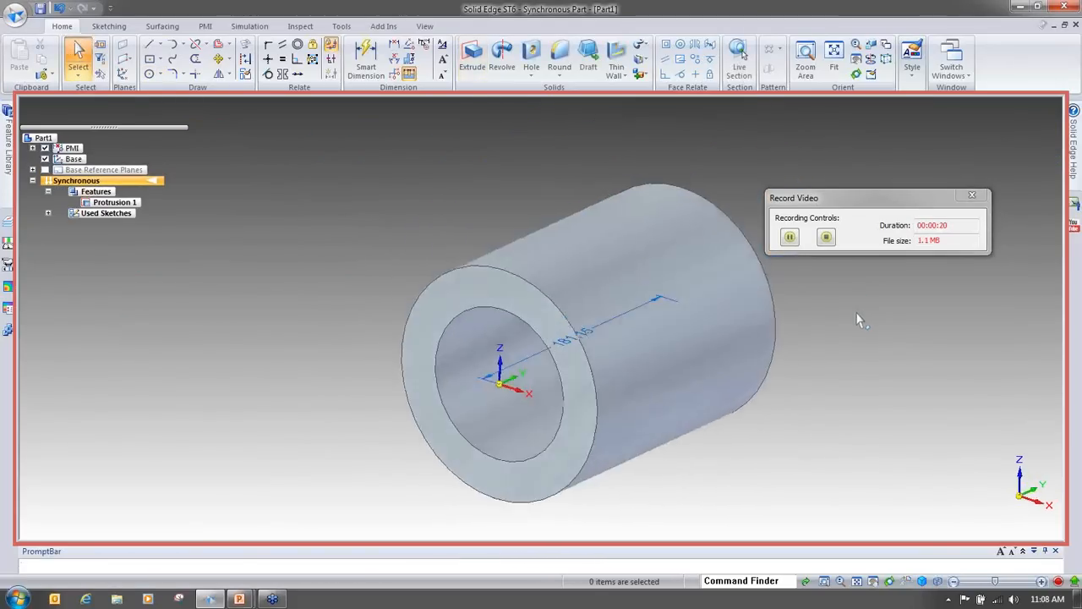
Step: Stop the video recording, preview the recorded movie and close the player
click(827, 237)
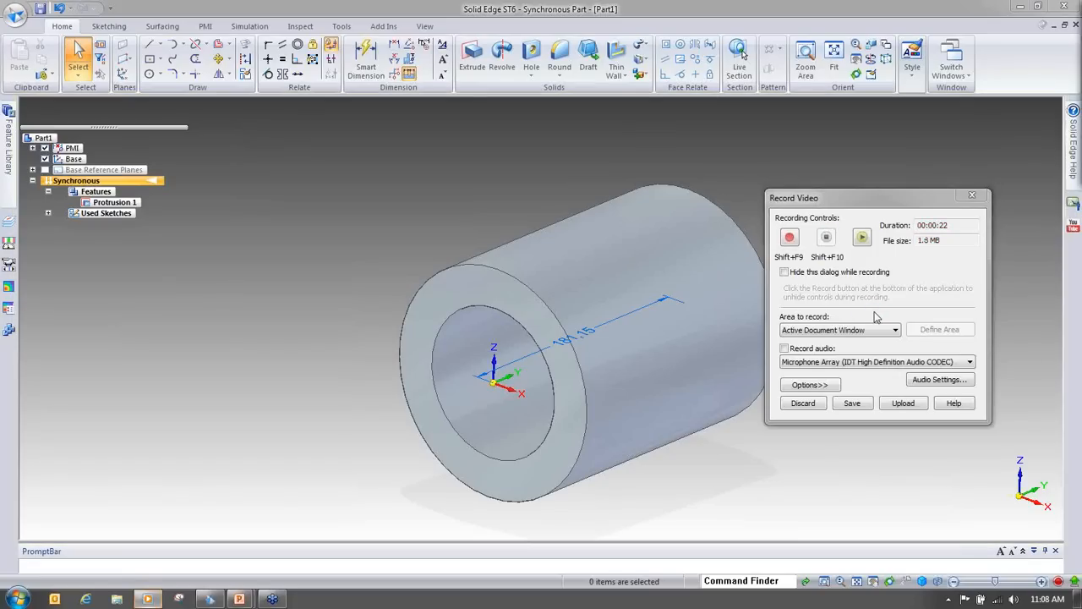
drag(1081, 17, 681, 59)
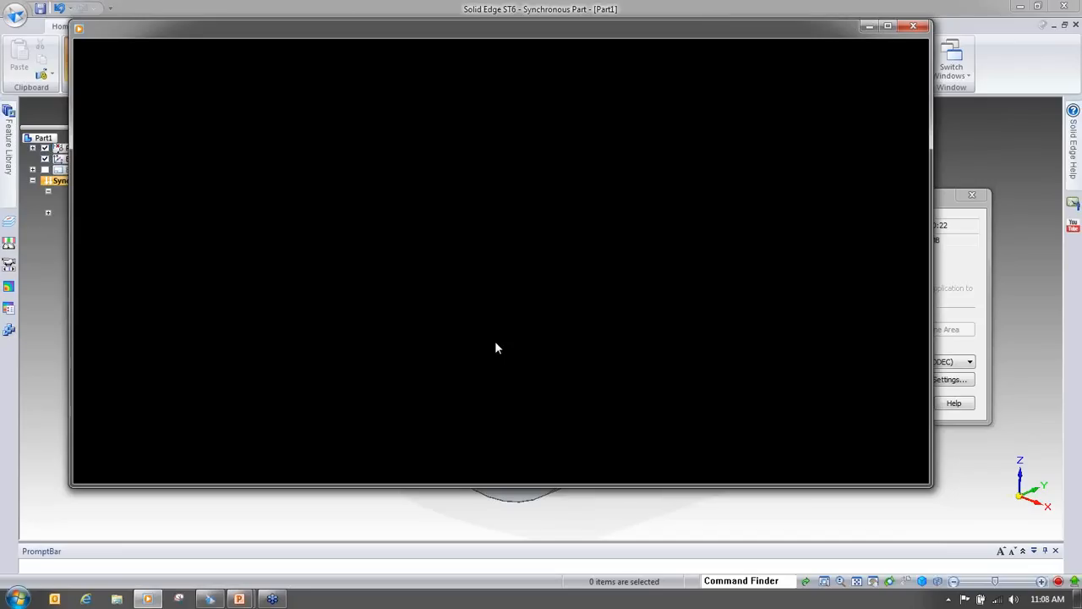
click(914, 28)
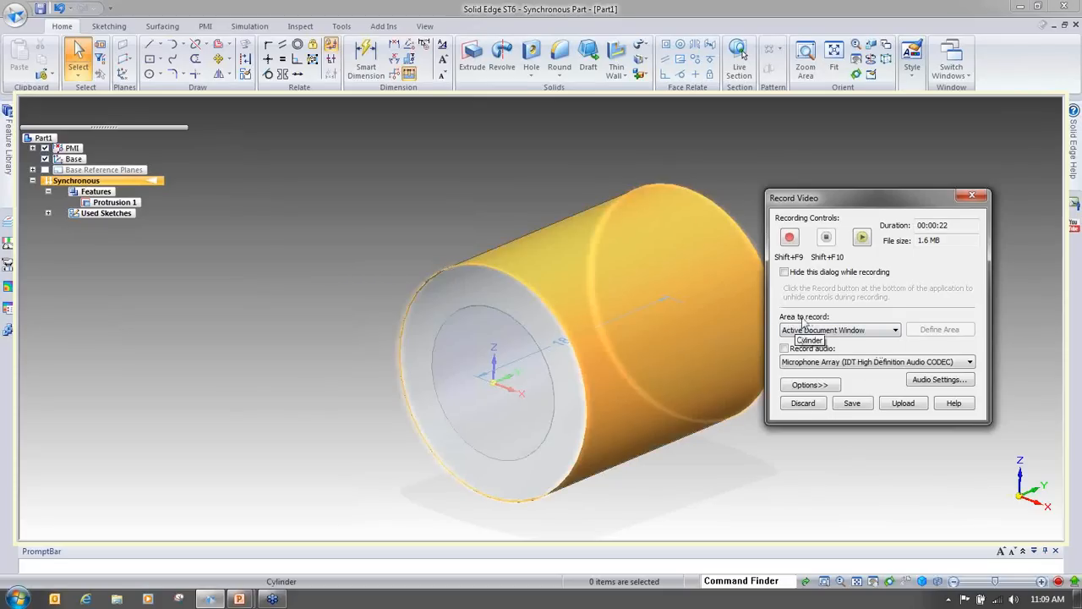
Step: Review the area-to-record options in the Record Video dialog and close the dialog
click(876, 332)
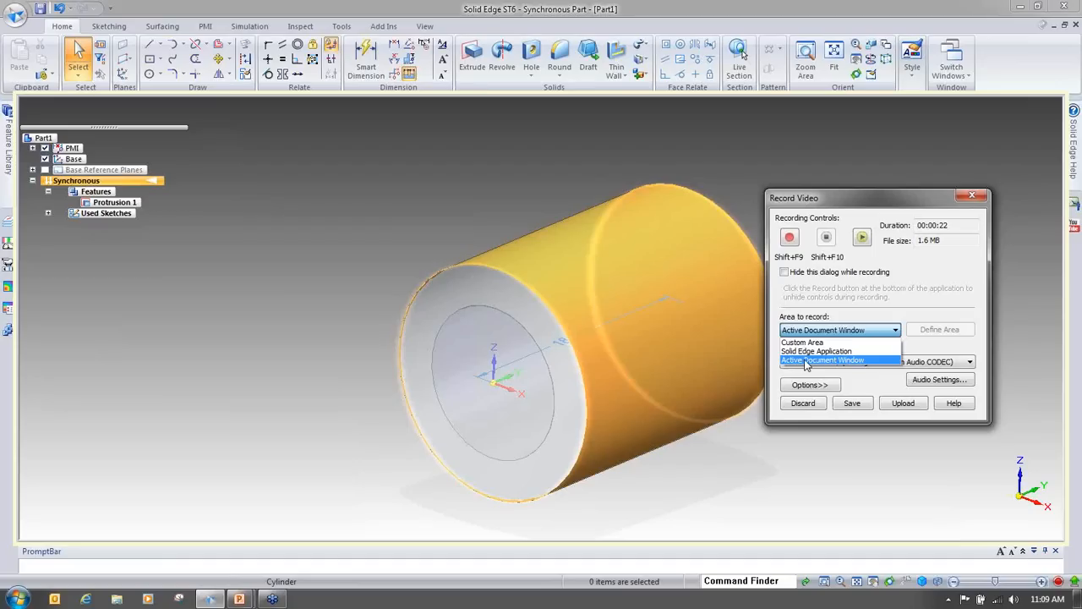
click(948, 355)
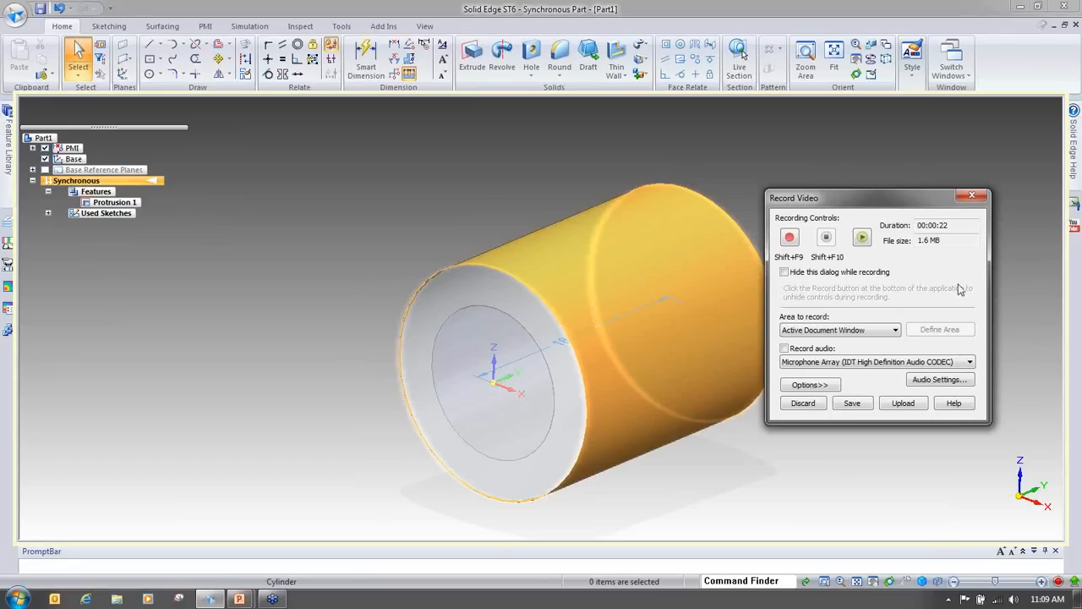
click(972, 196)
key(alt+Tab)
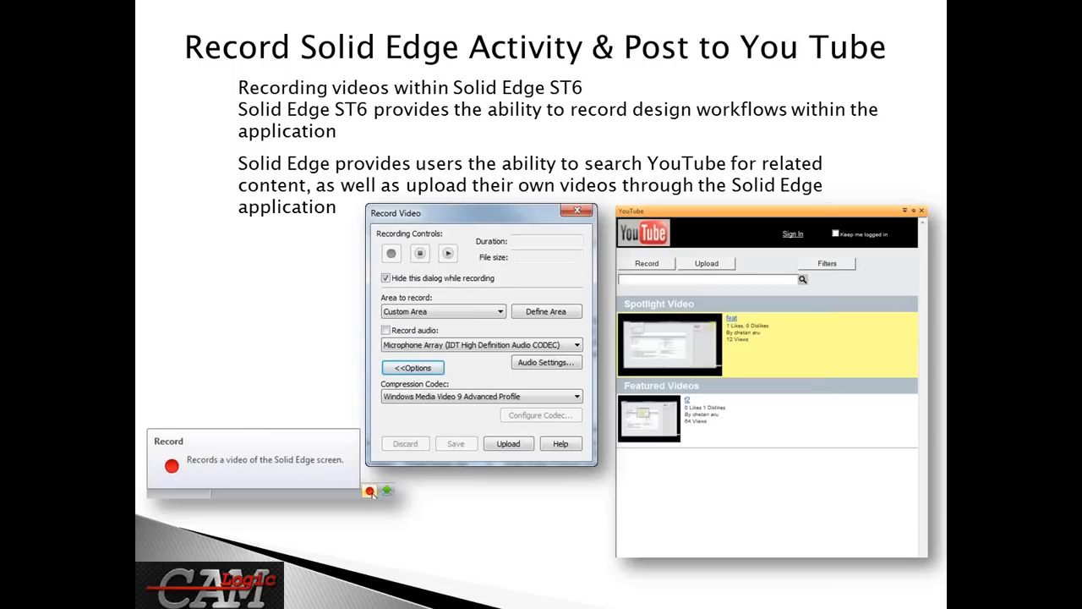
key(Right)
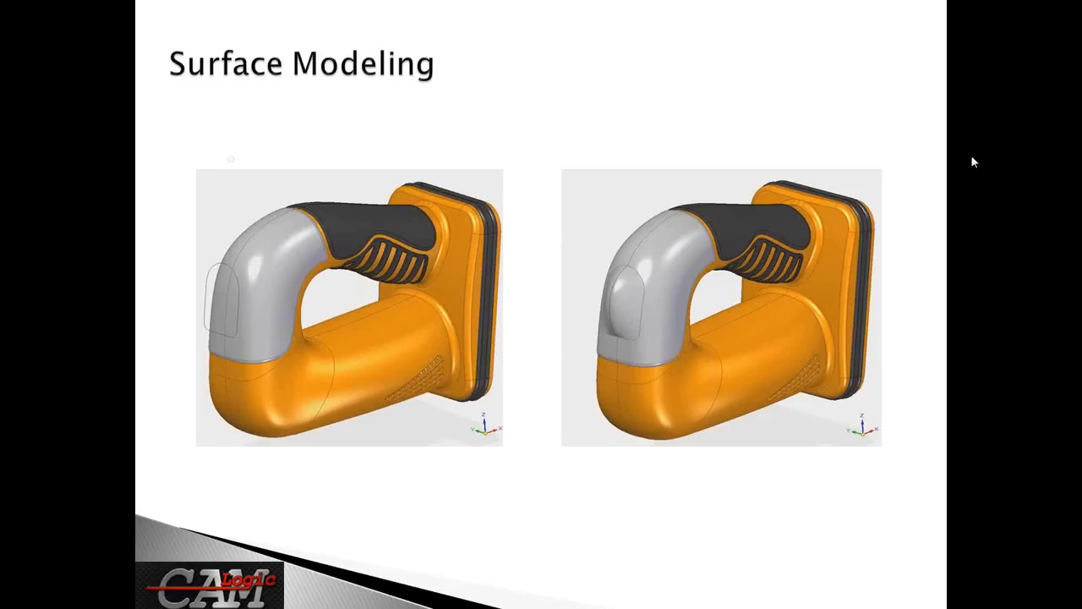
key(alt+Tab)
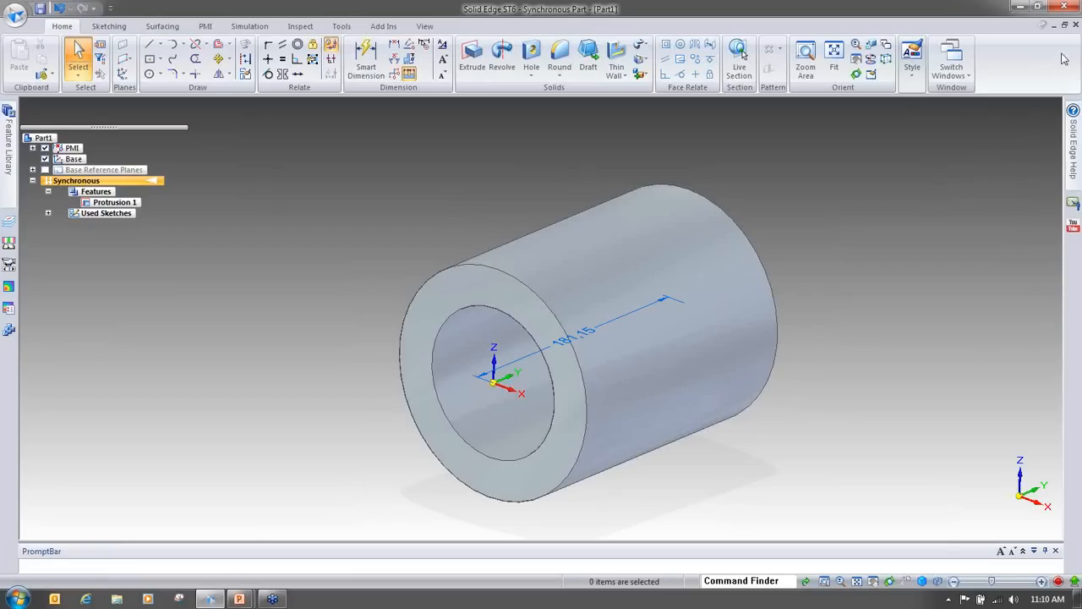
Step: Close the part without saving changes and open the DESIGN-JigSawBody.par model
click(1076, 25)
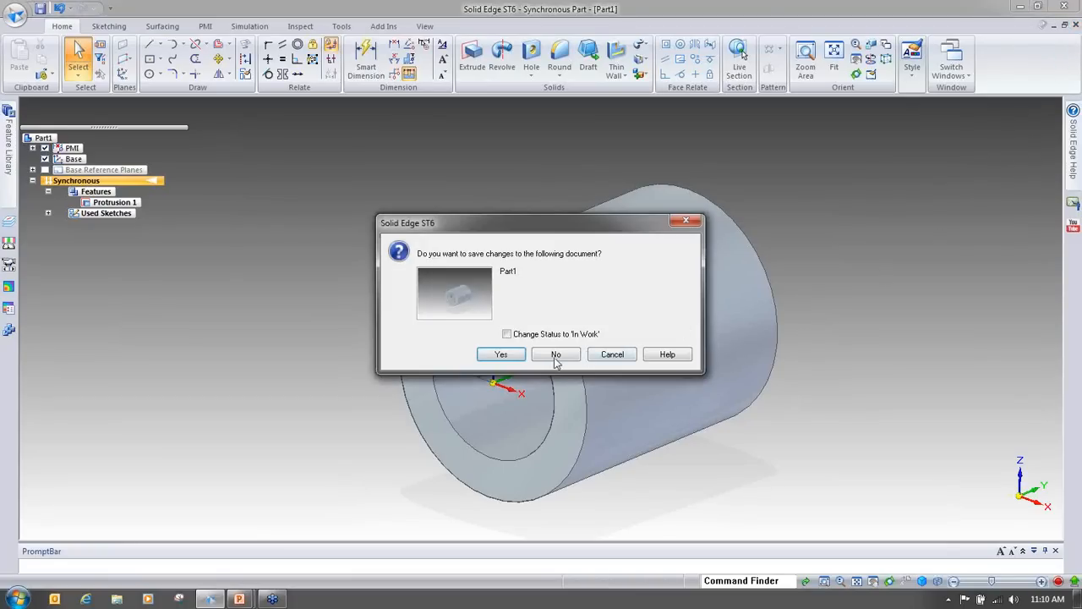
click(557, 355)
middle_drag(843, 342, 793, 264)
middle_drag(721, 337, 914, 361)
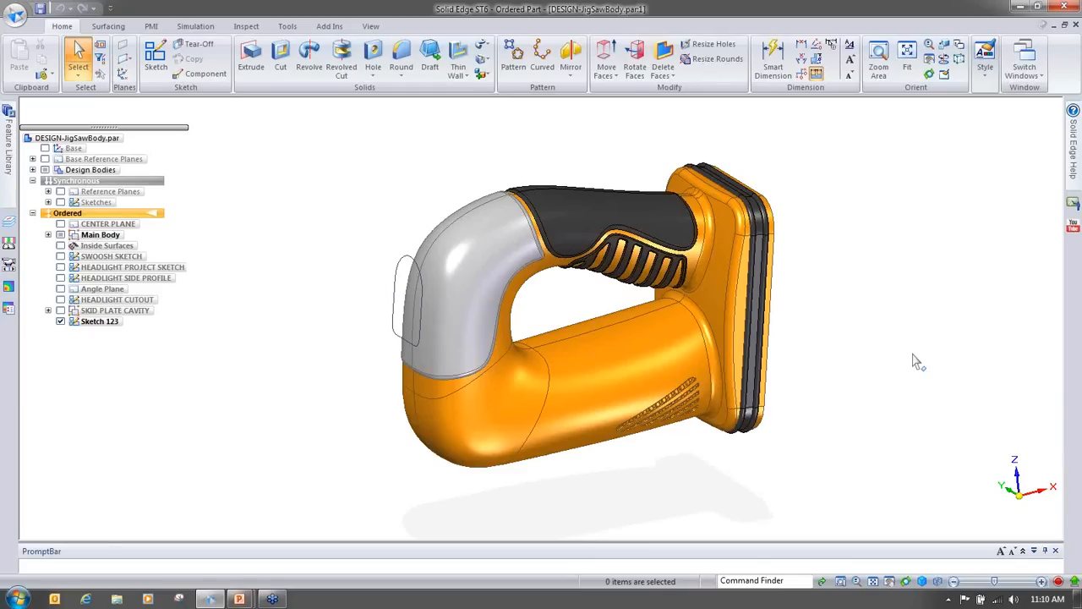
Step: Orbit, pan and zoom around the jigsaw body to examine the headlight sketch beside the grey nose
mouse_move(887, 359)
middle_down()
mouse_move(921, 368)
mouse_move(737, 377)
mouse_move(440, 426)
mouse_move(393, 423)
middle_up()
scroll(920, 367, up, 4)
scroll(920, 367, down, 3)
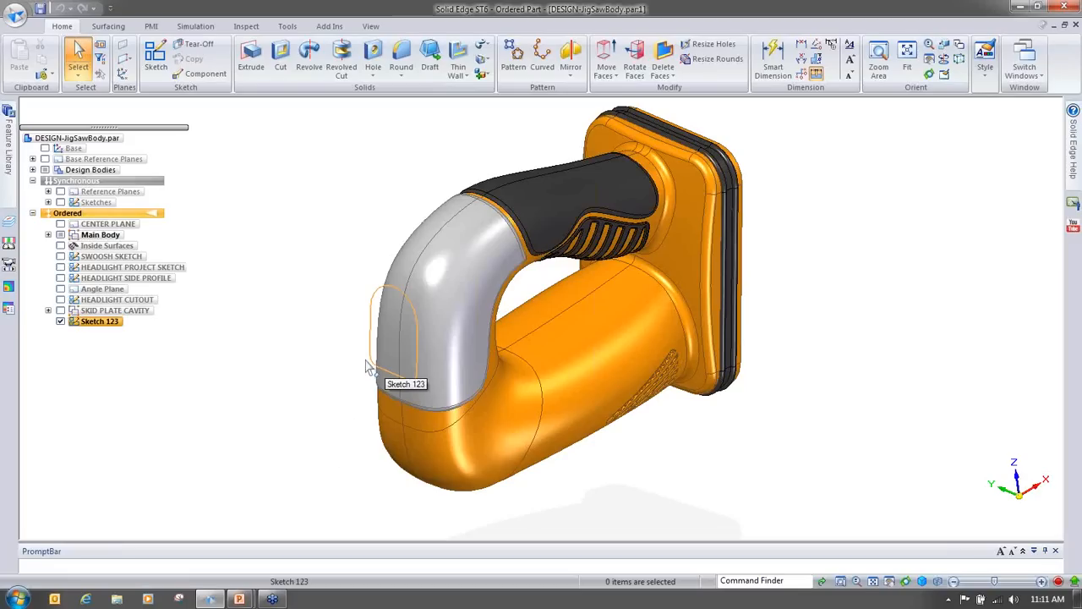
key(alt+Tab)
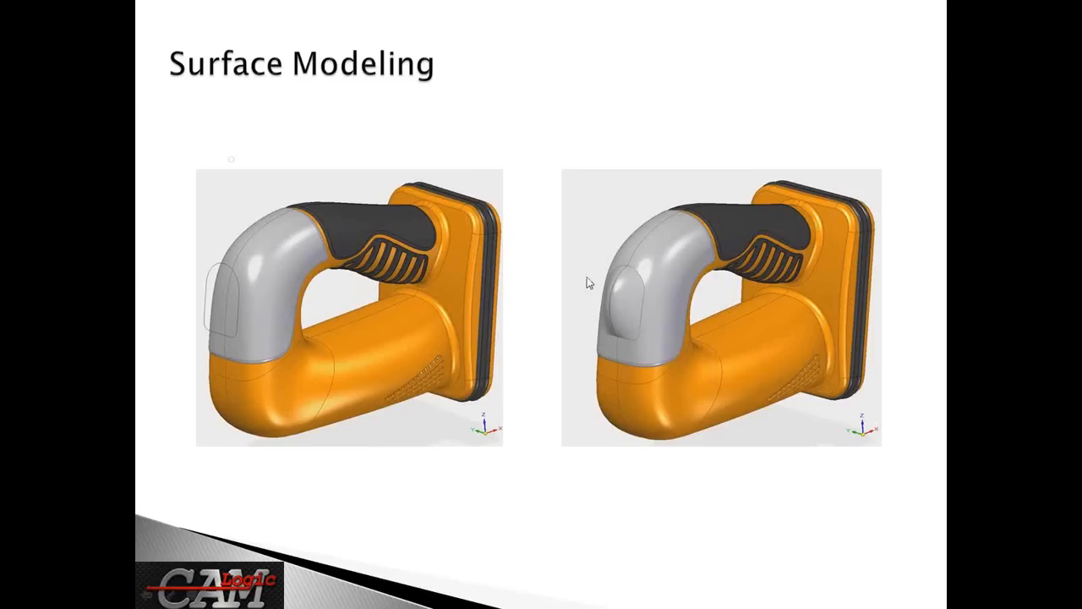
key(alt+Tab)
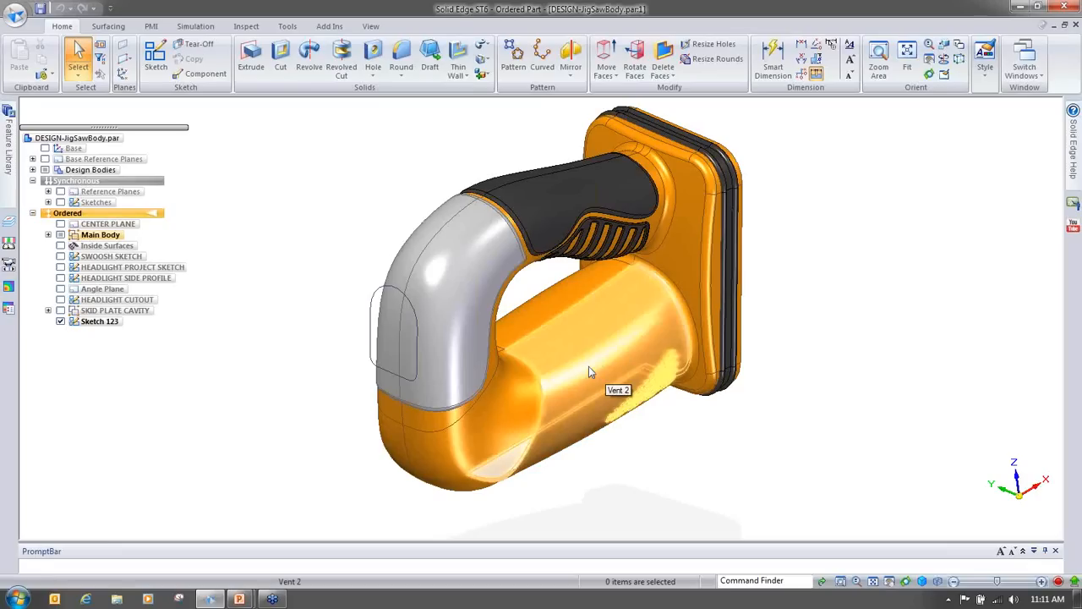
middle_drag(590, 372, 305, 446)
scroll(296, 441, up, 5)
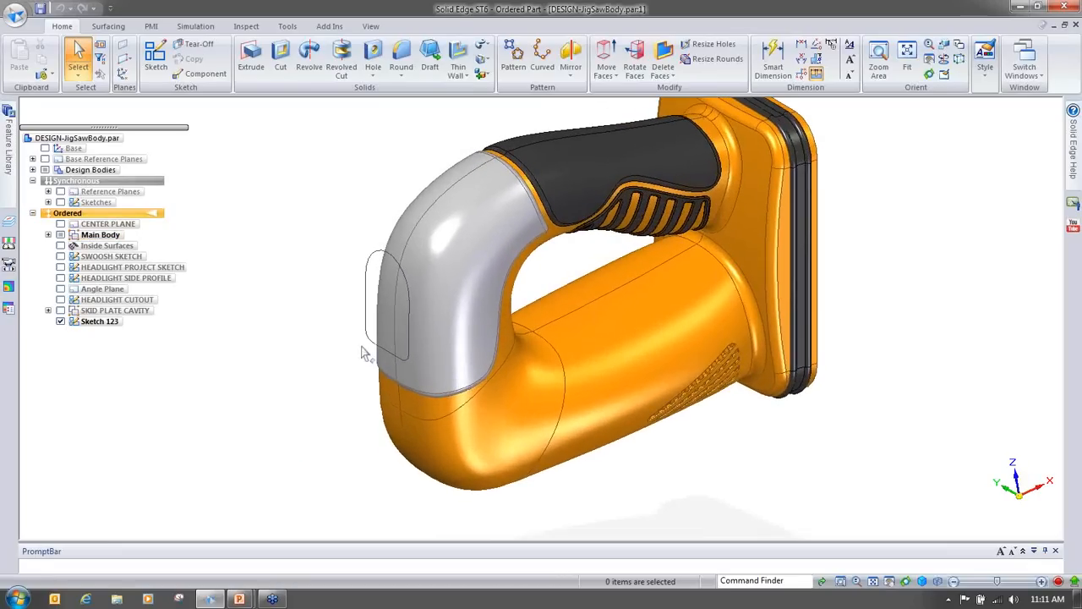
middle_drag(302, 359, 302, 266)
middle_drag(270, 412, 256, 411)
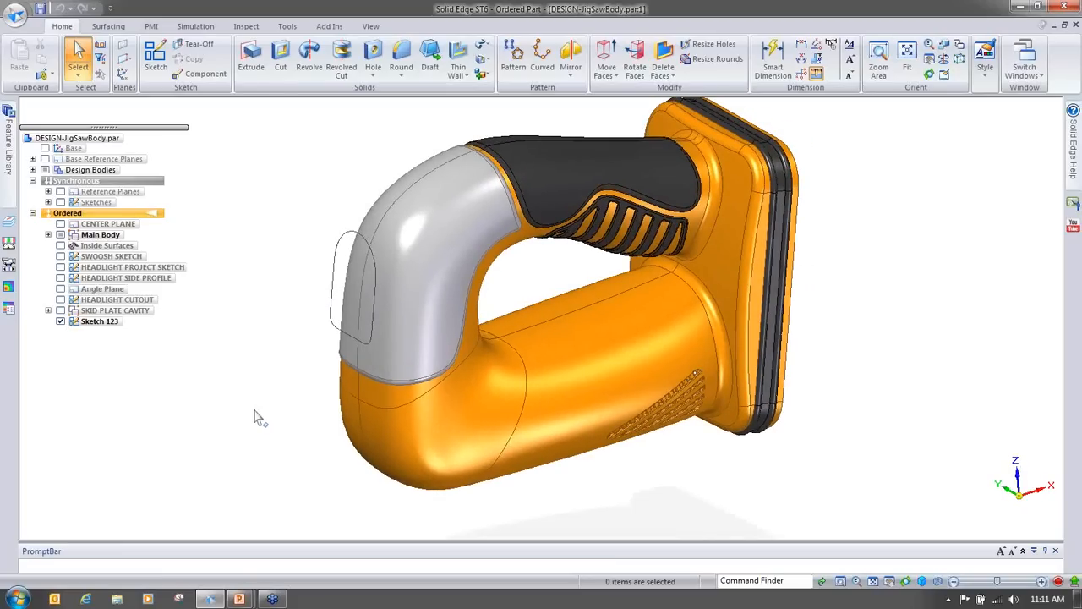
middle_drag(297, 422, 261, 421)
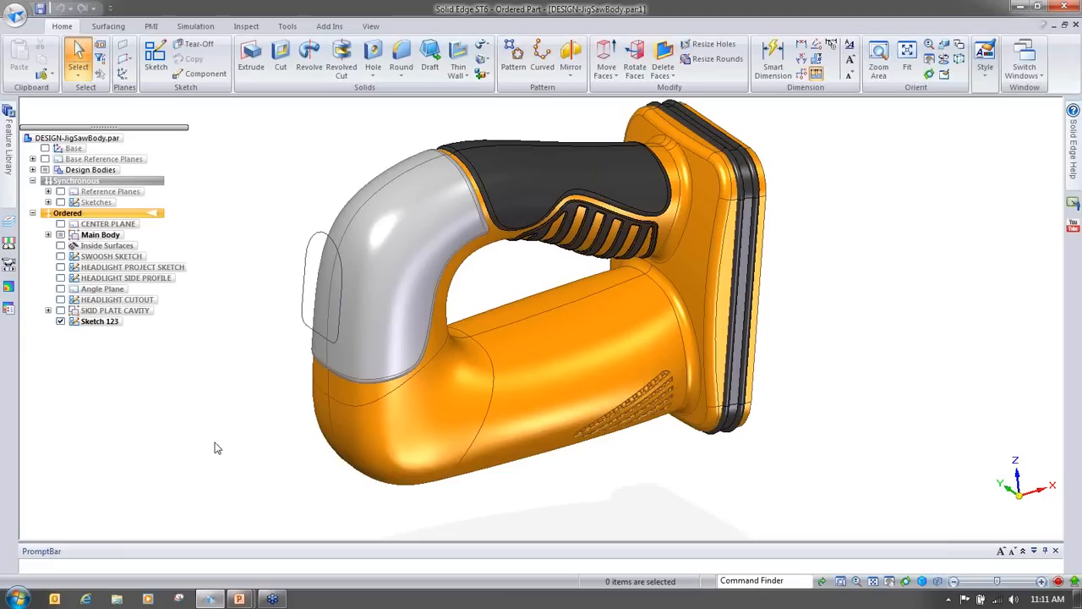
right_drag(215, 443, 217, 370)
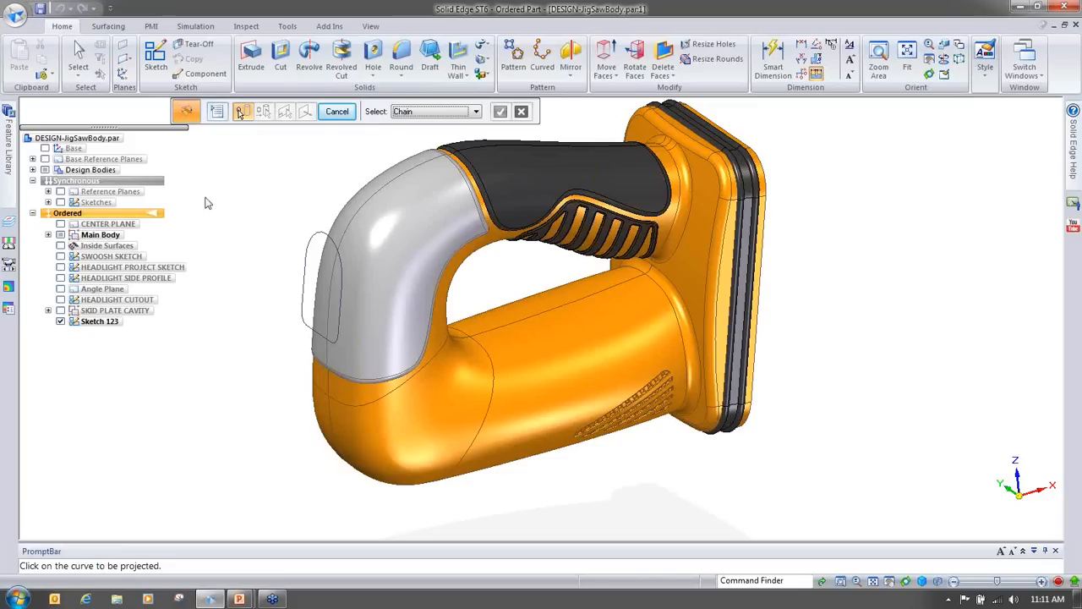
Step: Project Sketch 123's headlight outline onto the grey nose face with the Project curve command
click(108, 26)
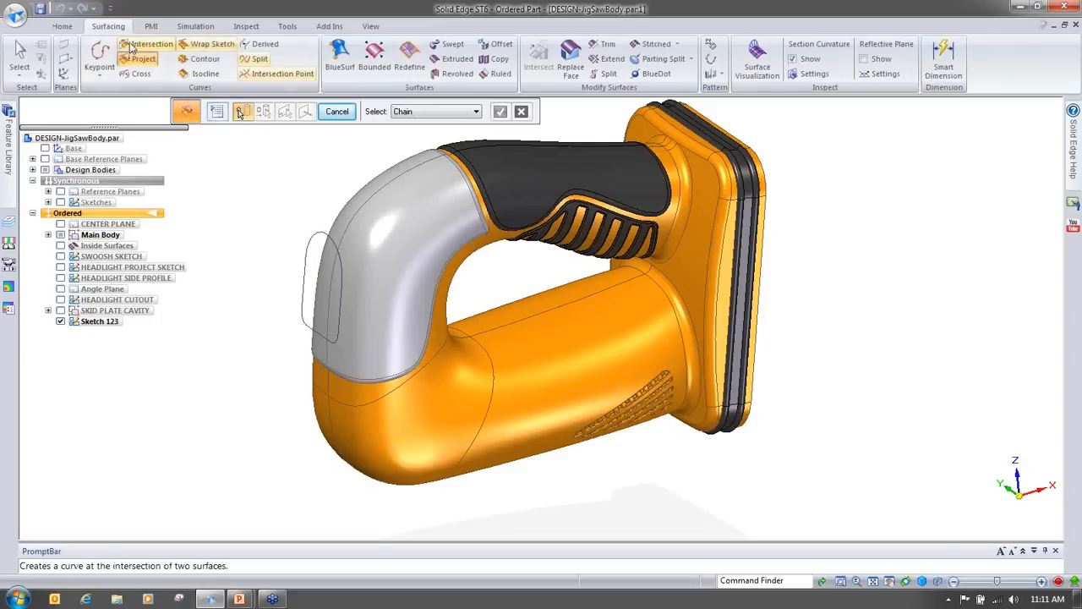
right_click(261, 273)
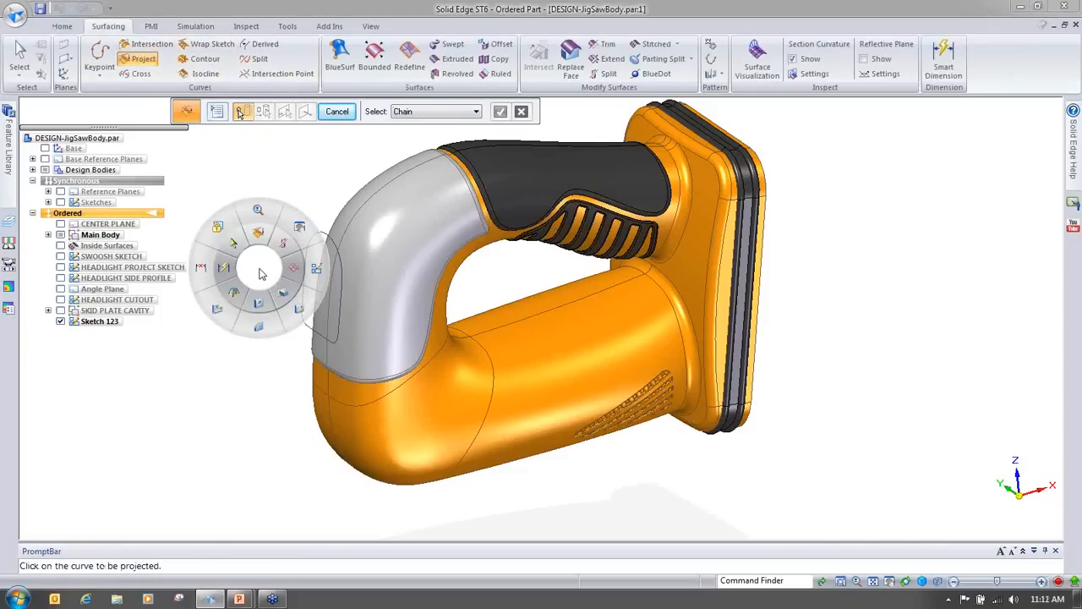
click(260, 273)
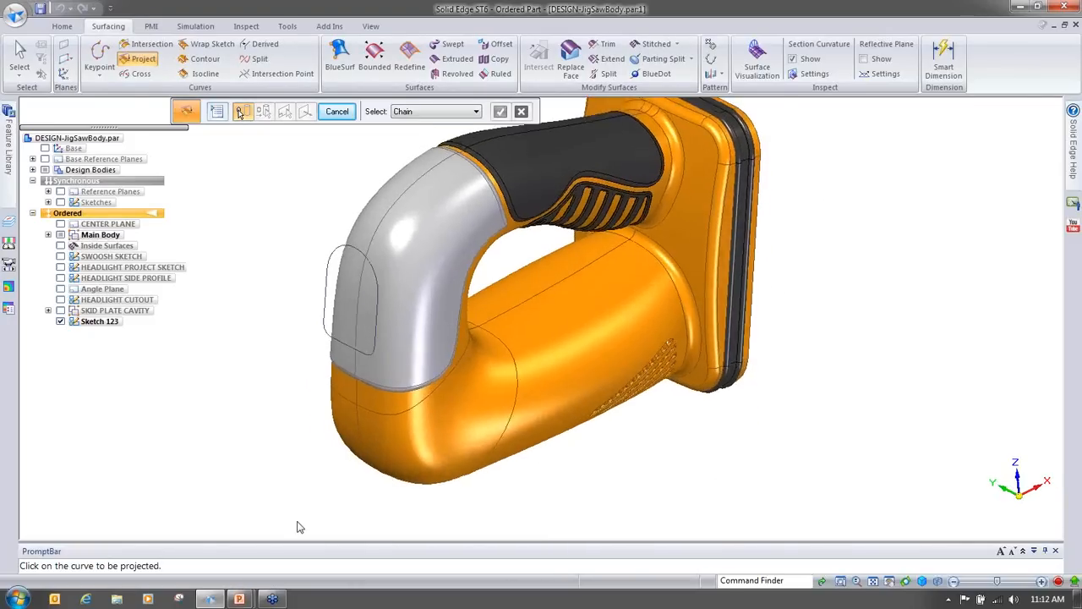
click(352, 369)
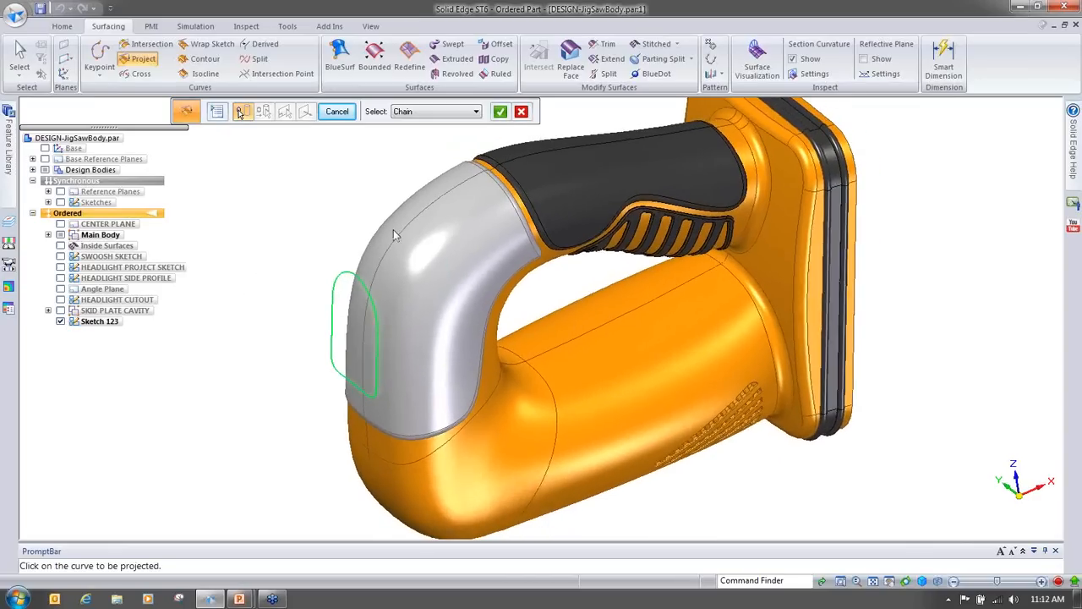
click(500, 112)
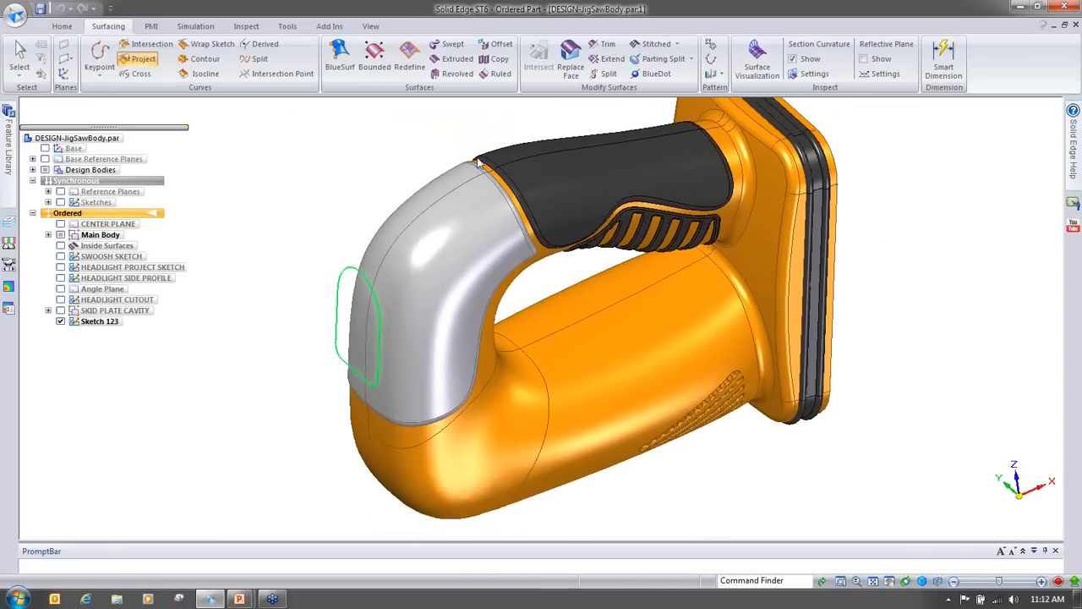
click(440, 112)
click(427, 120)
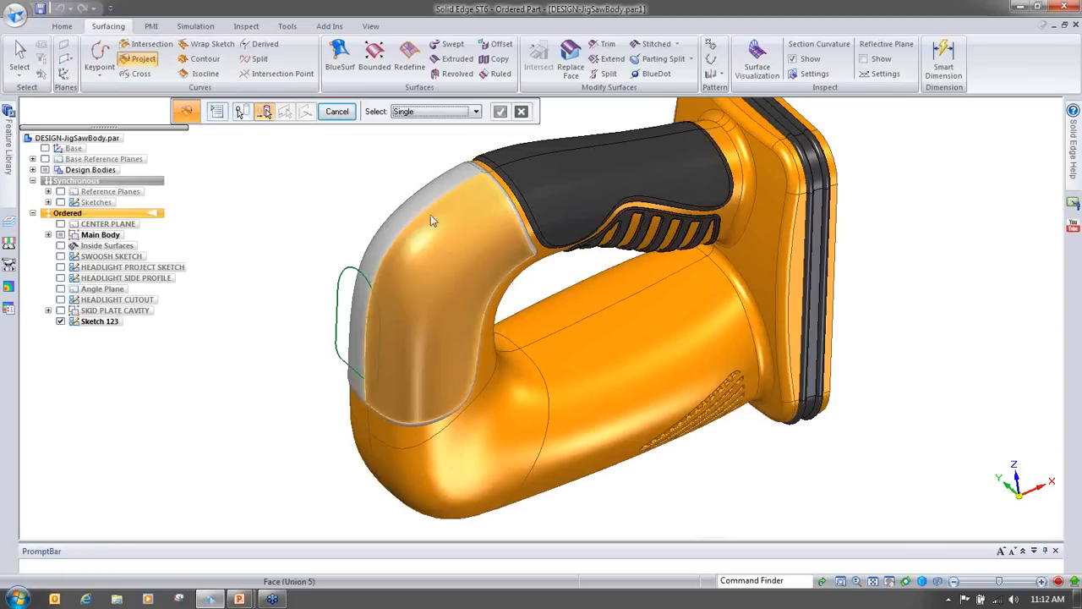
click(438, 253)
click(500, 113)
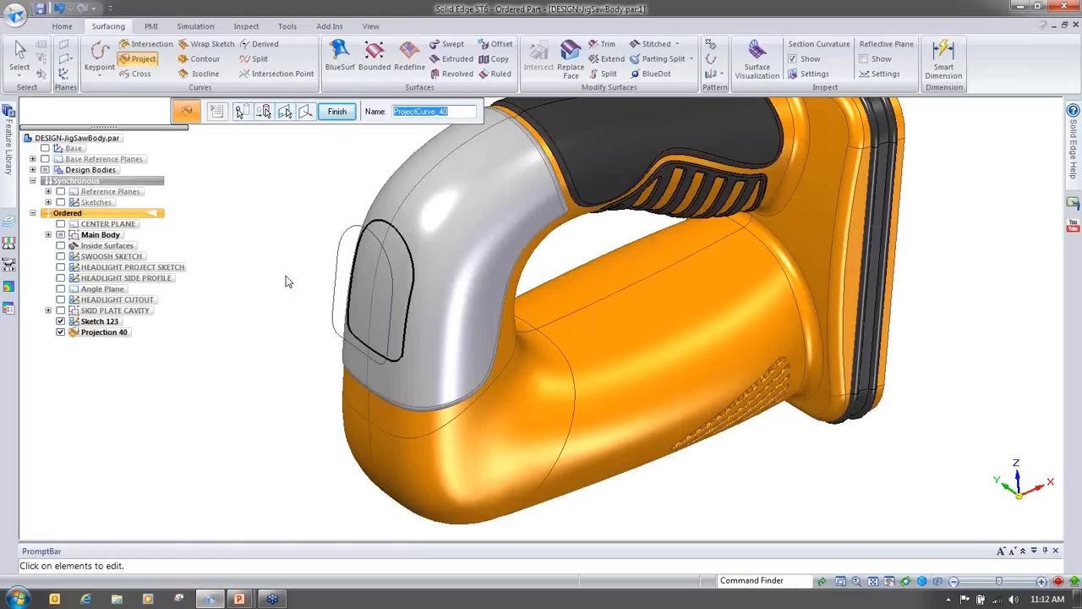
click(337, 113)
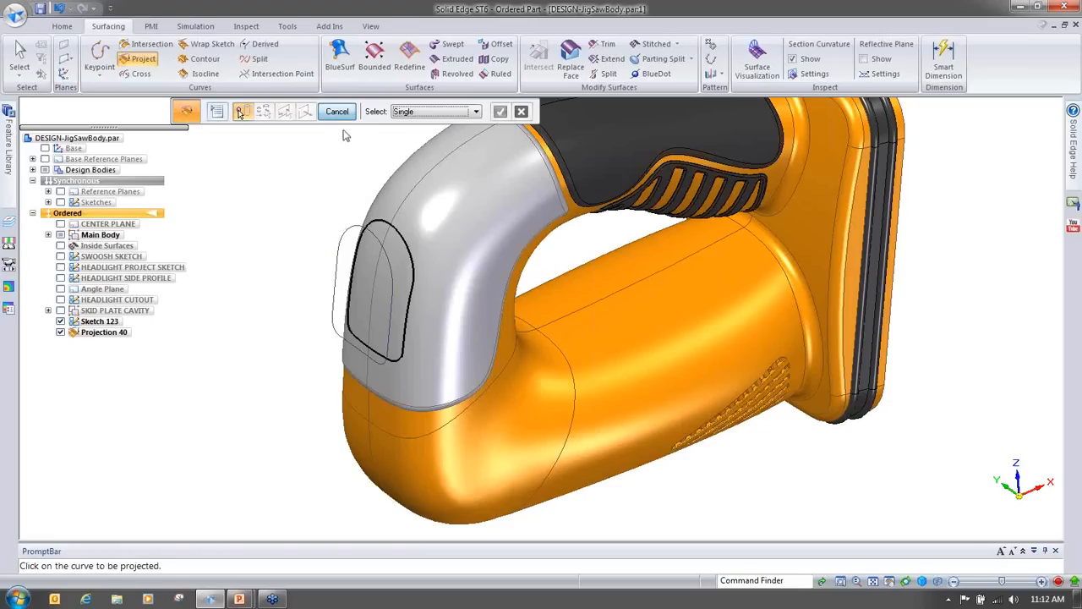
click(336, 111)
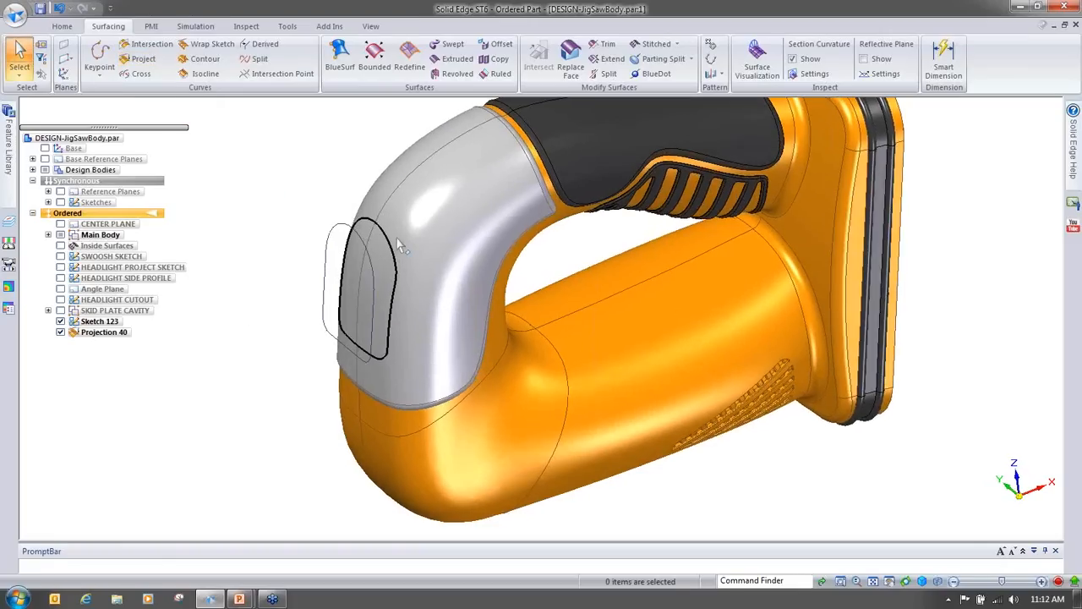
Step: Split the grey nose face along the projected headlight outline using a curve-chain selection
right_click(204, 388)
click(222, 359)
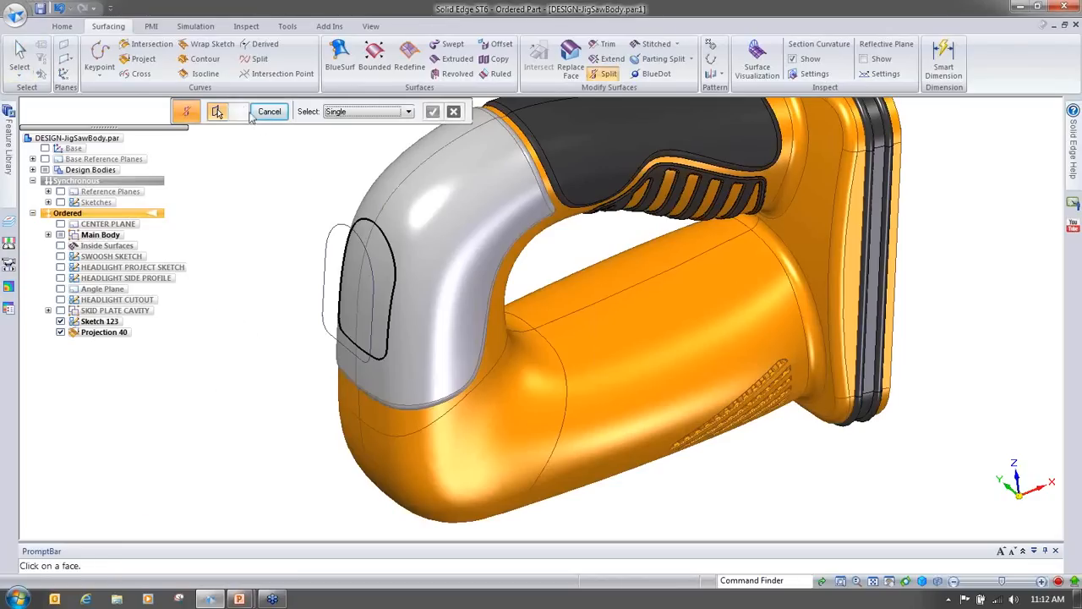
click(60, 321)
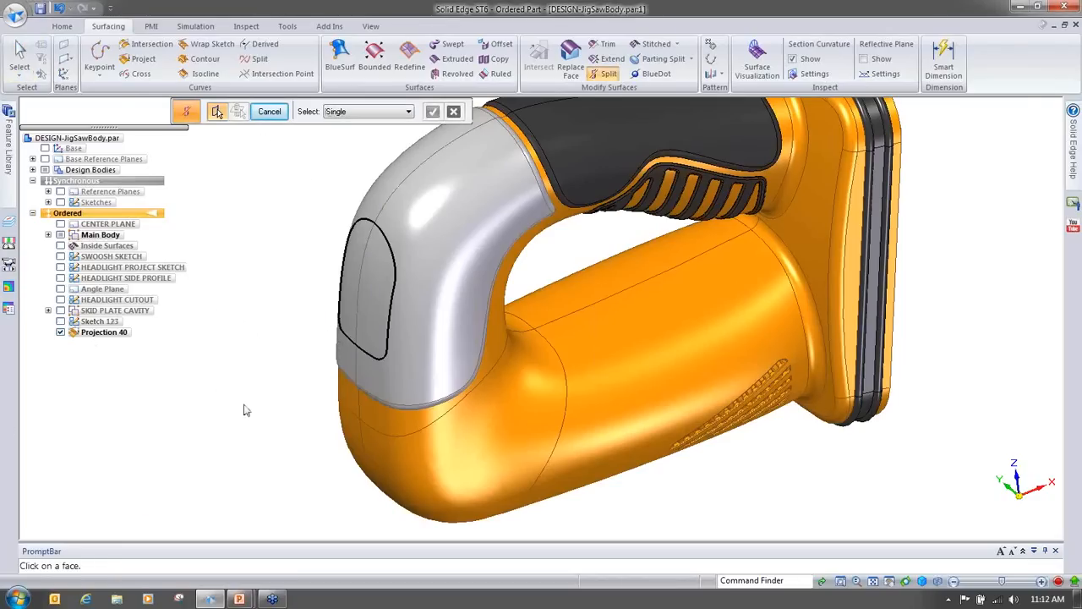
scroll(242, 417, up, 3)
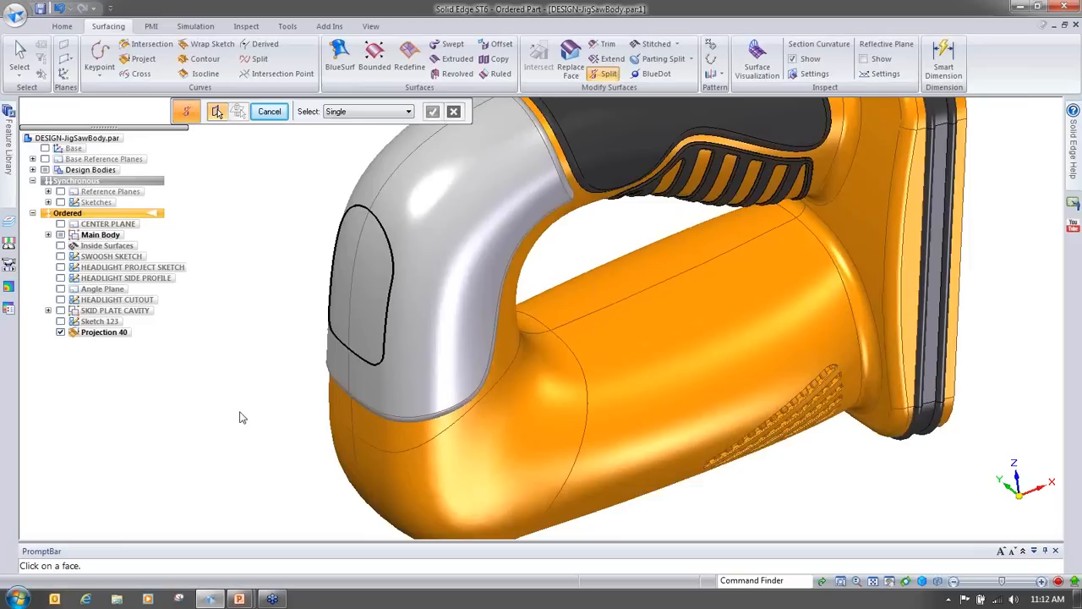
middle_drag(225, 417, 291, 432)
click(465, 388)
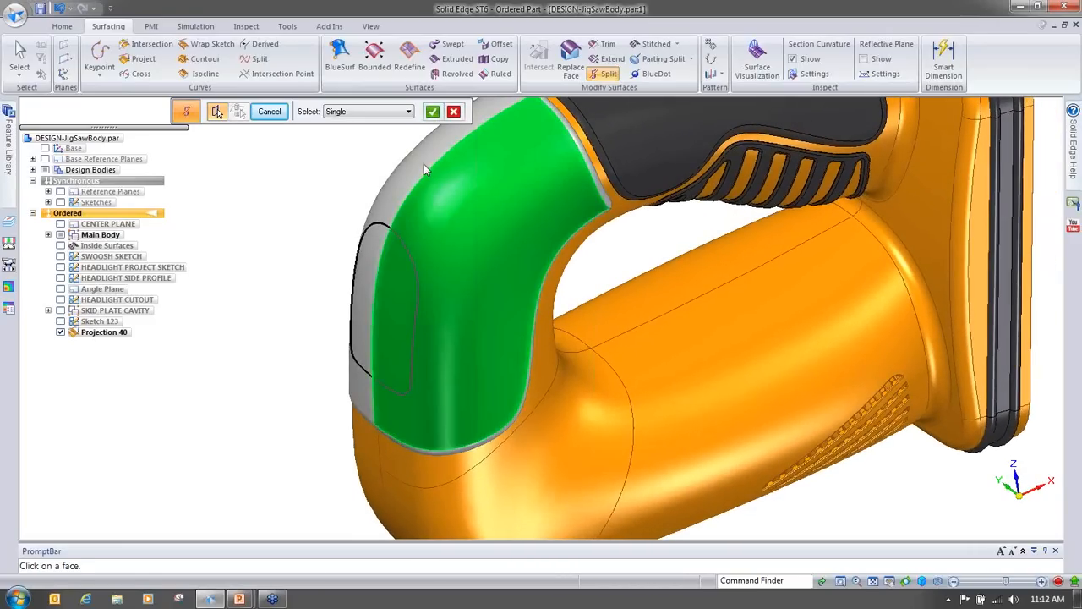
click(432, 112)
click(360, 112)
click(354, 135)
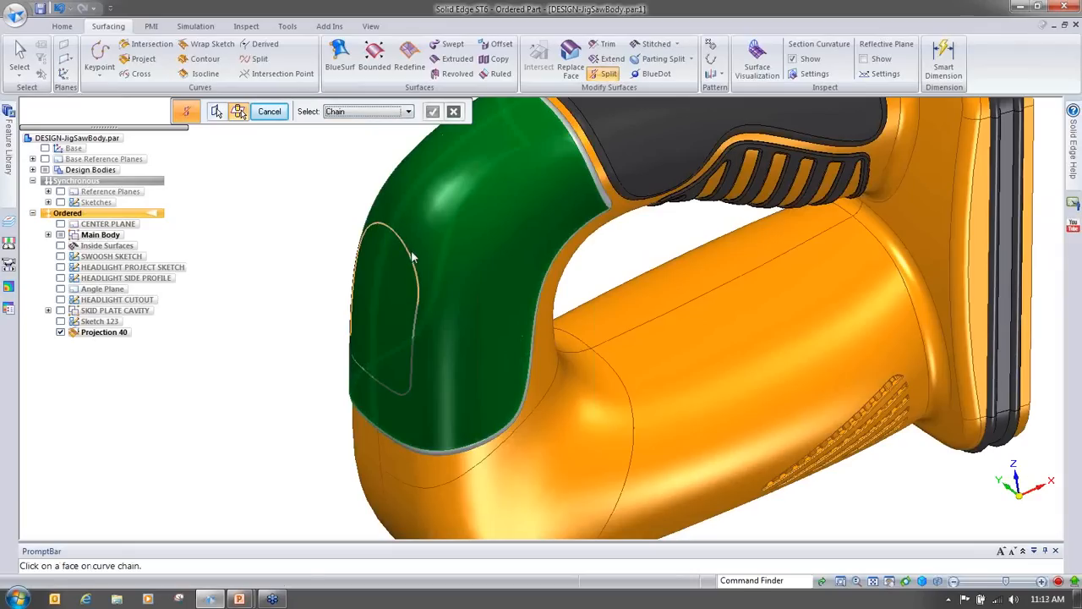
click(416, 261)
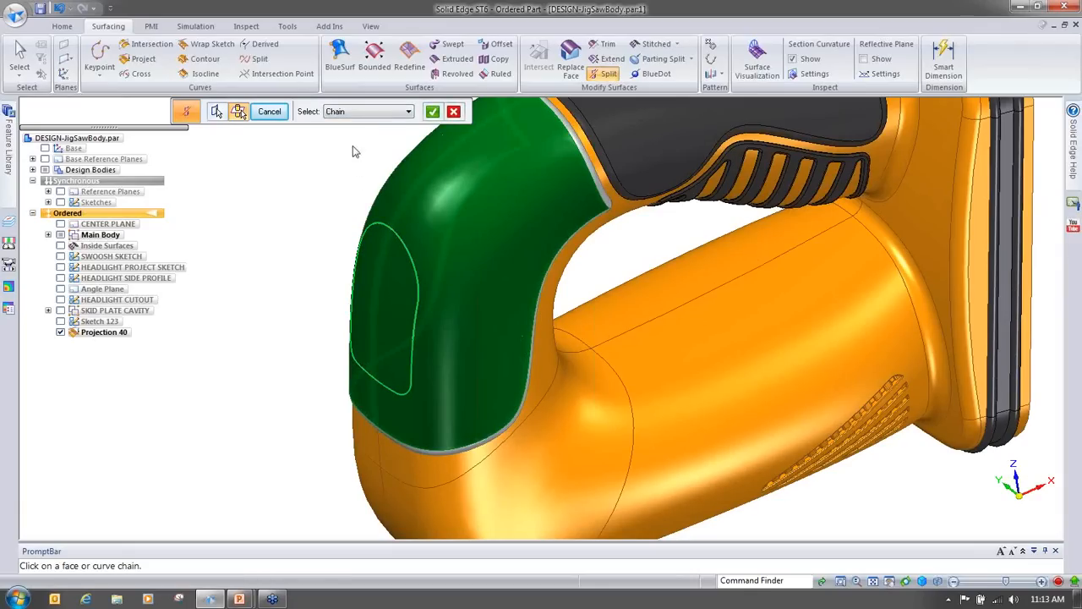
click(432, 111)
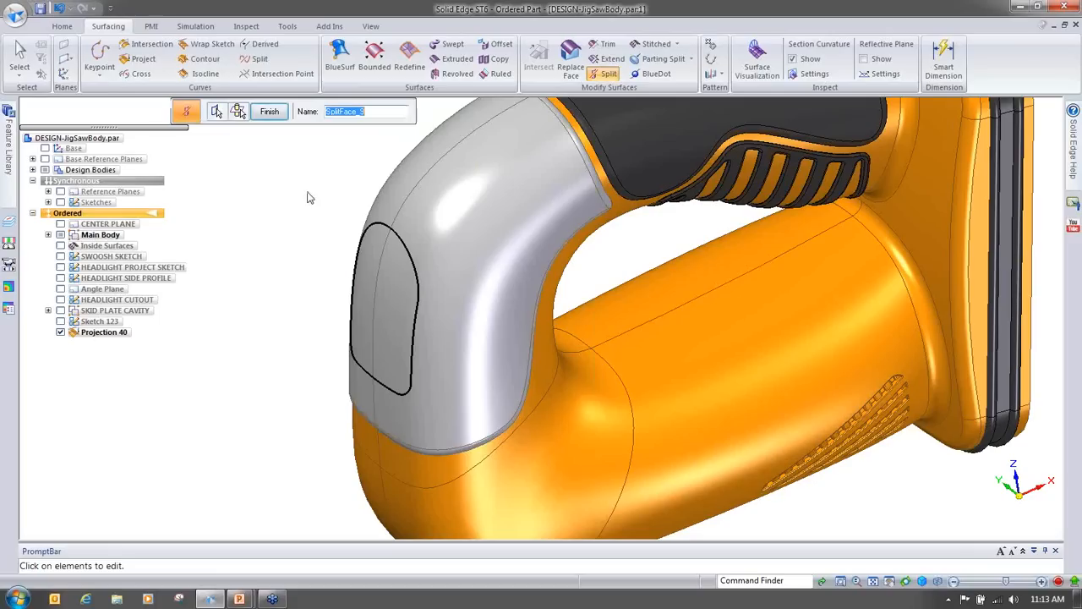
click(267, 114)
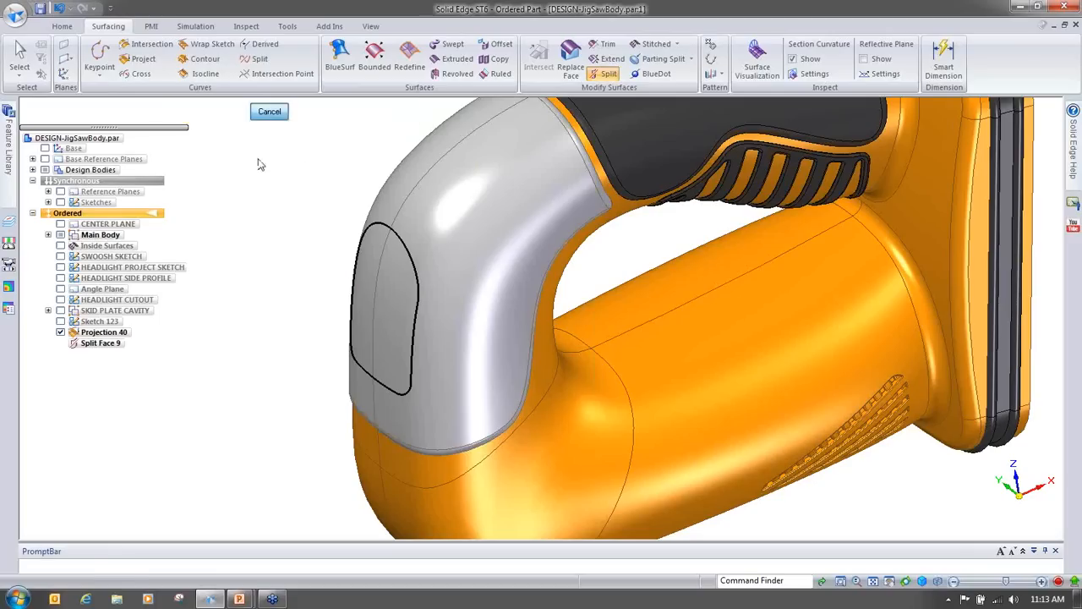
click(269, 111)
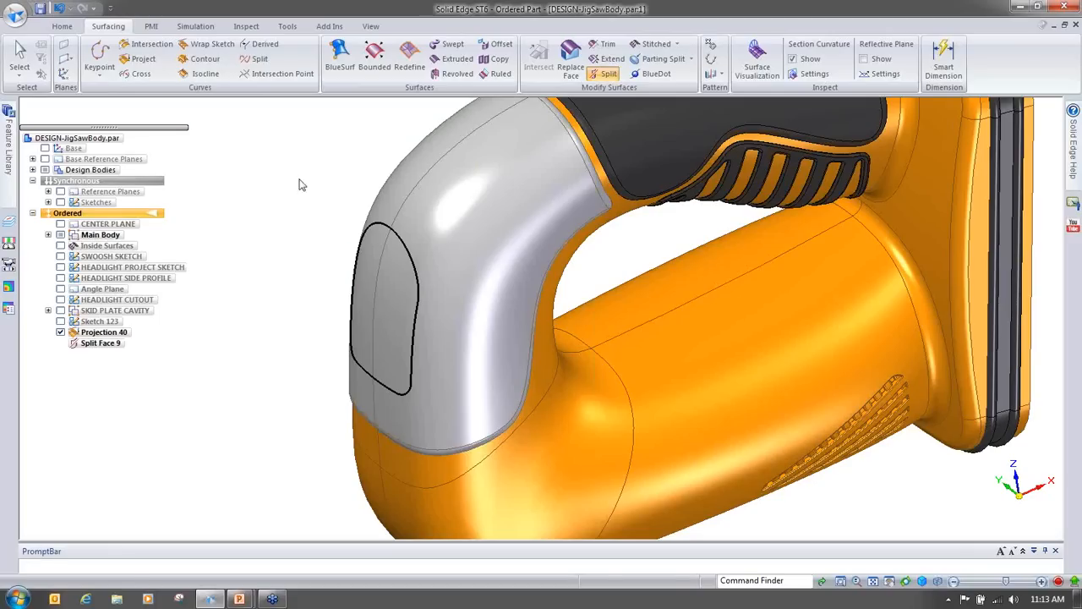
Step: Hide the projection and start a Redefine surface on the split headlight face
click(59, 332)
middle_drag(410, 451, 490, 407)
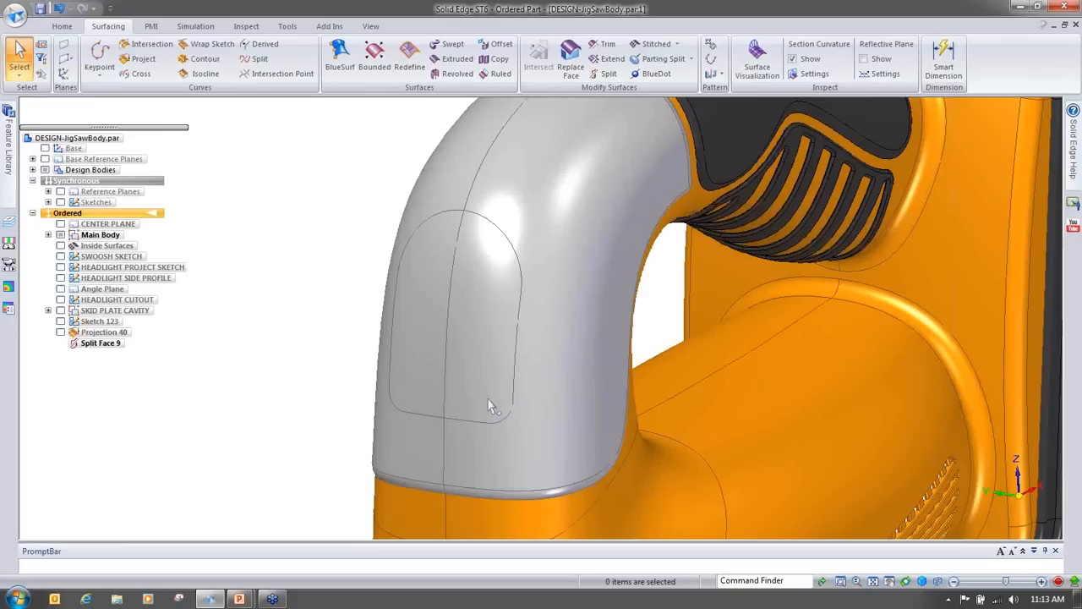
middle_drag(491, 407, 418, 369)
scroll(275, 256, down, 1)
right_click(245, 264)
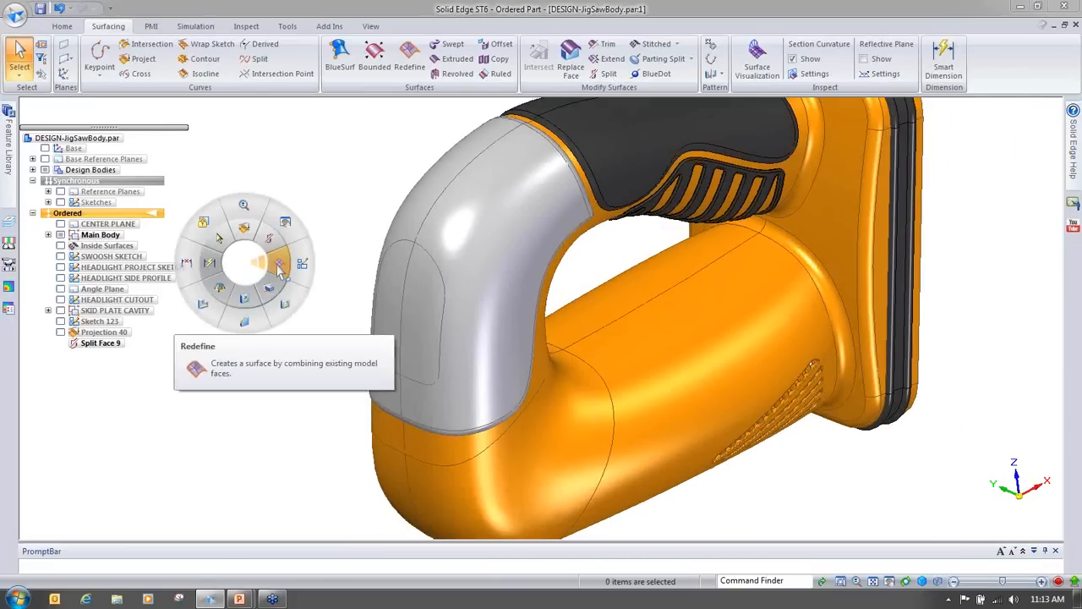
click(280, 267)
click(425, 341)
right_click(424, 335)
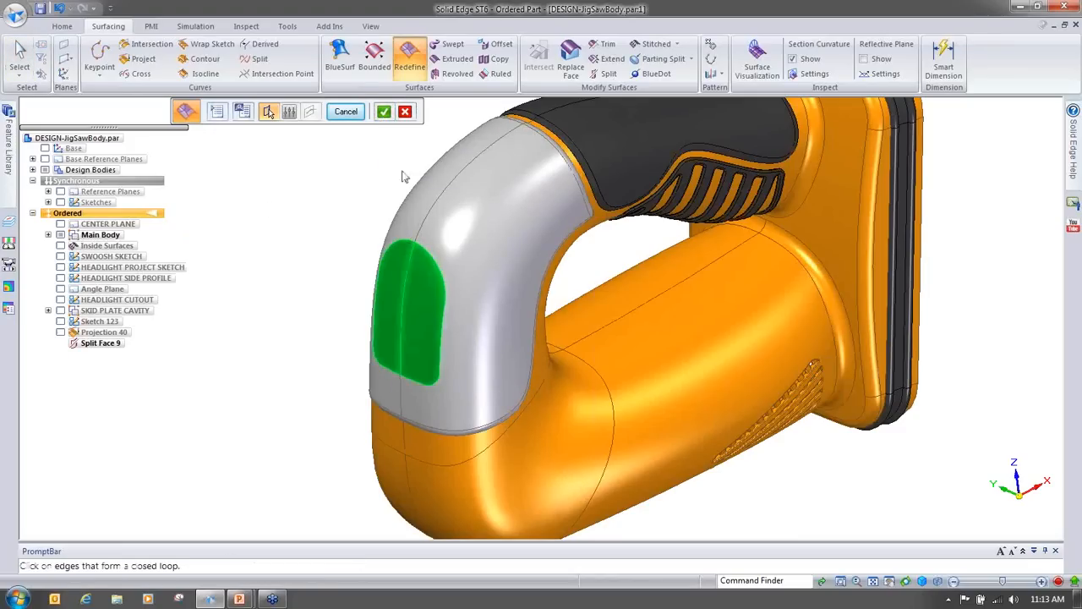
click(383, 111)
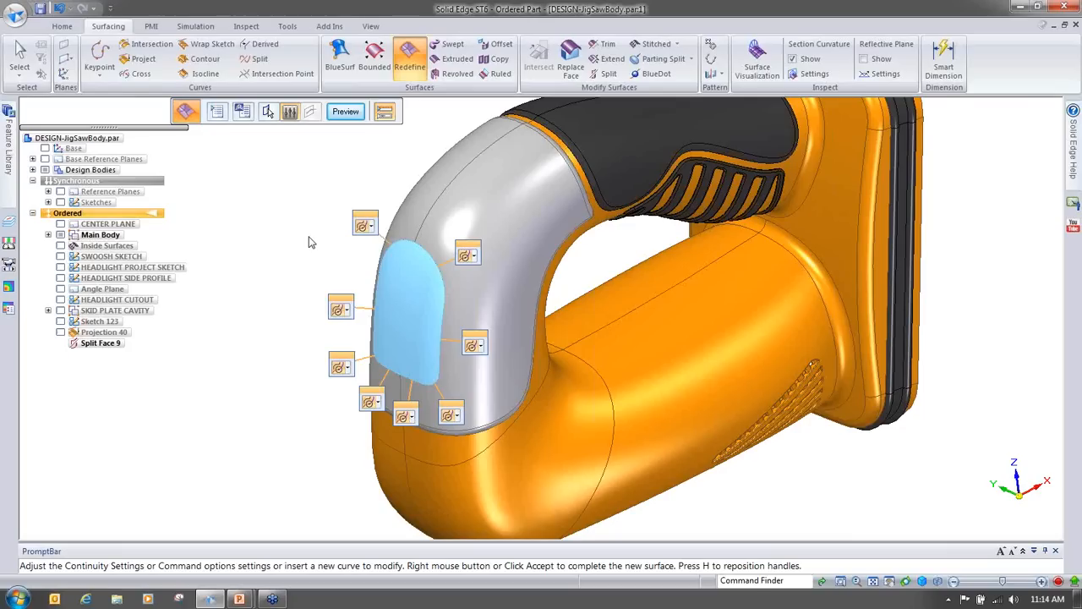
Step: Set the continuity of every headlight boundary edge handle to Natural
click(370, 227)
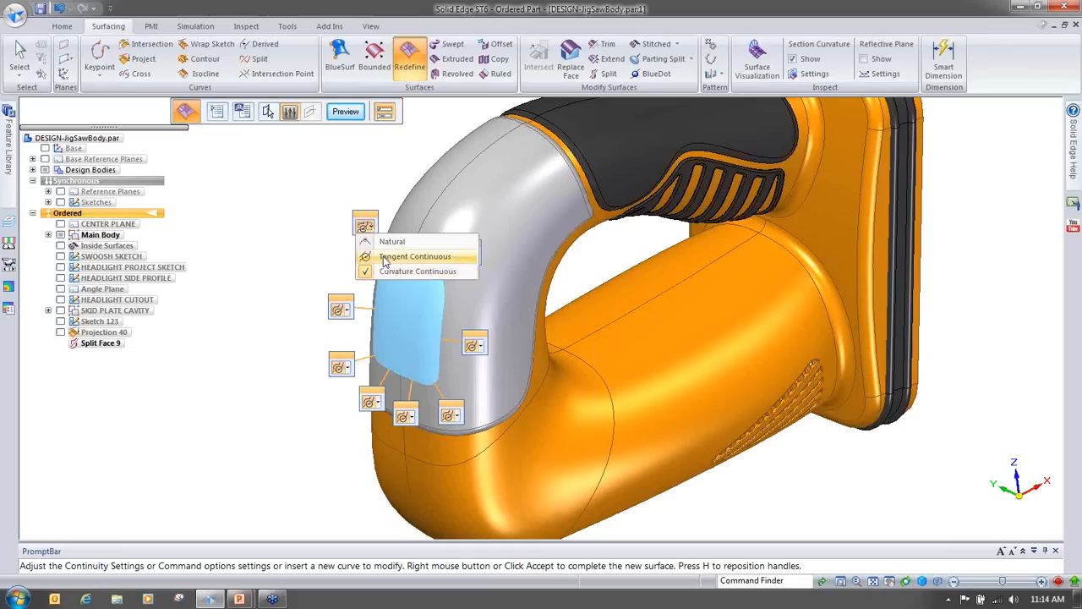
click(387, 242)
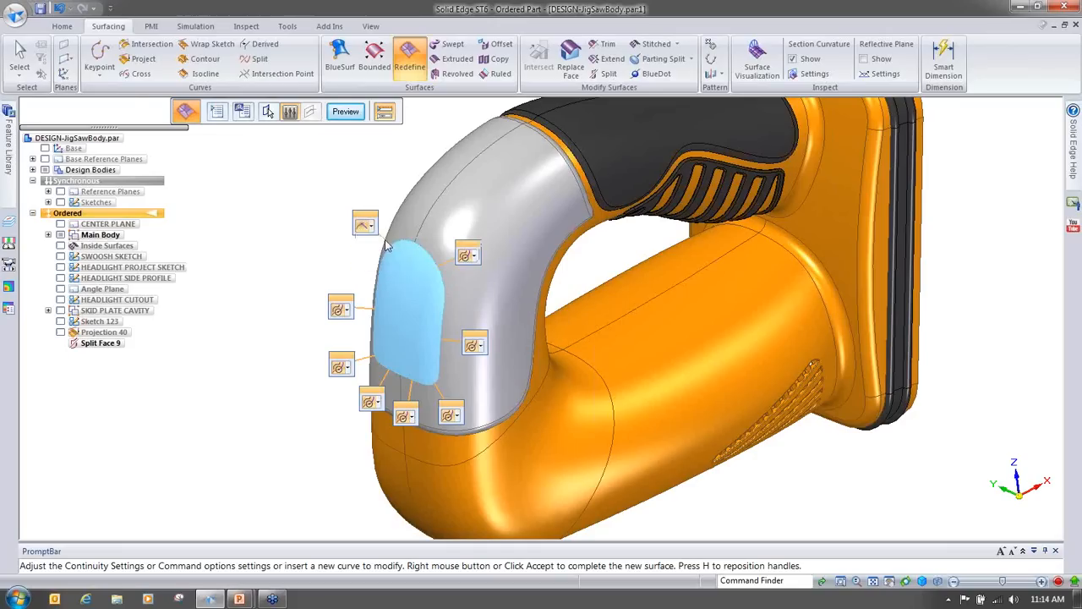
click(347, 311)
click(364, 327)
click(347, 369)
click(364, 383)
click(373, 401)
click(387, 415)
click(414, 417)
click(429, 436)
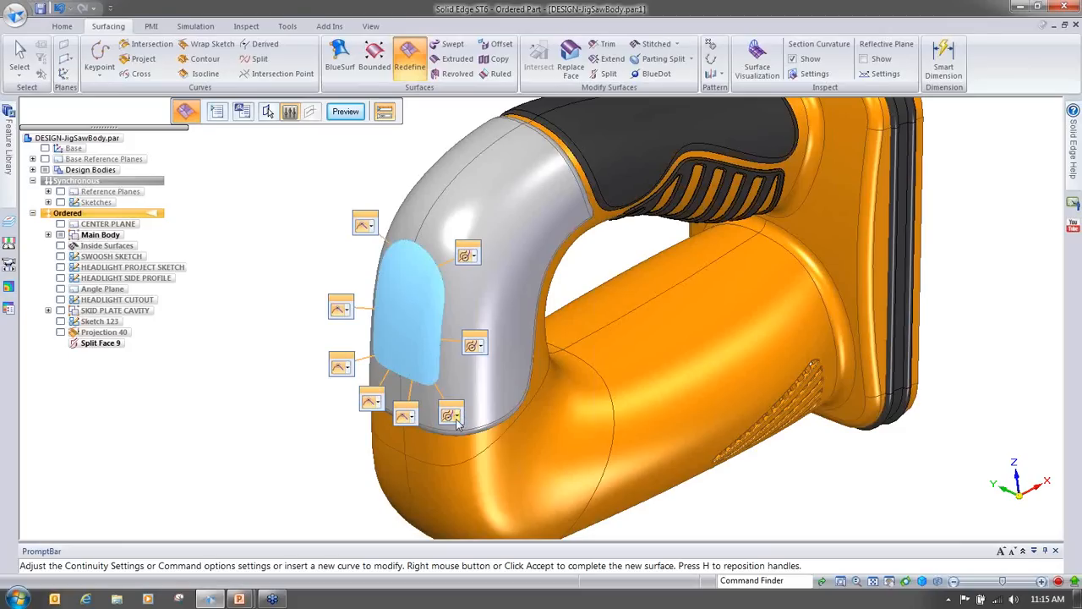
click(457, 425)
click(461, 430)
click(480, 346)
click(479, 356)
click(469, 256)
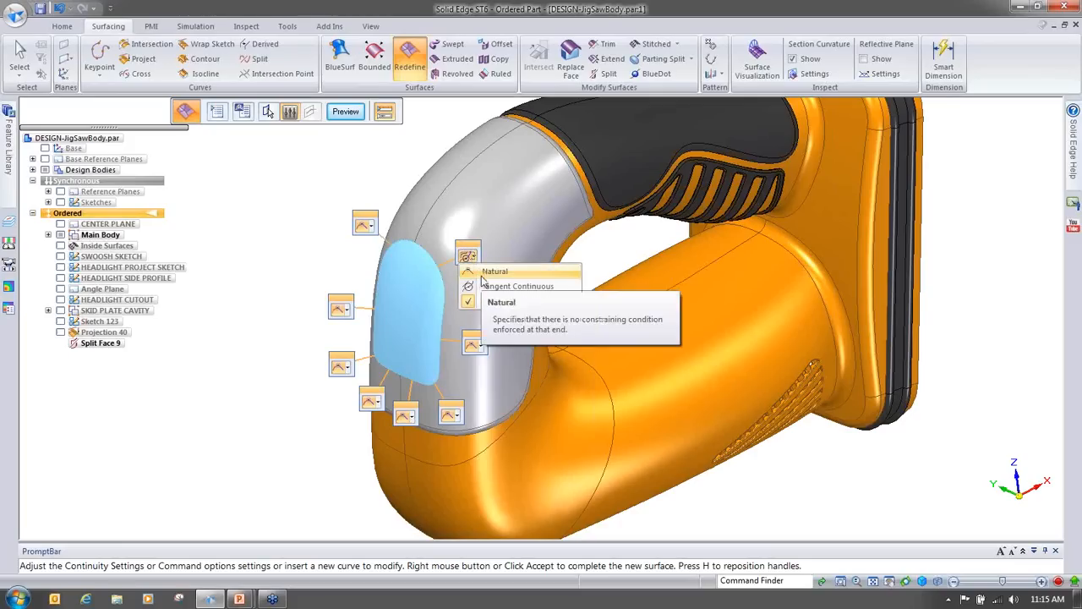
click(494, 272)
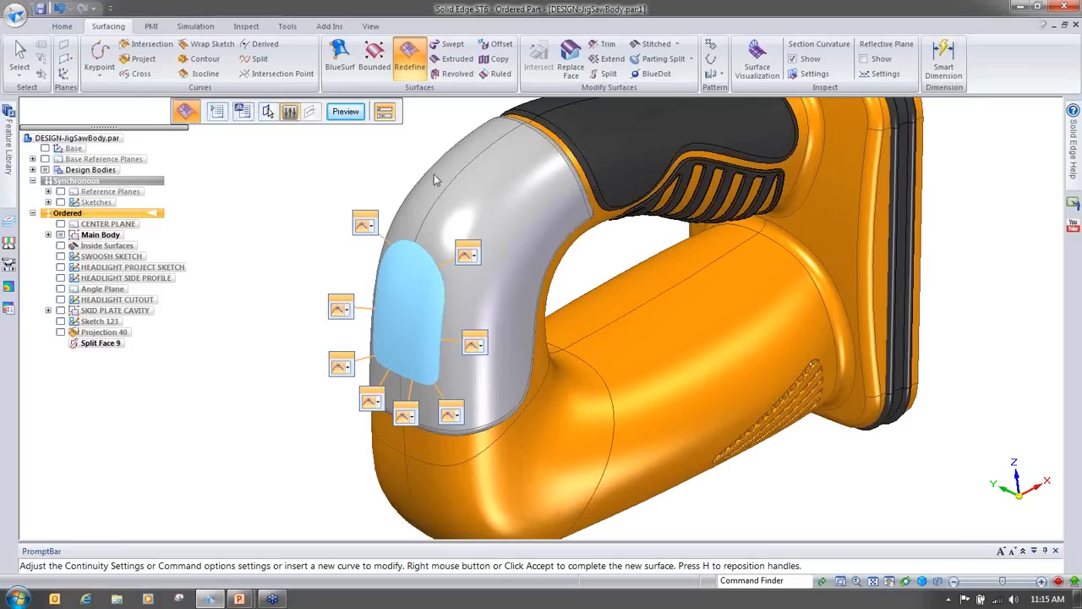
Step: Preview the redefined headlight surface and insert a control sketch step on the coincident CENTER PLANE
click(345, 112)
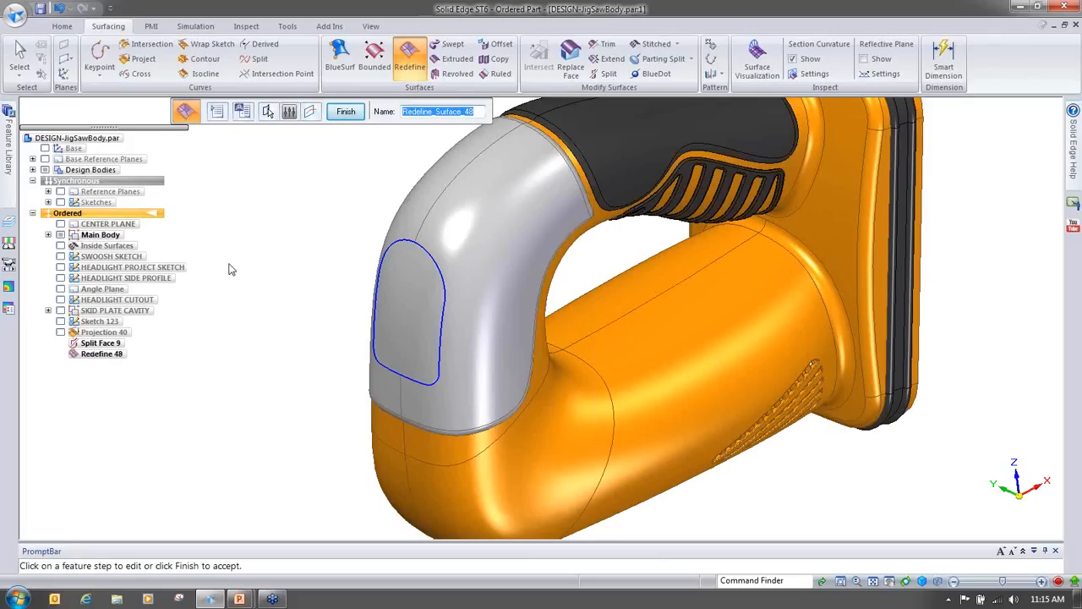
middle_drag(229, 264, 339, 226)
middle_drag(380, 380, 387, 298)
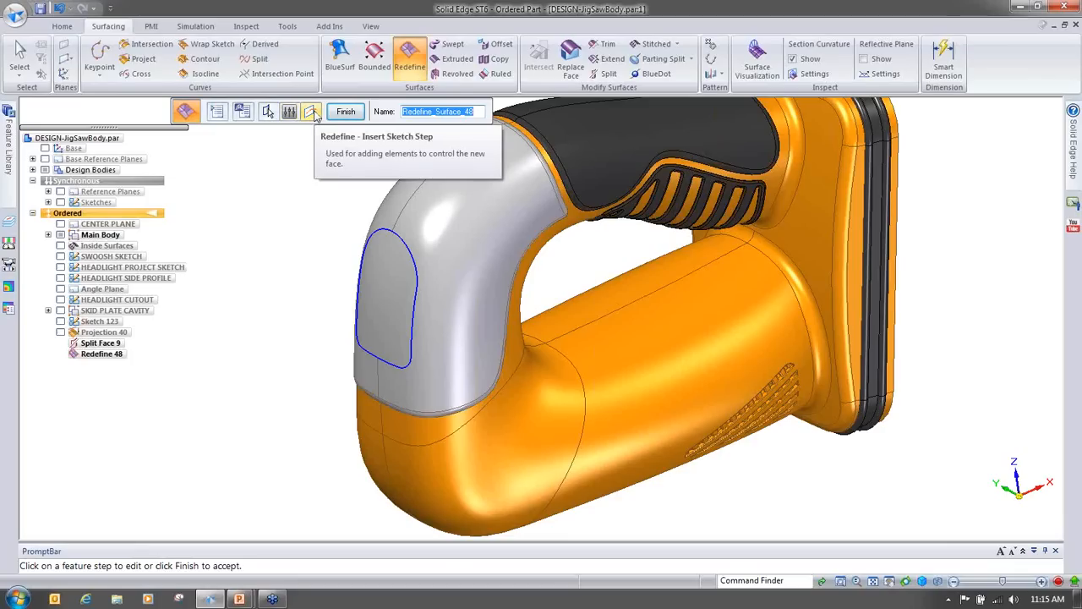
click(311, 113)
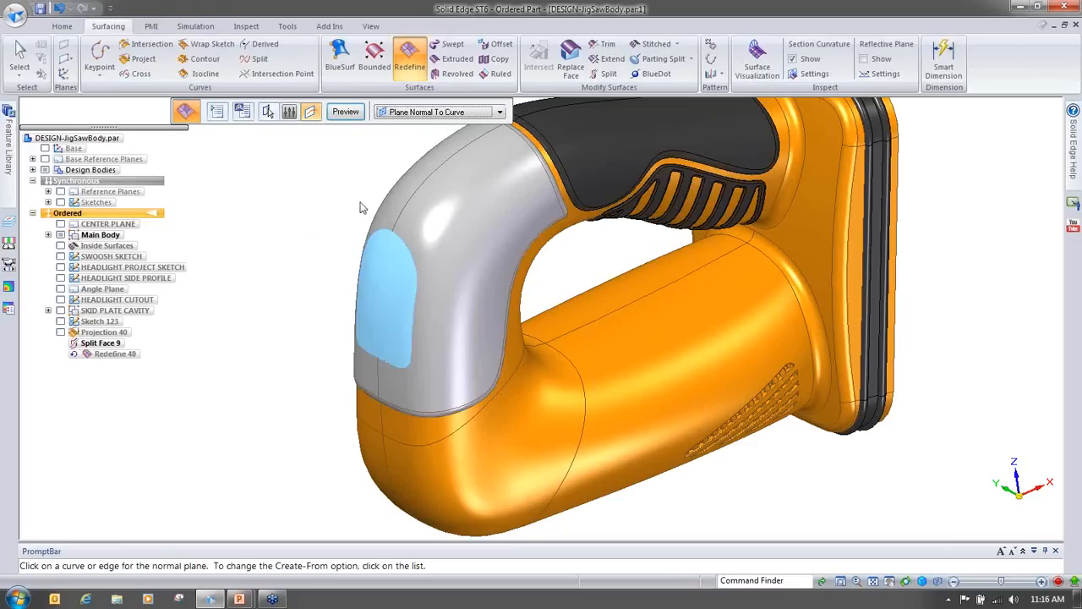
click(416, 113)
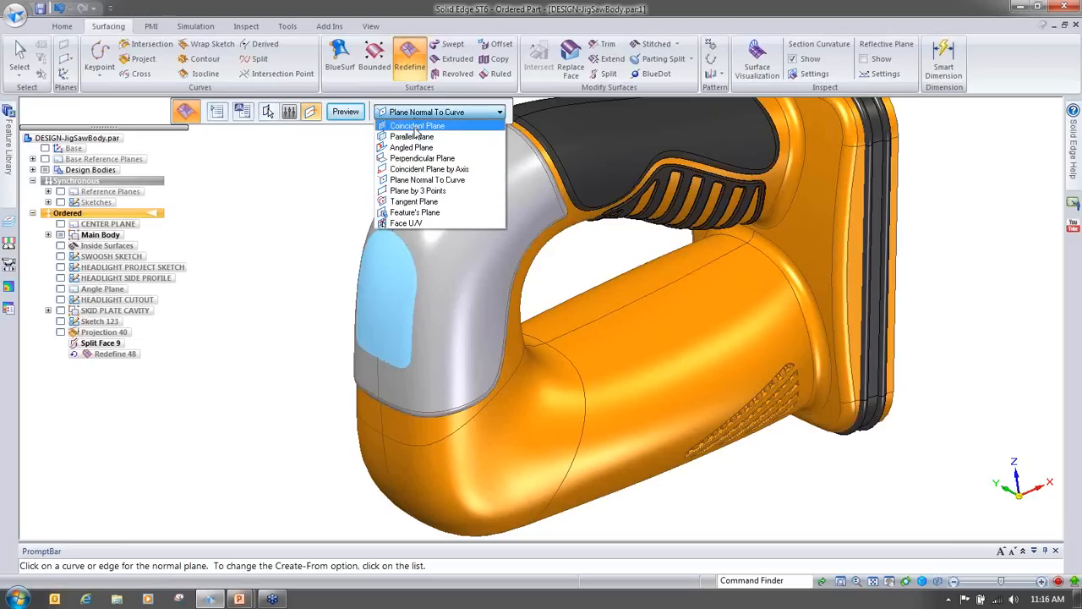
click(415, 127)
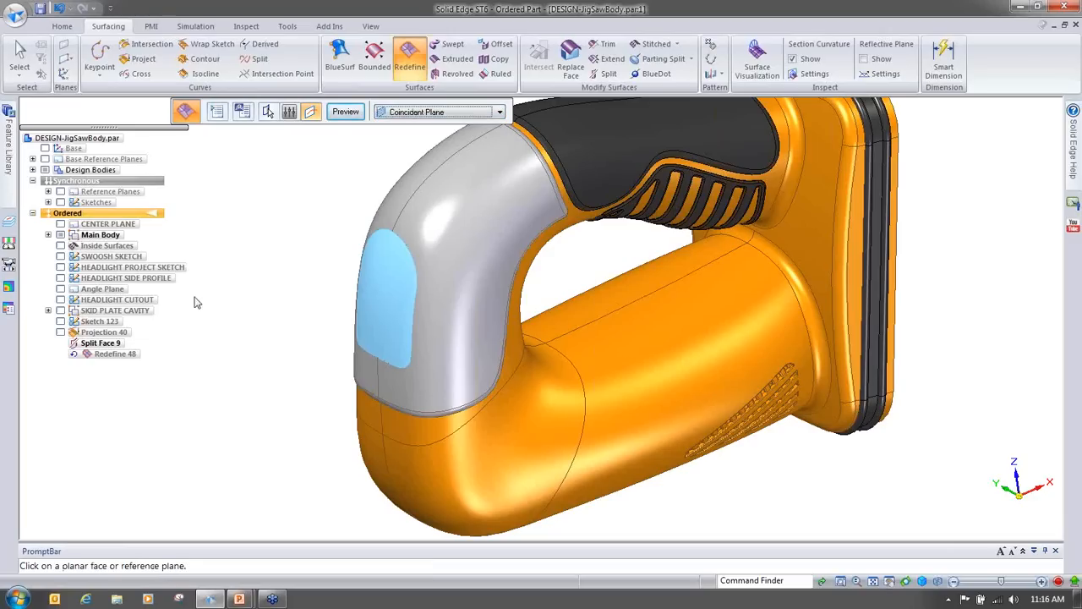
click(112, 226)
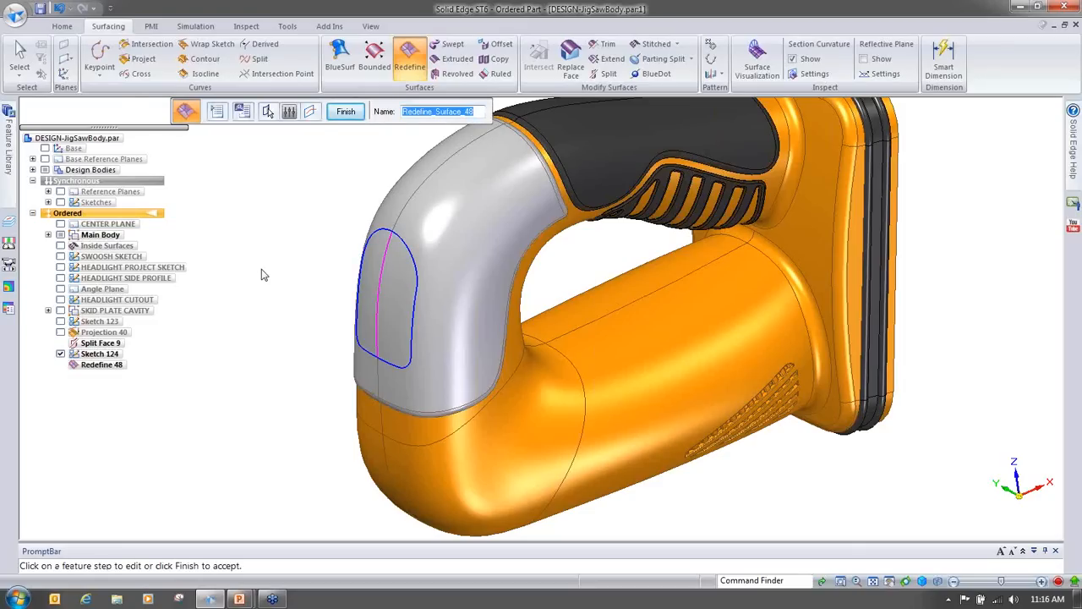
Step: Finish the Redefine headlight surface and exit the command
middle_drag(262, 270, 328, 210)
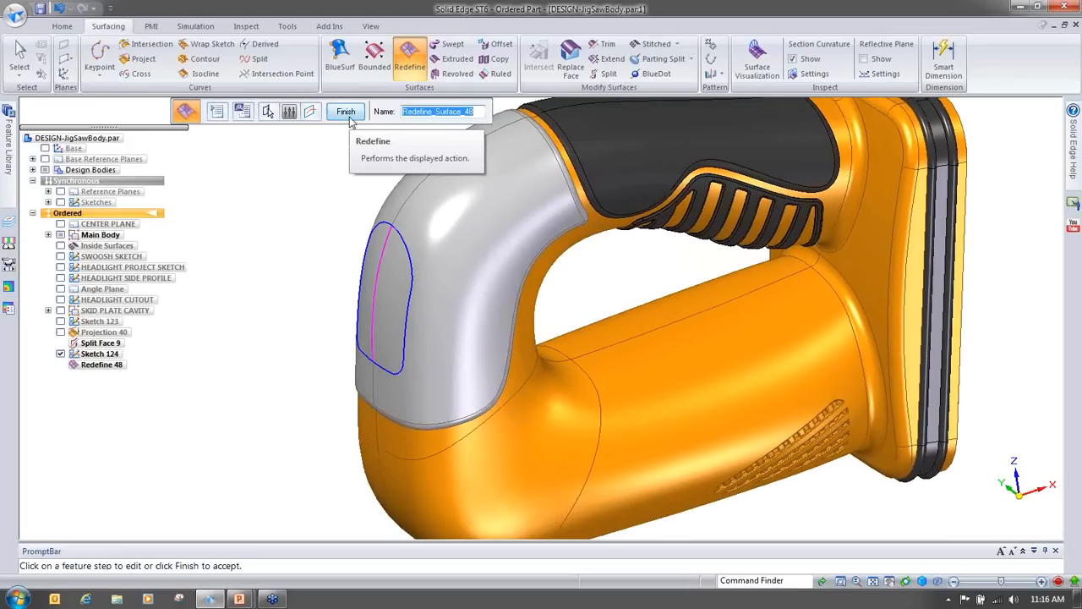
click(350, 119)
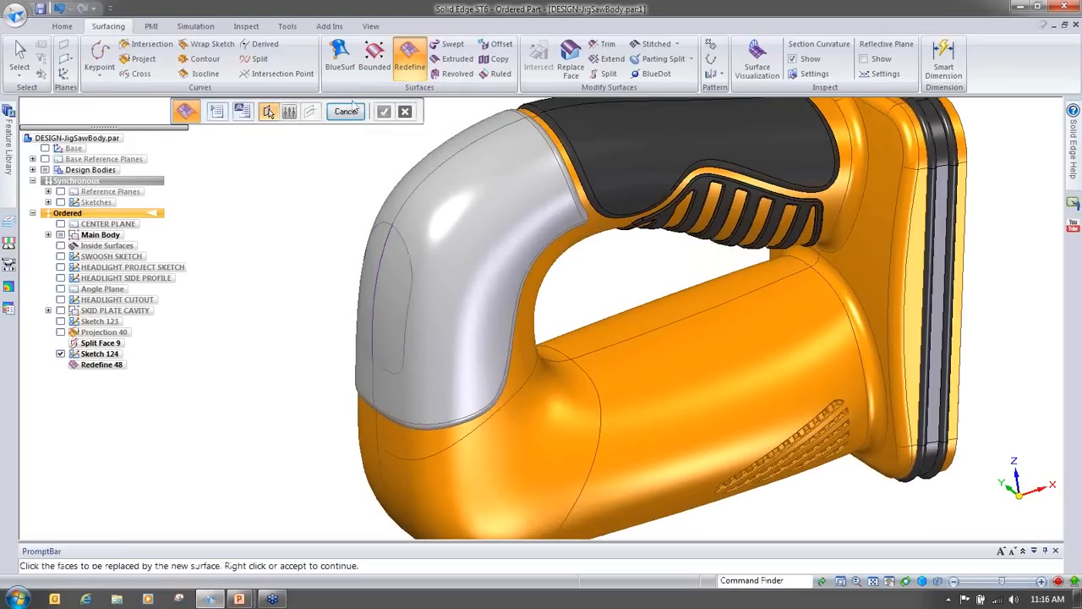
click(355, 114)
Step: Edit Sketch 124's profile, dragging its curve's control points outward with Local Edit to bulge the headlight, and close the sketch
middle_drag(271, 299, 303, 330)
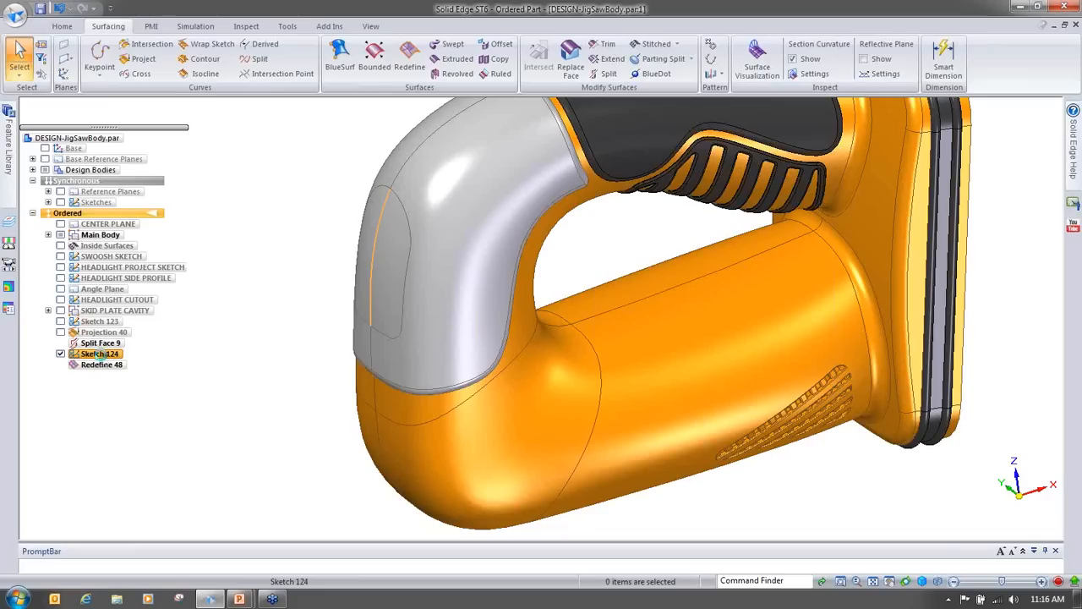
click(100, 354)
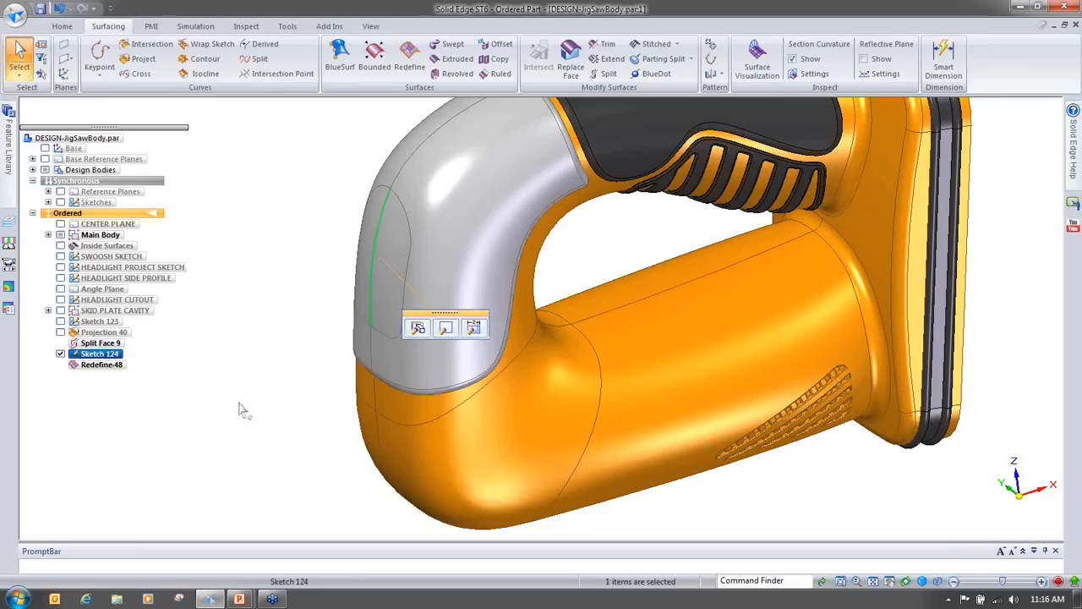
click(446, 328)
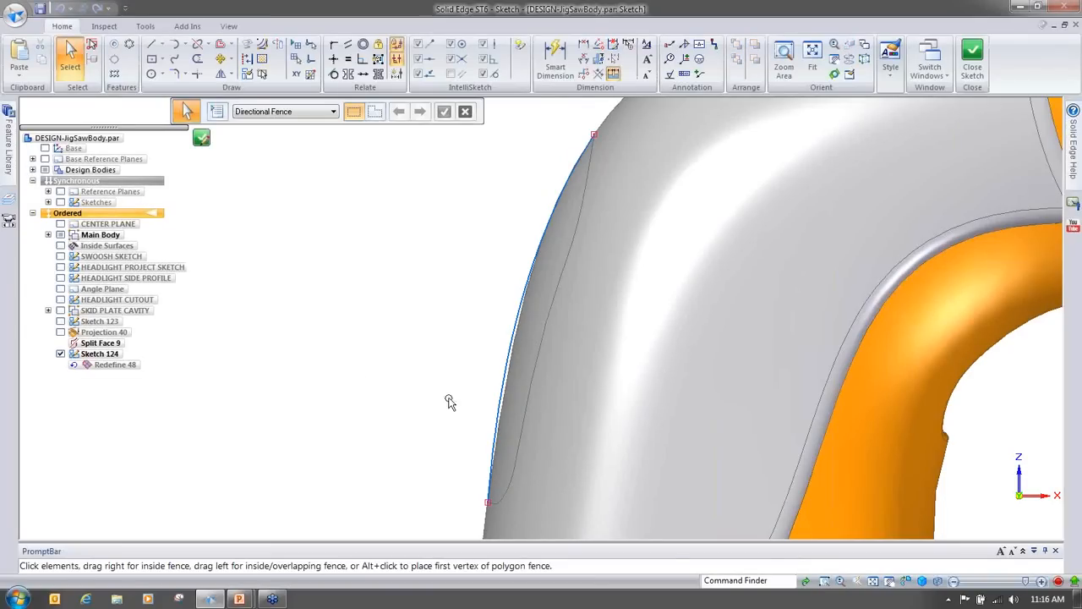
click(502, 372)
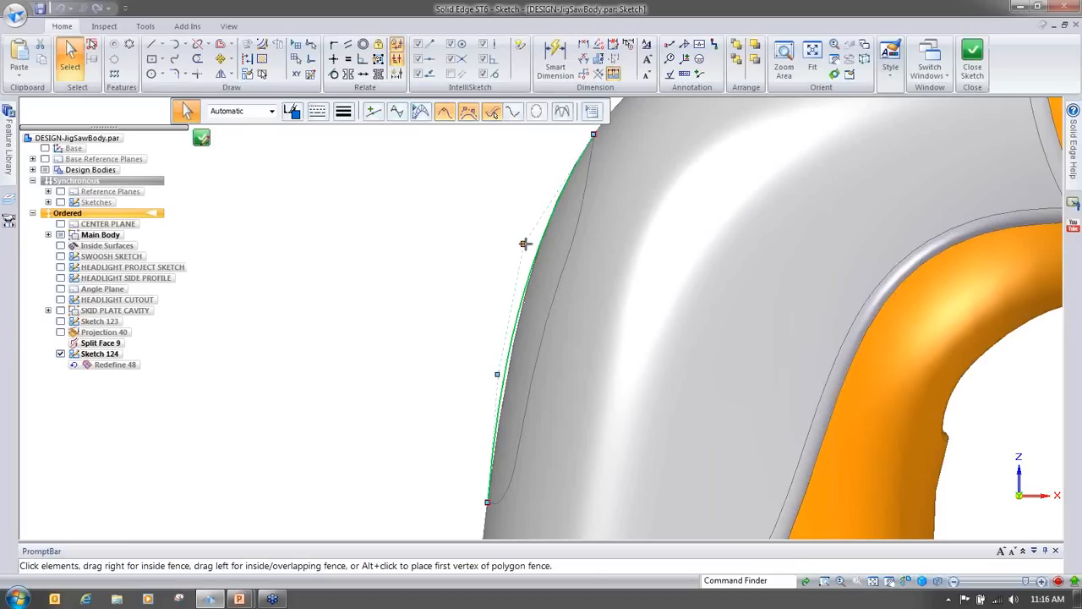
click(523, 244)
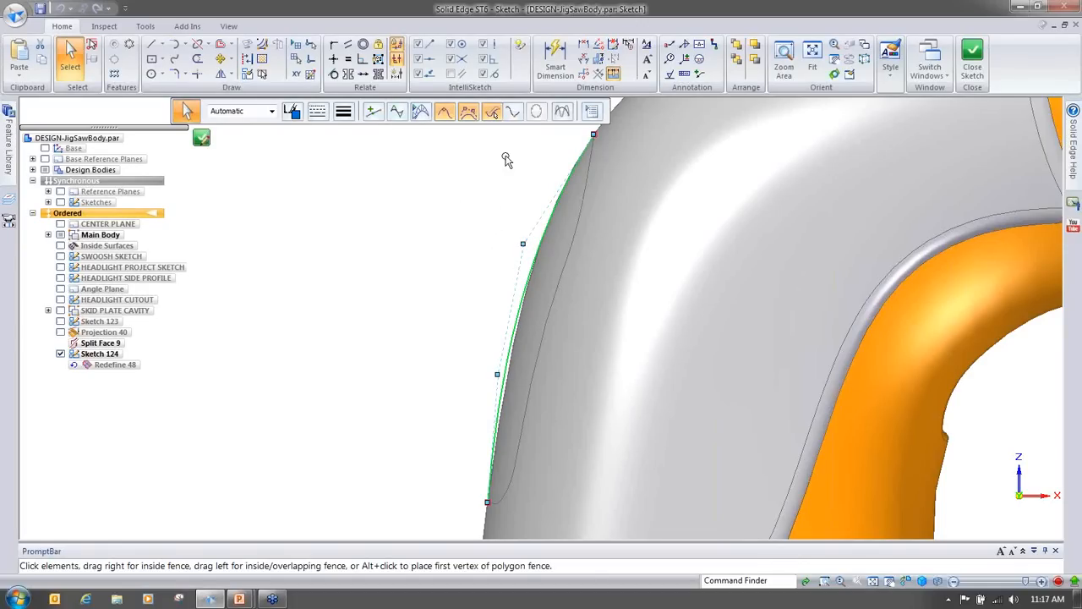
click(515, 114)
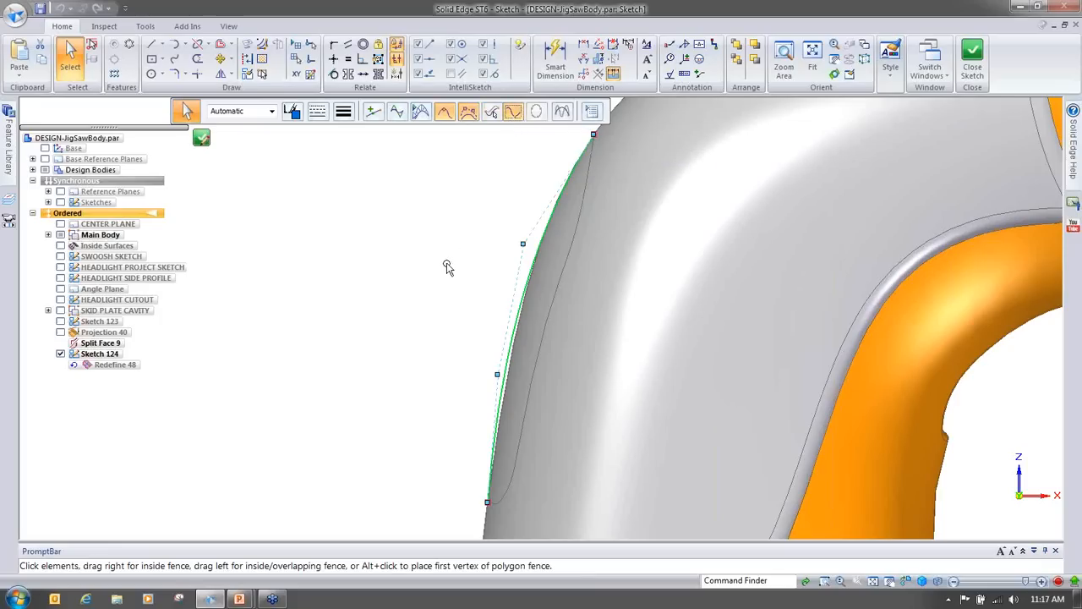
drag(514, 239, 339, 150)
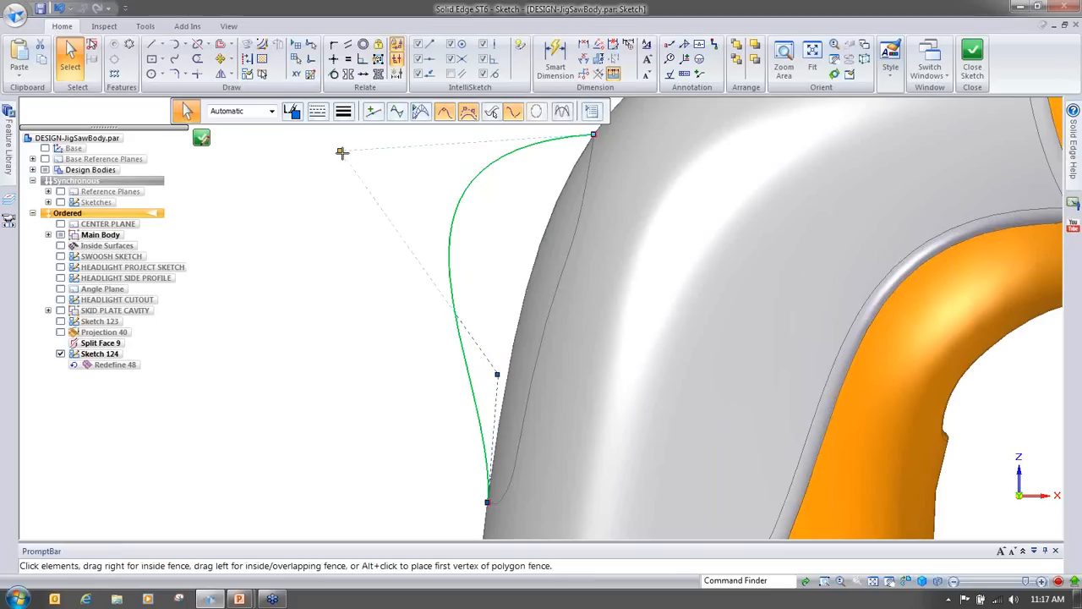
drag(496, 378, 417, 423)
click(330, 388)
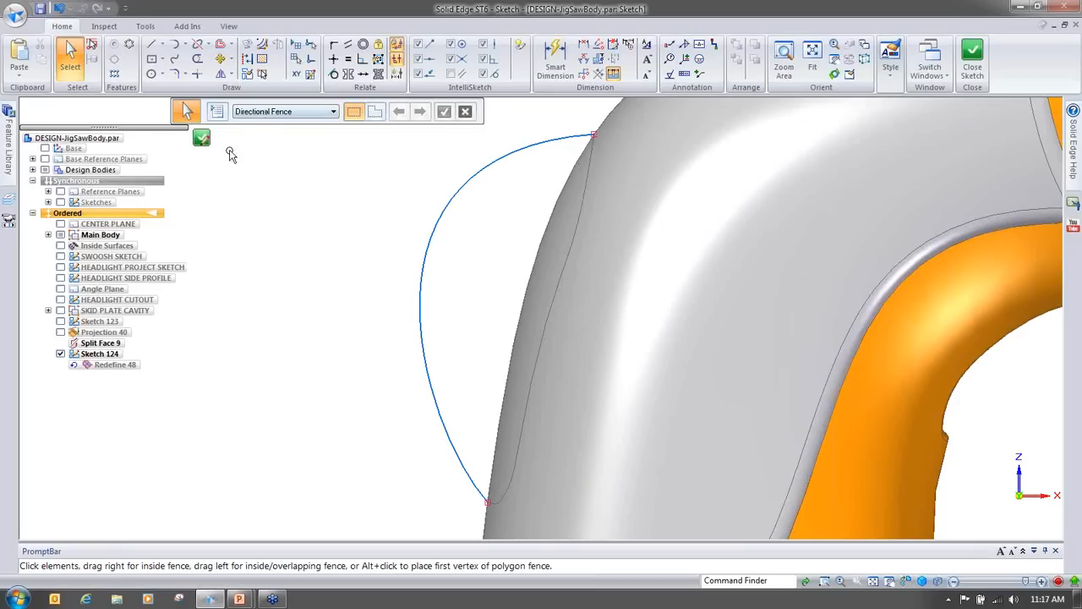
click(202, 138)
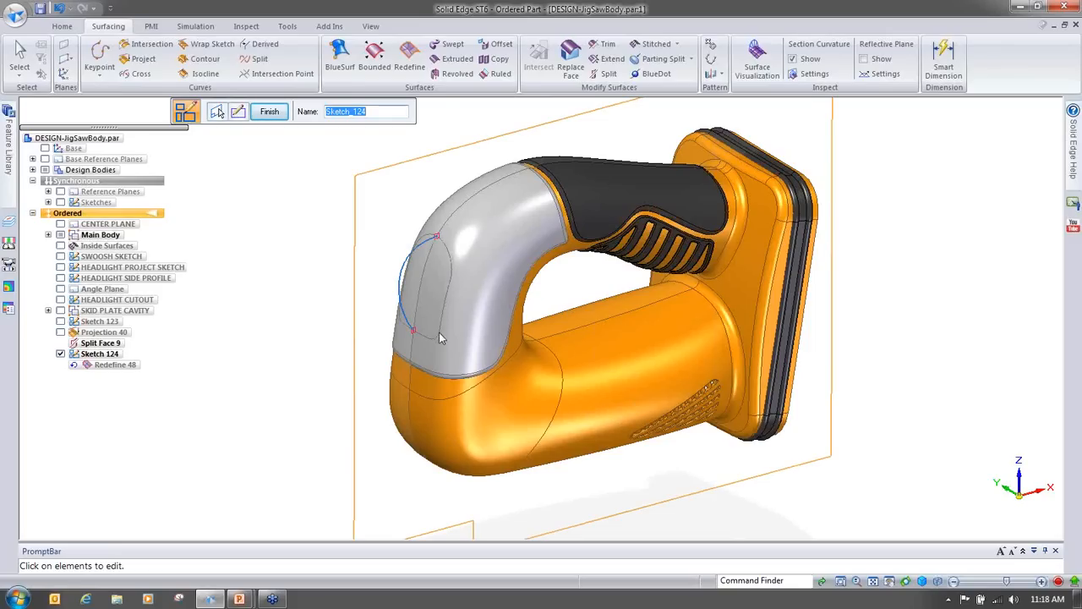
Step: Finish editing Sketch 124 and orbit the model to inspect the bulged headlight surface
click(269, 111)
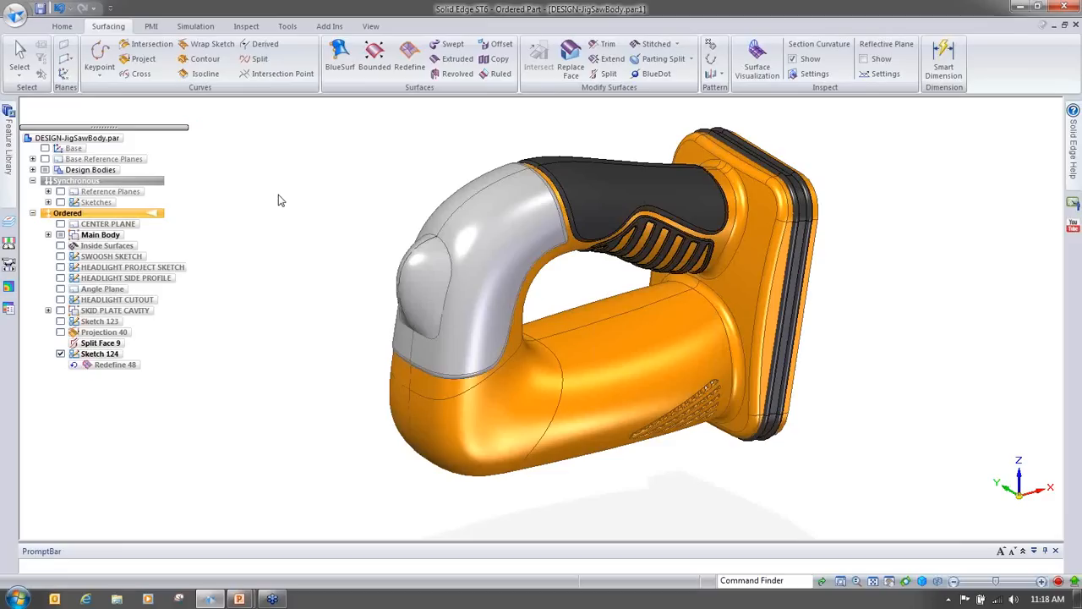
mouse_move(741, 375)
middle_down()
mouse_move(756, 380)
mouse_move(763, 346)
mouse_move(671, 212)
middle_up()
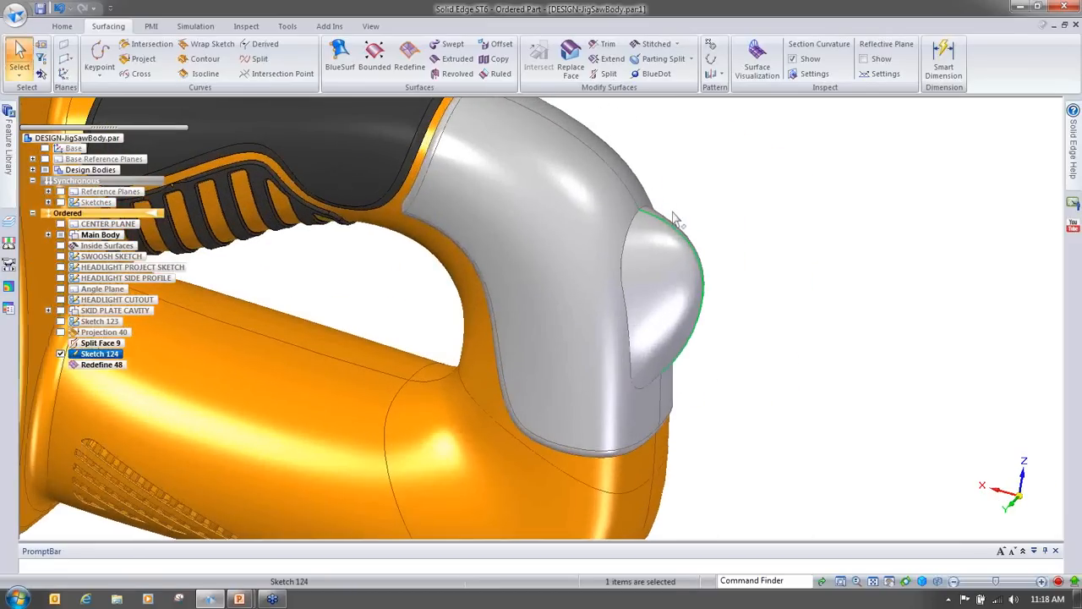
mouse_move(747, 370)
middle_down()
mouse_move(771, 388)
mouse_move(782, 433)
mouse_move(749, 446)
mouse_move(771, 497)
middle_up()
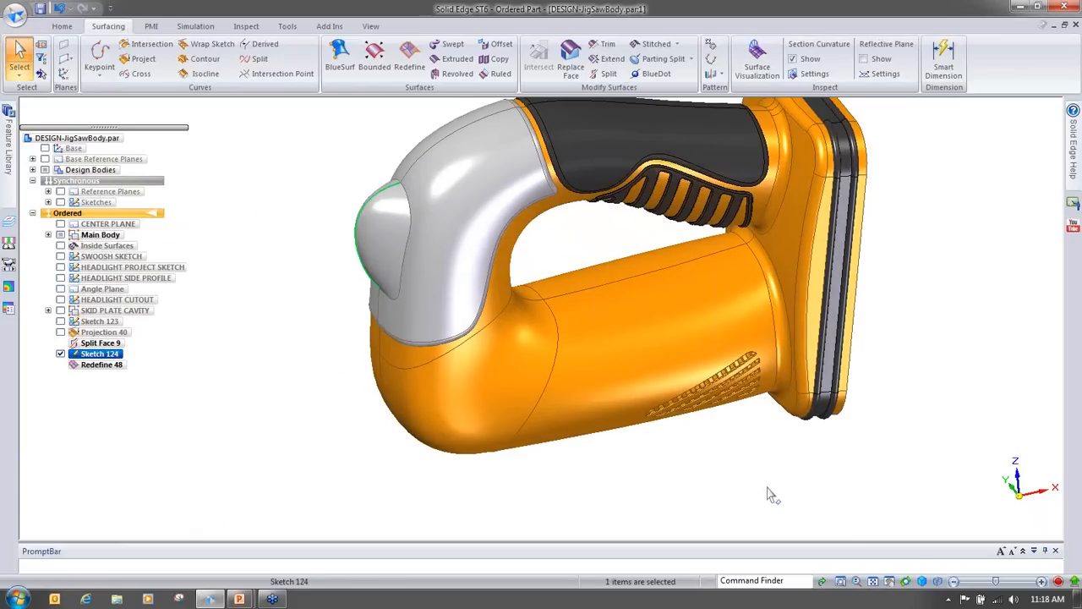
middle_drag(768, 488, 767, 486)
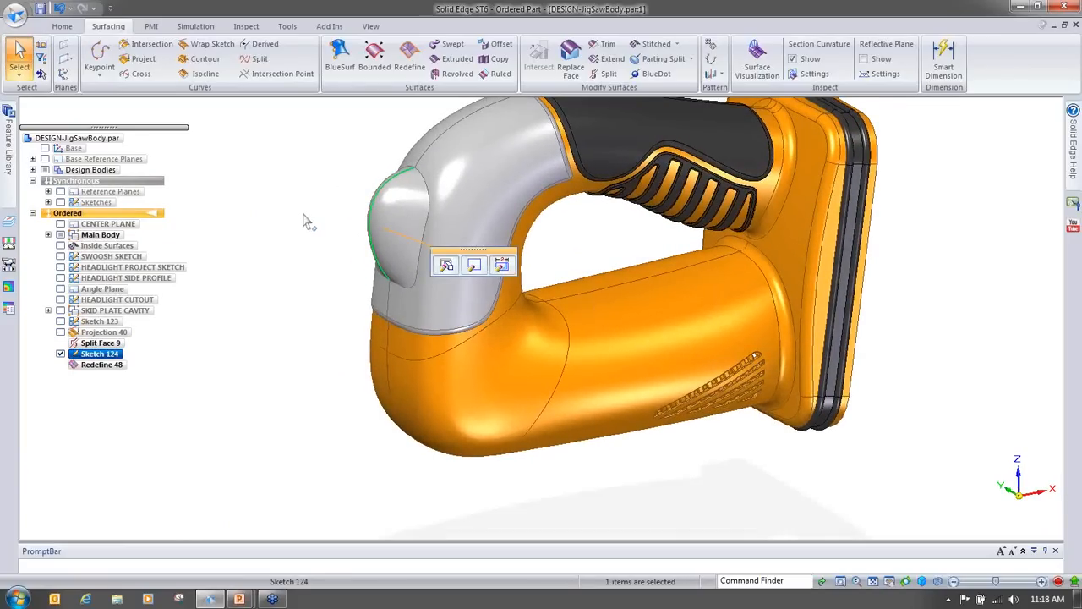
Step: Select the HEADLIGHT PROJECT SKETCH, orbit to review the headlight, clear the selection and switch to the presentation slides
middle_drag(304, 215, 291, 261)
click(291, 261)
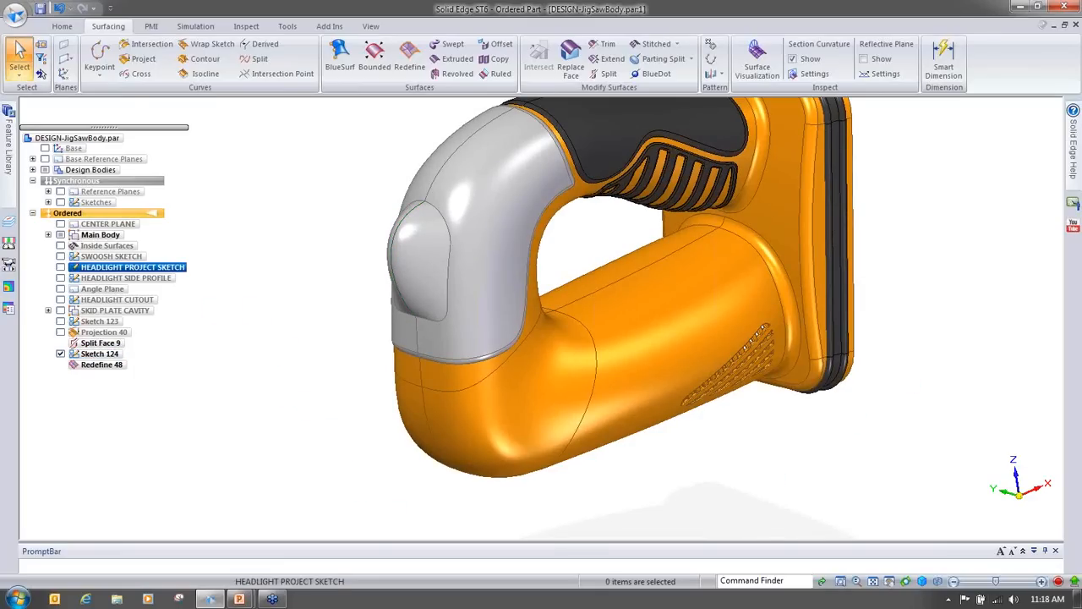
middle_drag(888, 482, 948, 384)
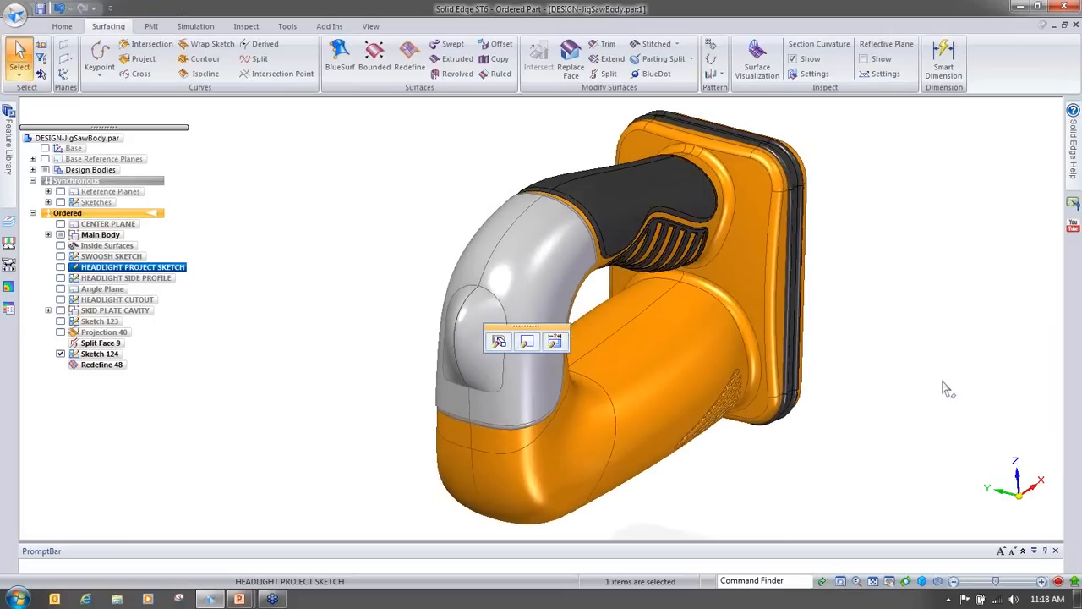
click(948, 187)
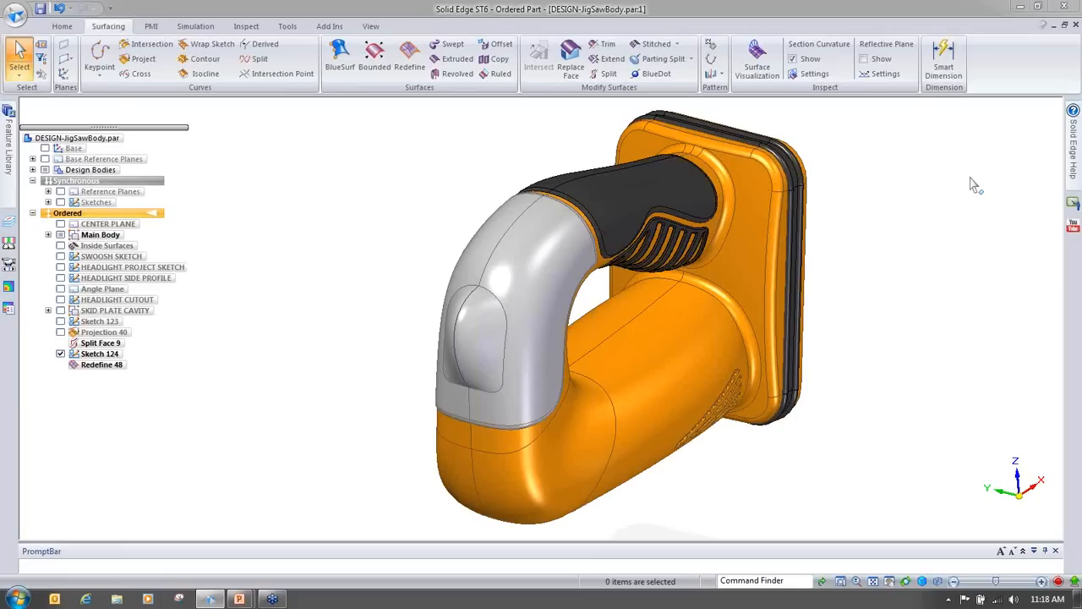
key(alt+Tab)
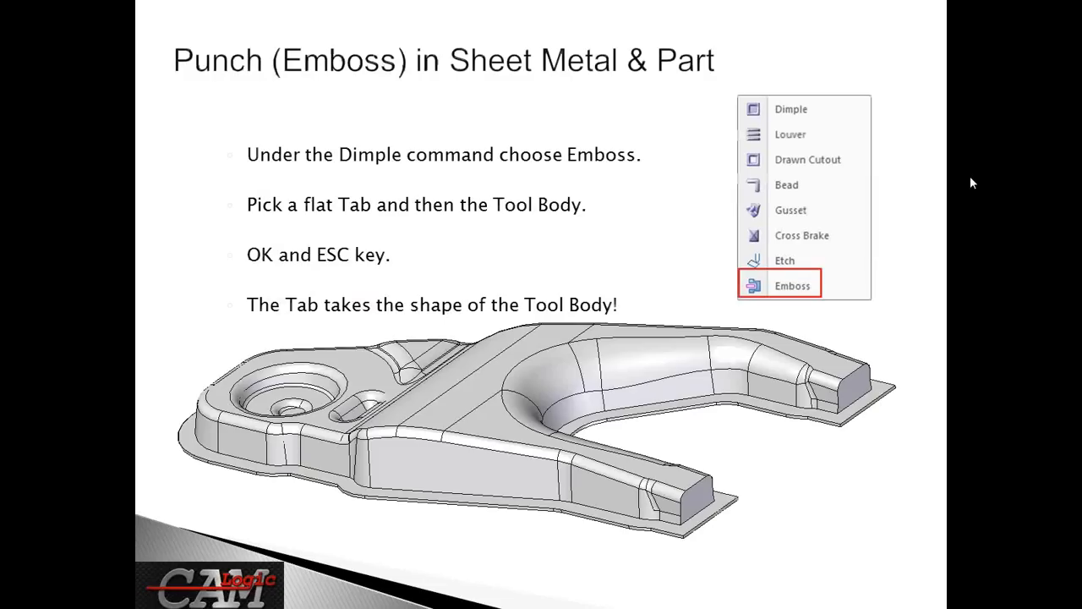
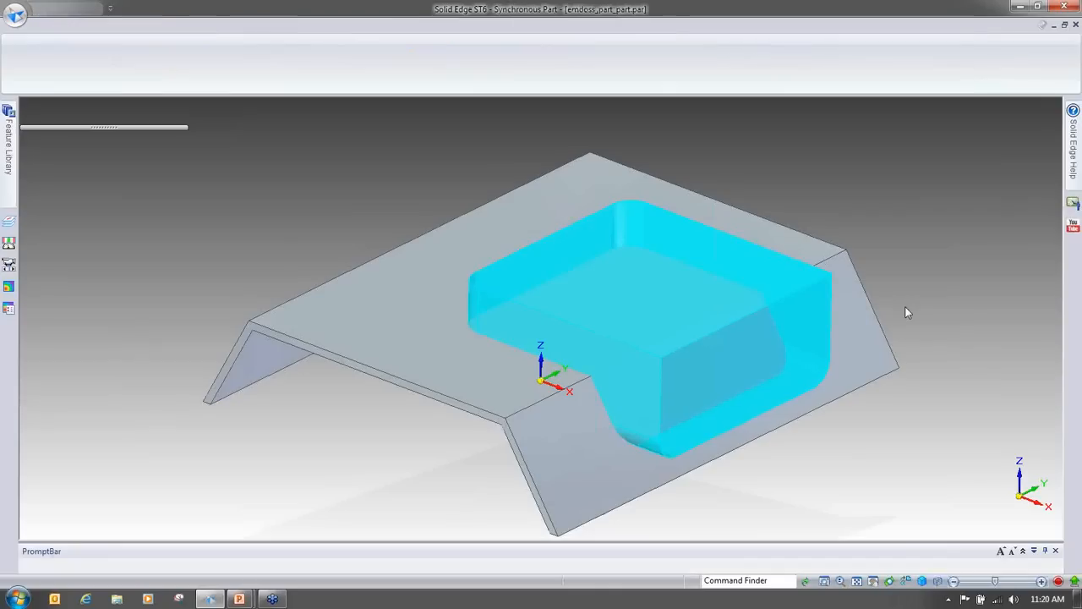
Step: Orbit around the emboss part and browse the multi-body commands list without choosing one
middle_drag(905, 167, 945, 258)
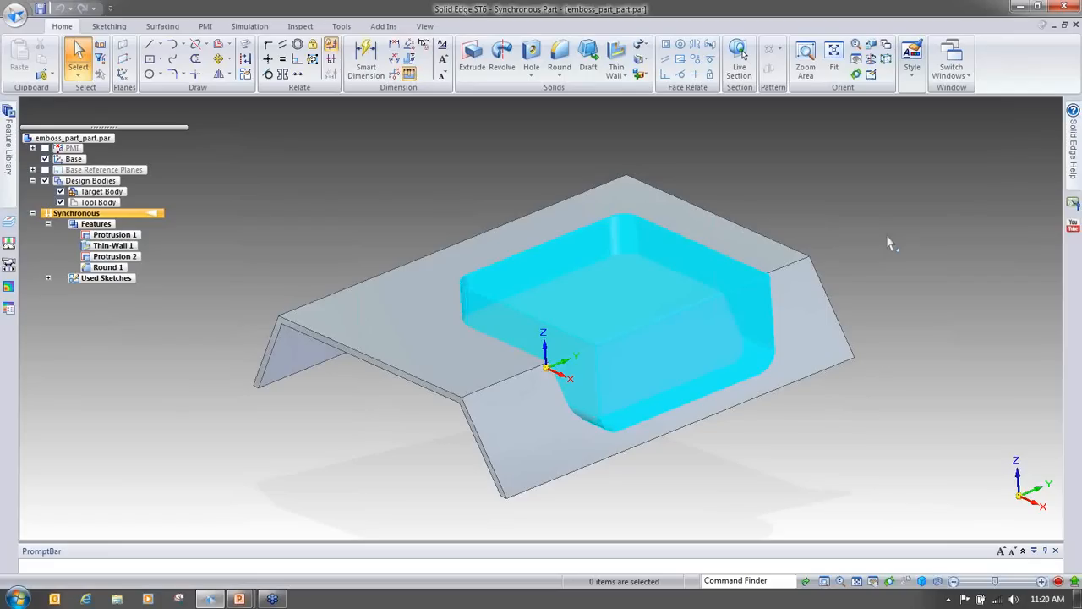
middle_drag(884, 233, 892, 378)
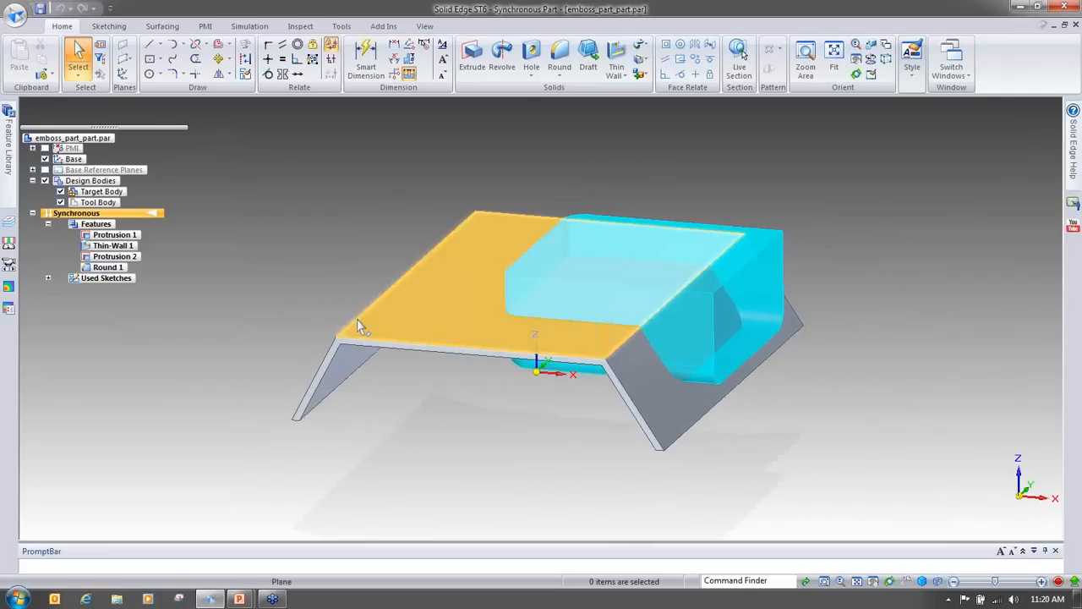
middle_drag(899, 263, 968, 222)
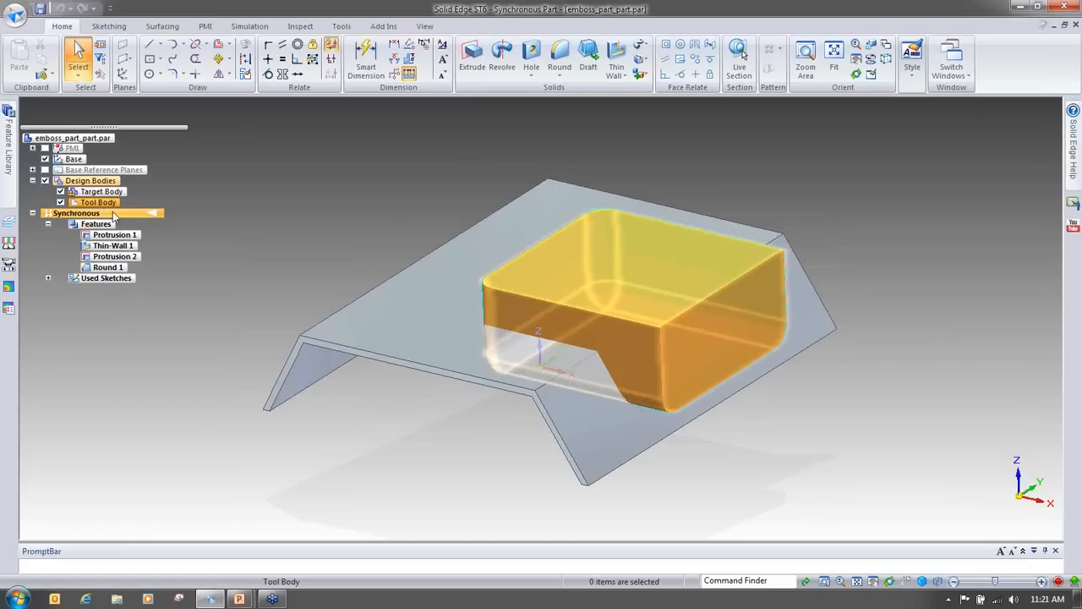
click(112, 211)
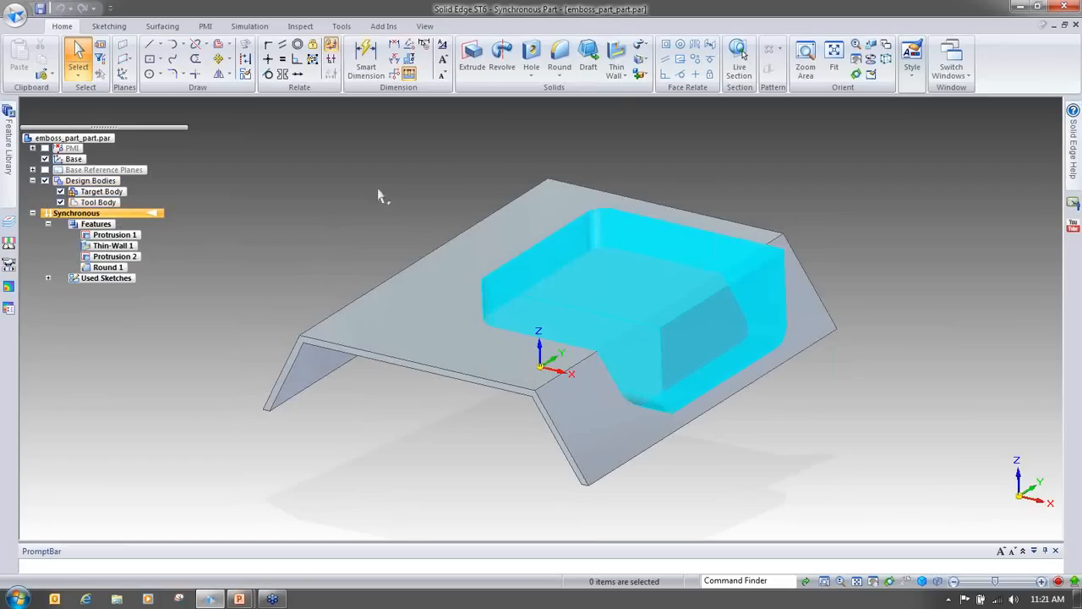
click(642, 76)
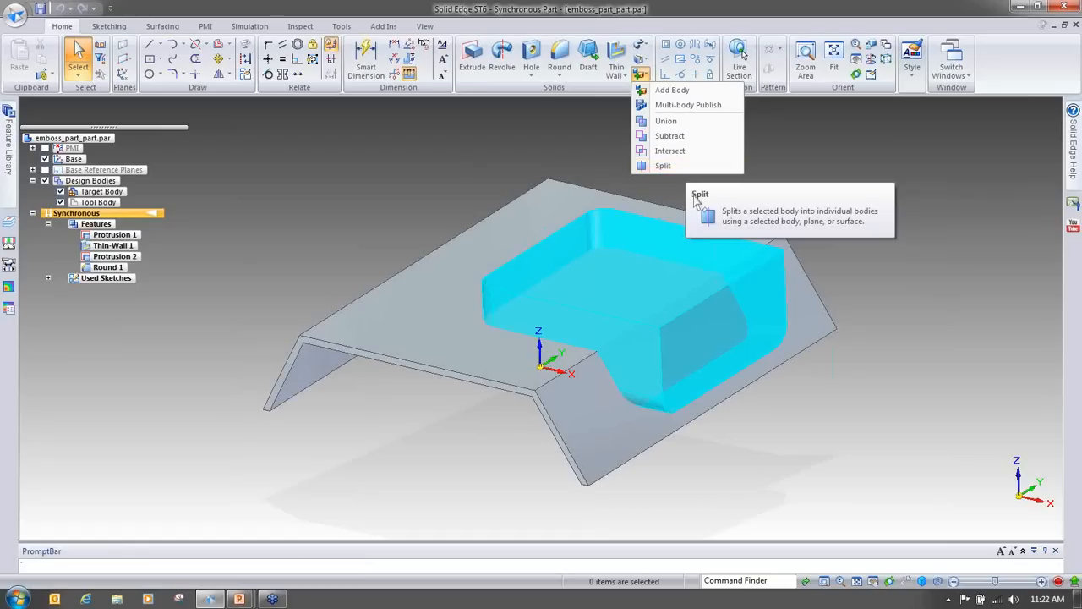
click(916, 269)
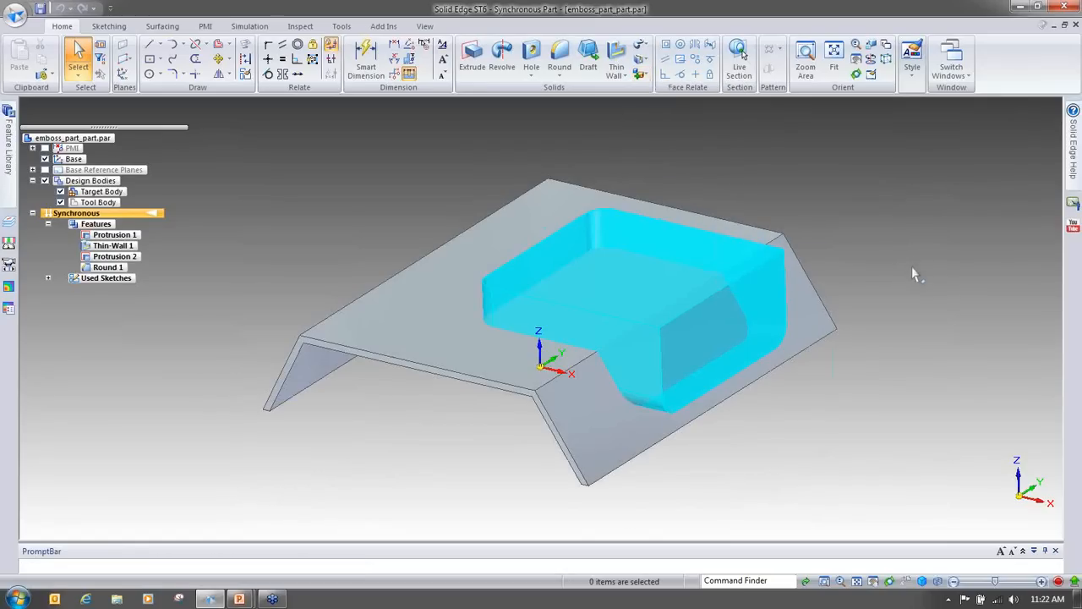
middle_drag(914, 274, 391, 382)
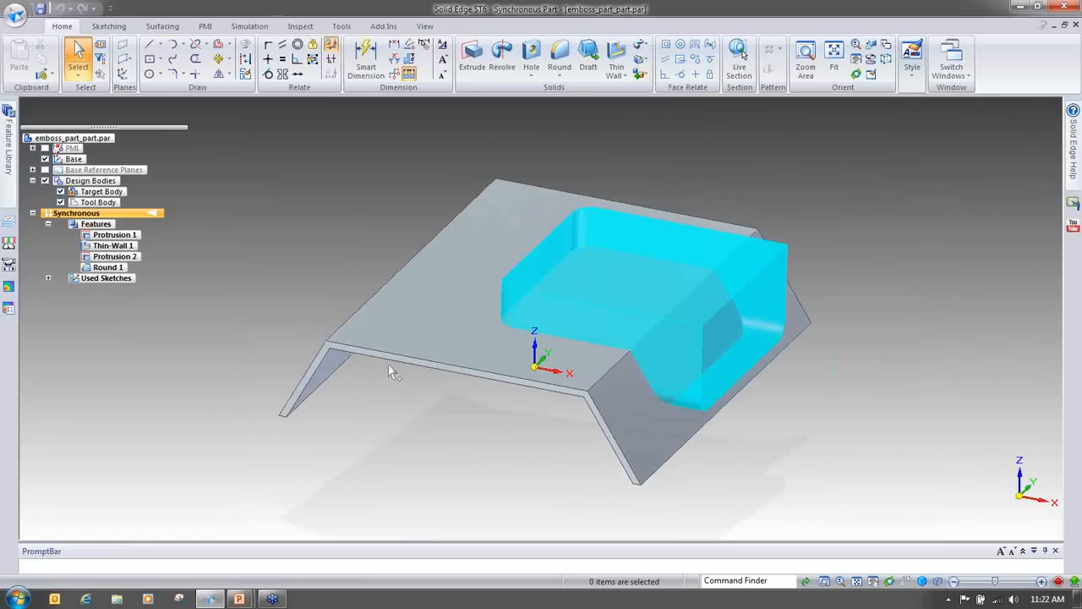
middle_drag(333, 406, 241, 238)
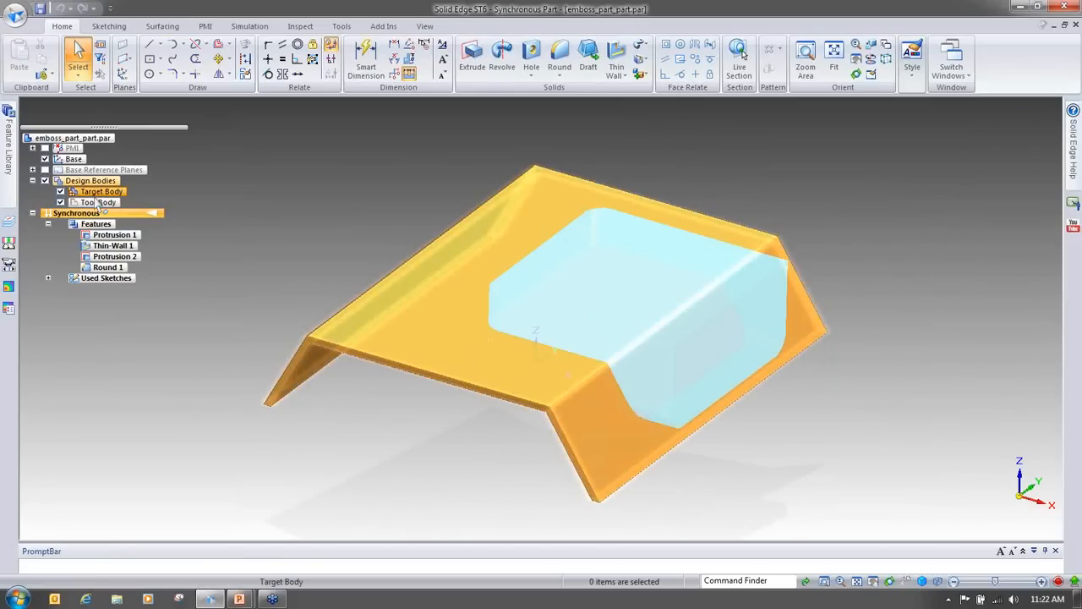
Step: Select the tool body and the target body in the tree, orbiting and fitting the view to examine each
right_click(99, 205)
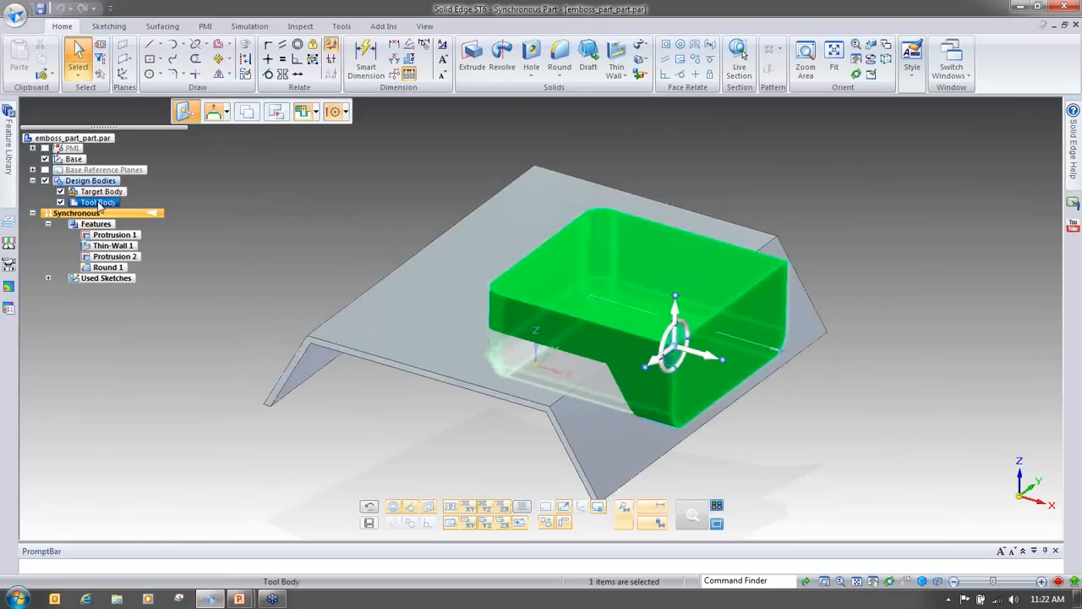
click(167, 212)
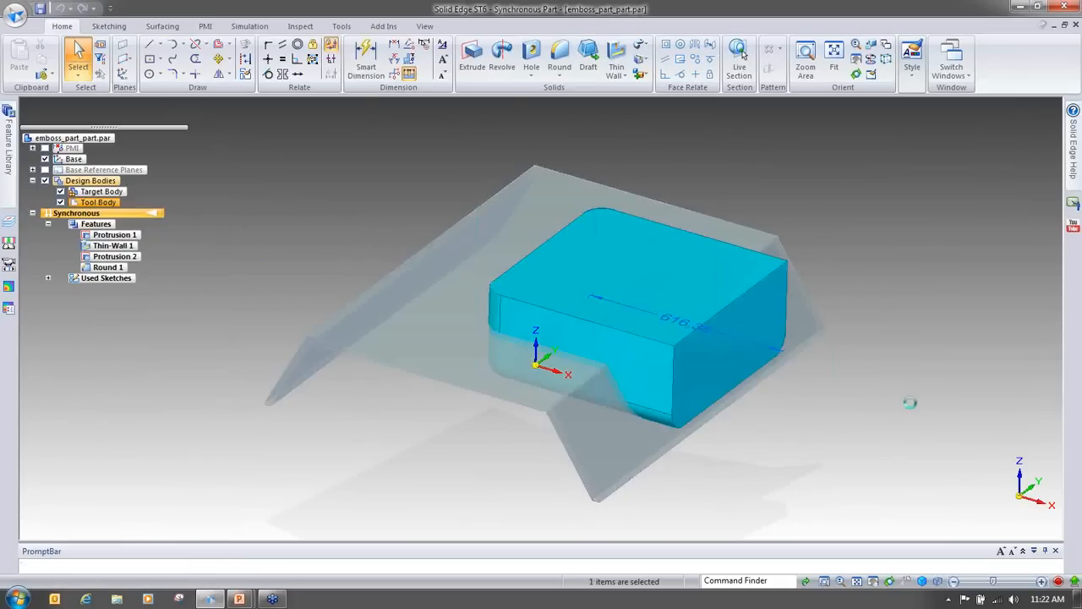
click(917, 413)
middle_drag(918, 412, 636, 284)
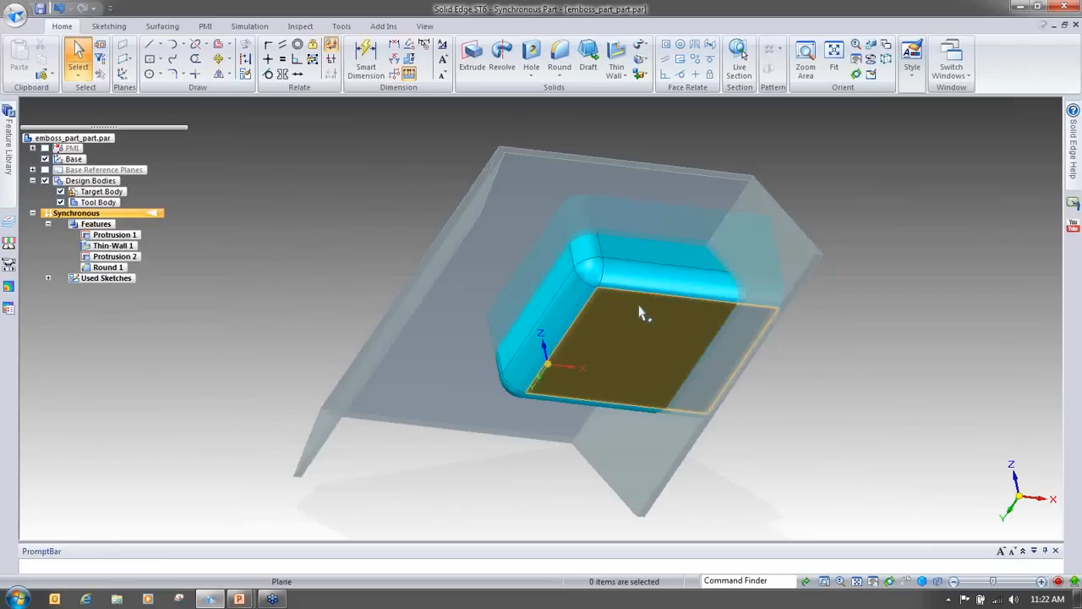
key(ctrl+m)
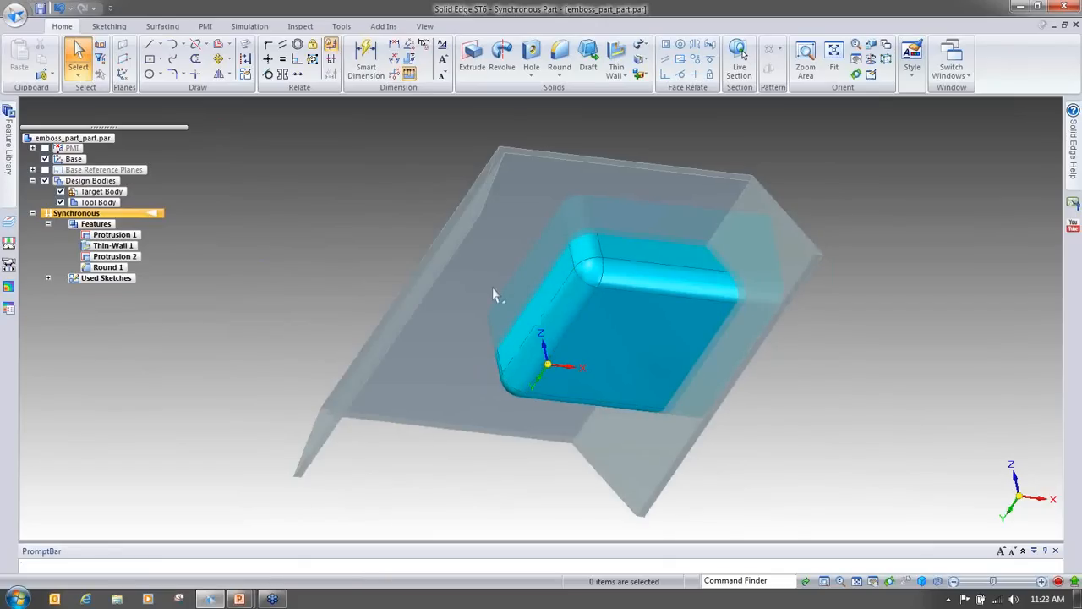
click(98, 193)
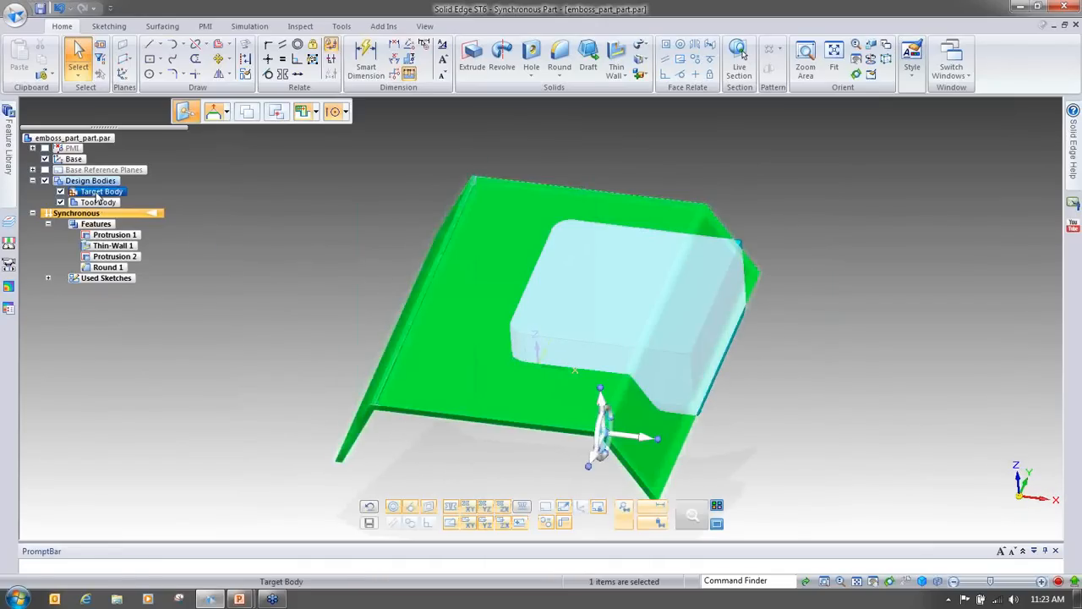
right_click(98, 193)
click(178, 234)
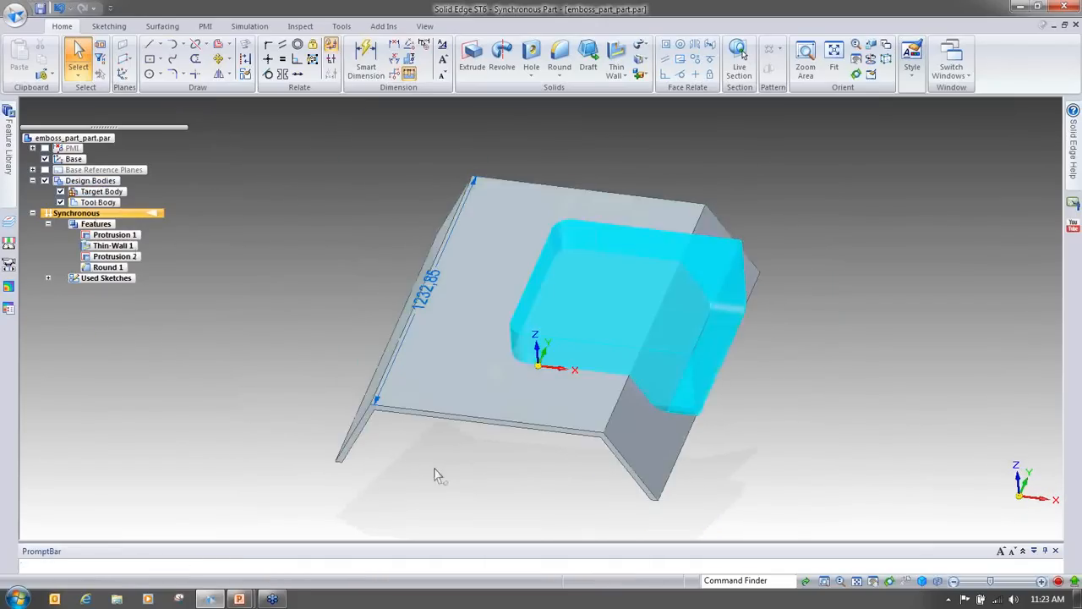
key(ctrl+f)
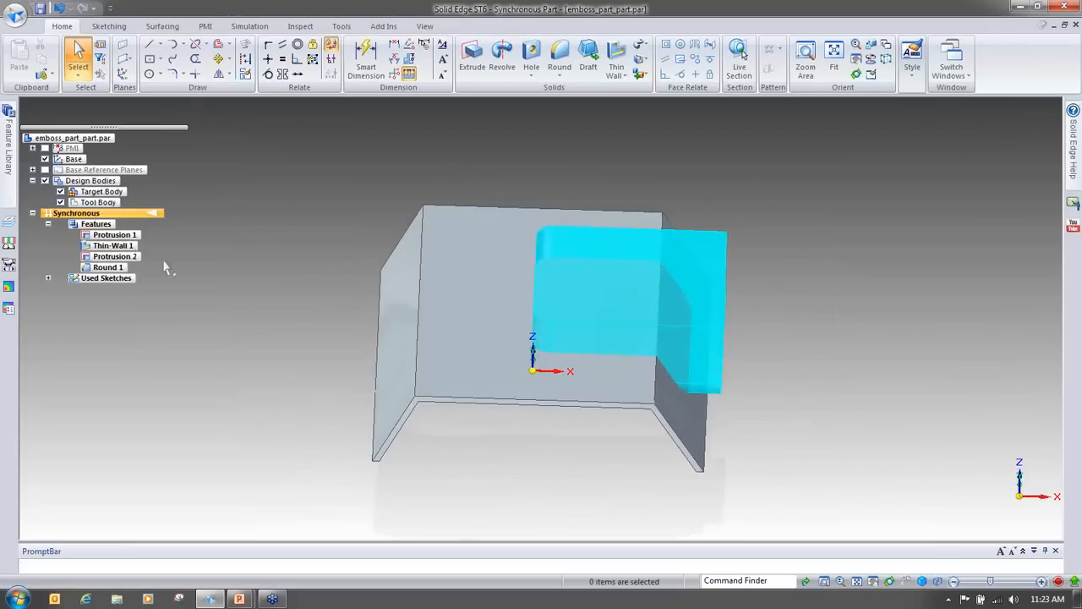
Step: Open the target body's shortcut menu, dismiss it, and orbit and zoom around the part to review both bodies
click(100, 192)
right_click(100, 192)
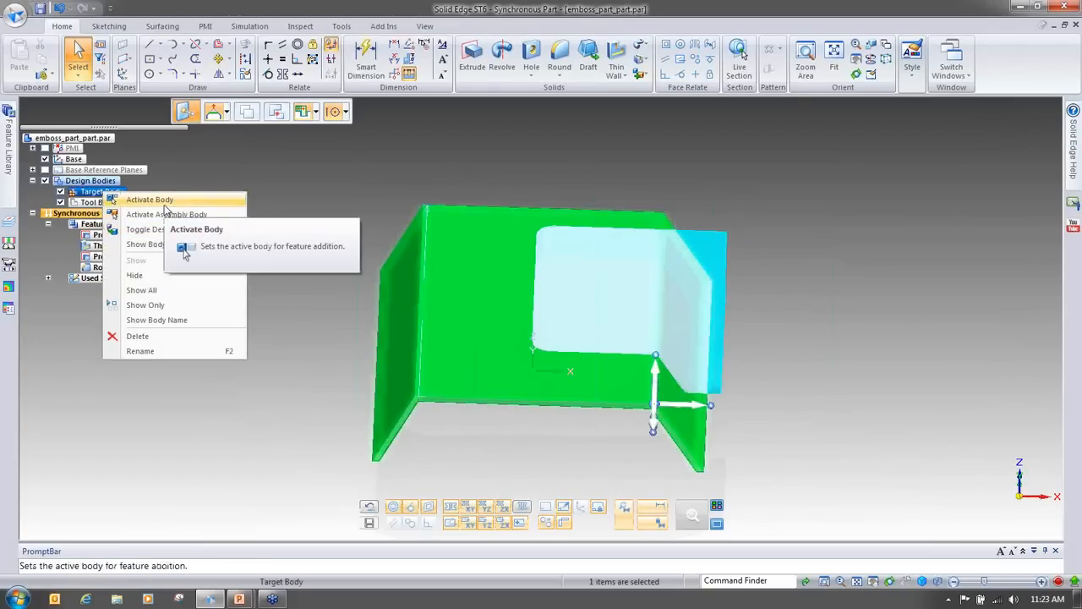
click(339, 200)
click(340, 199)
middle_drag(453, 397, 478, 314)
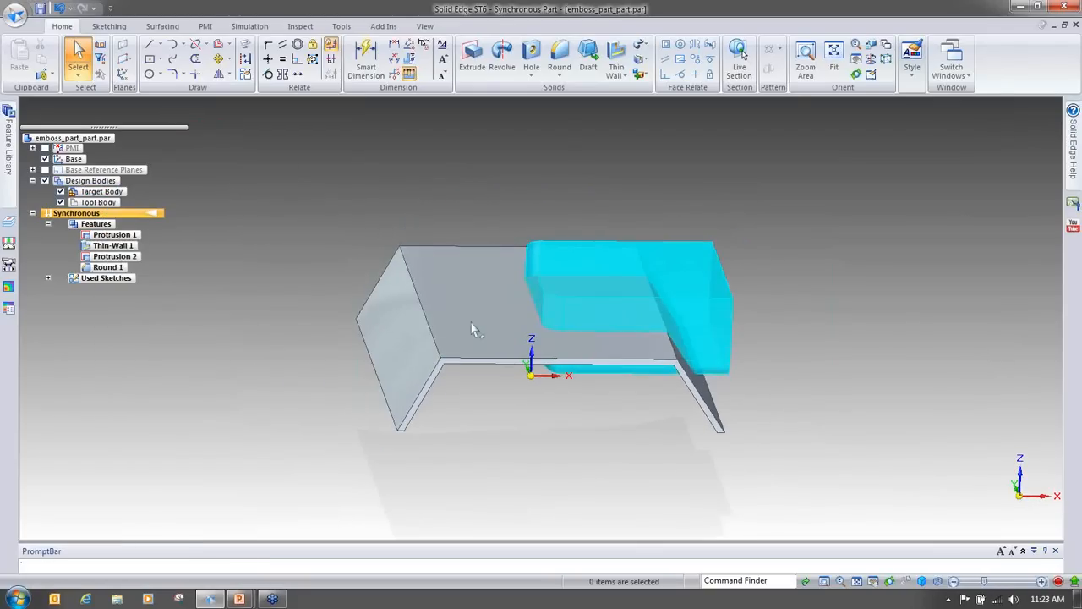
middle_drag(448, 395, 254, 312)
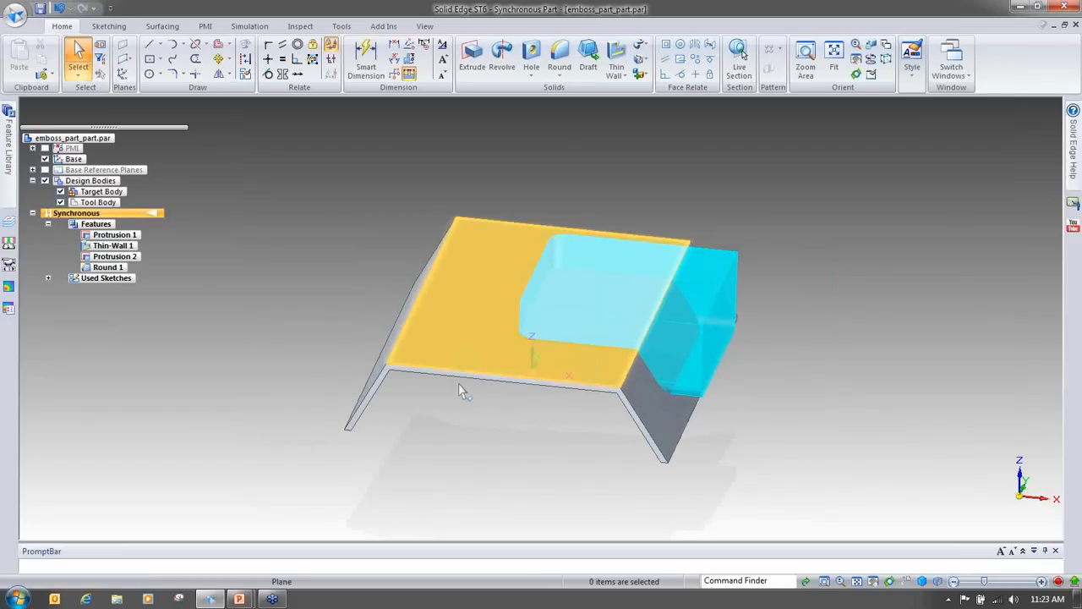
middle_drag(384, 381, 401, 239)
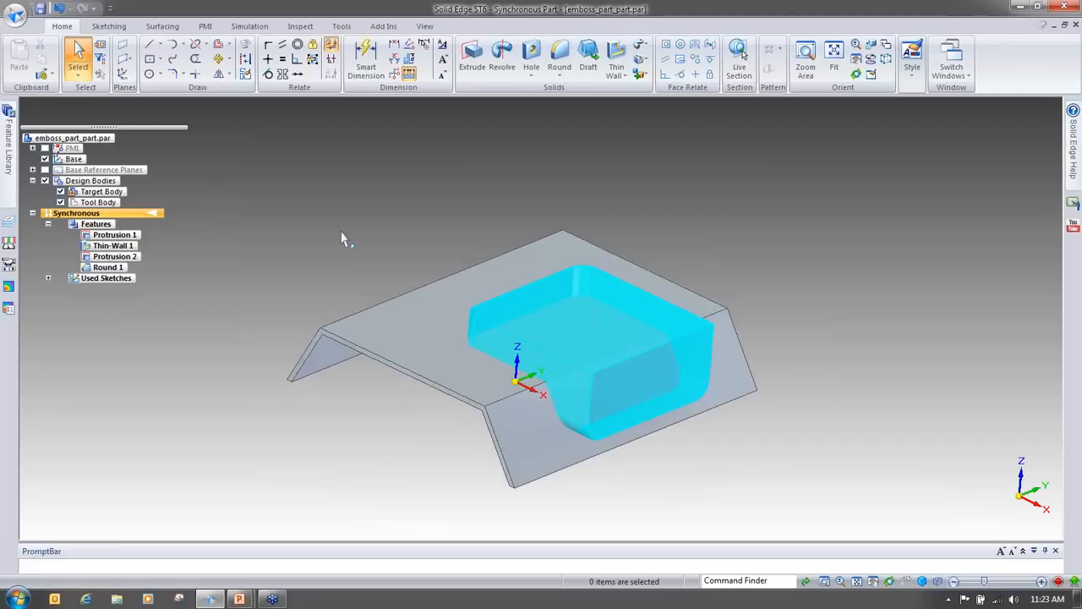
middle_drag(342, 232, 837, 332)
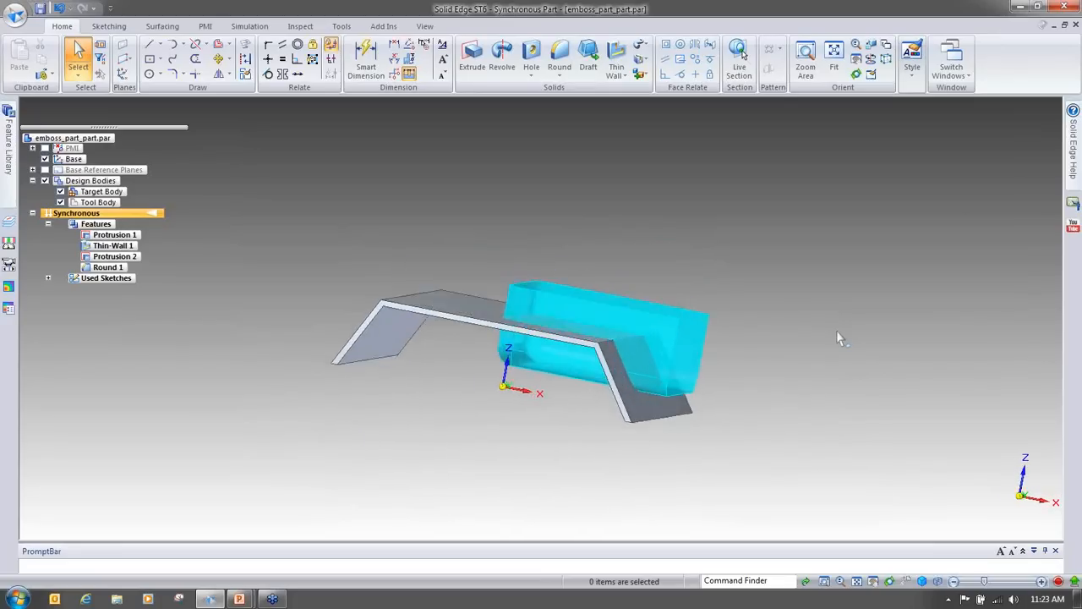
scroll(793, 431, down, 3)
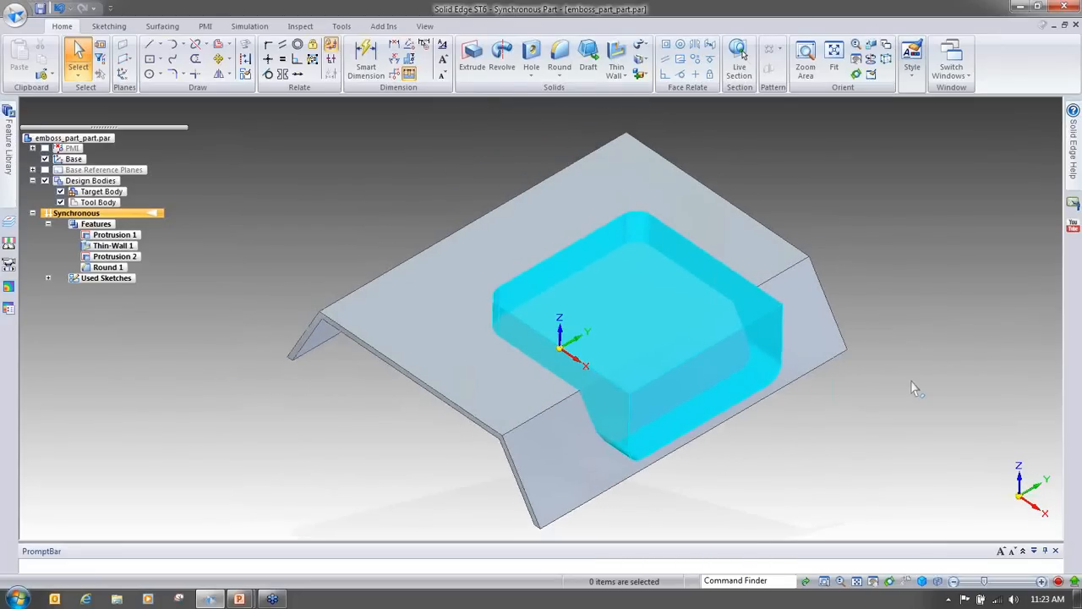
middle_drag(909, 371, 909, 366)
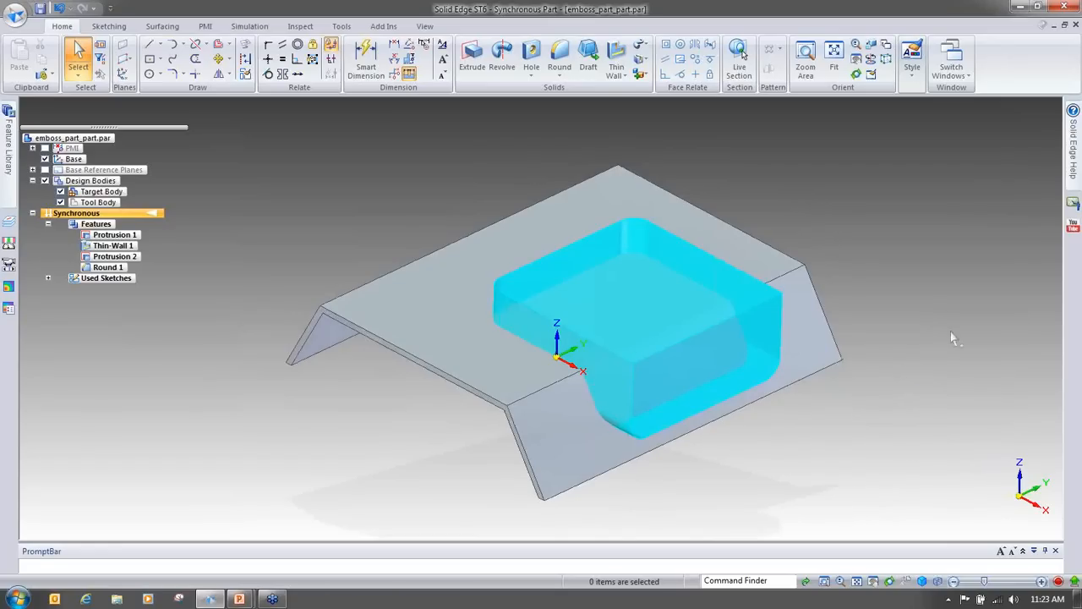
middle_drag(938, 303, 862, 218)
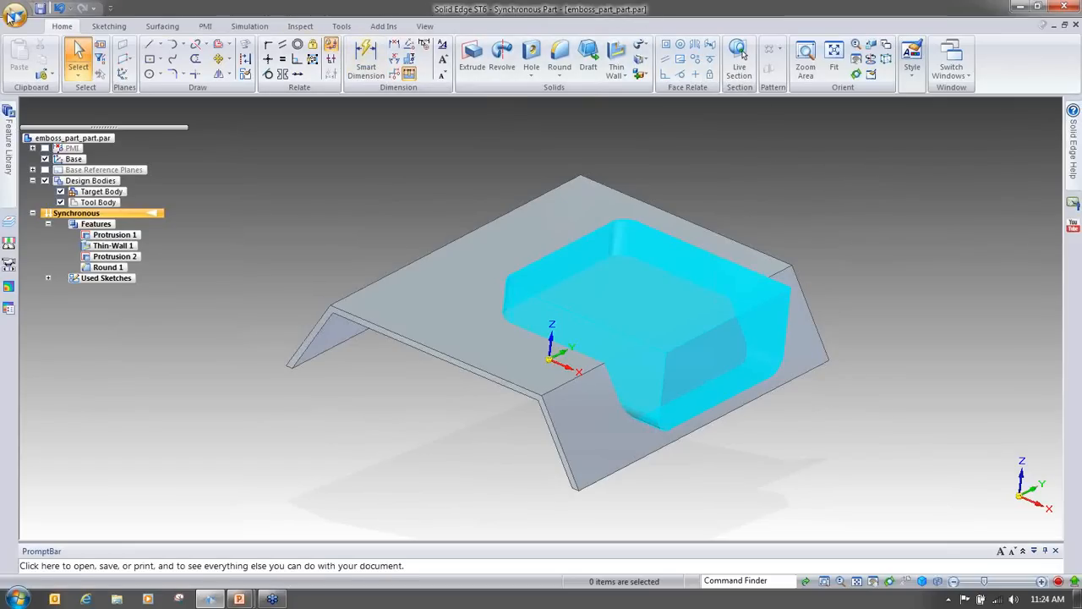
Step: Switch the part from the Part environment to the Sheet Metal environment
click(10, 15)
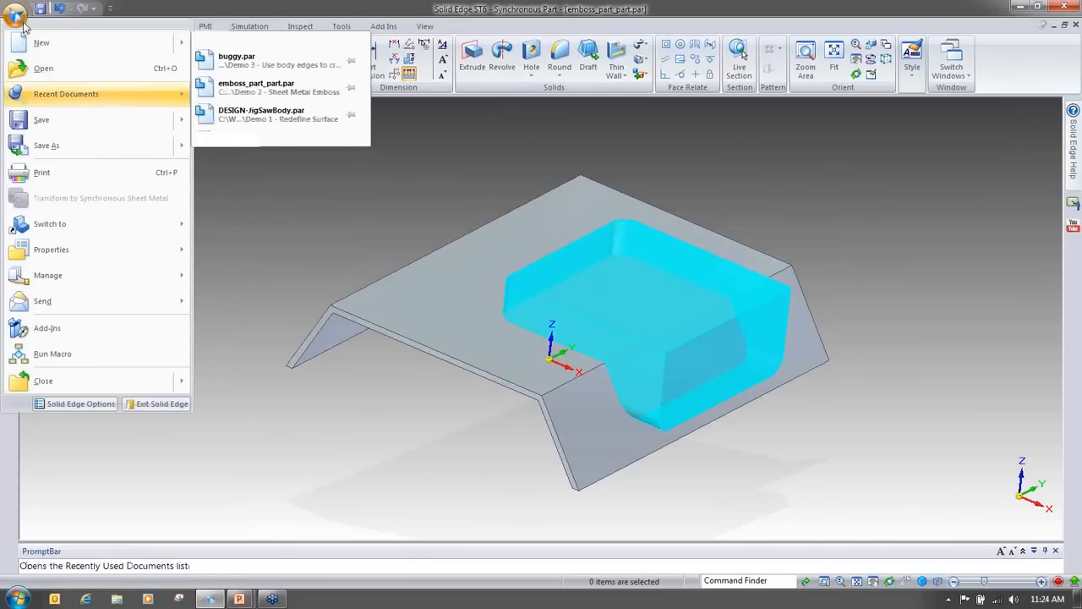
mouse_move(56, 230)
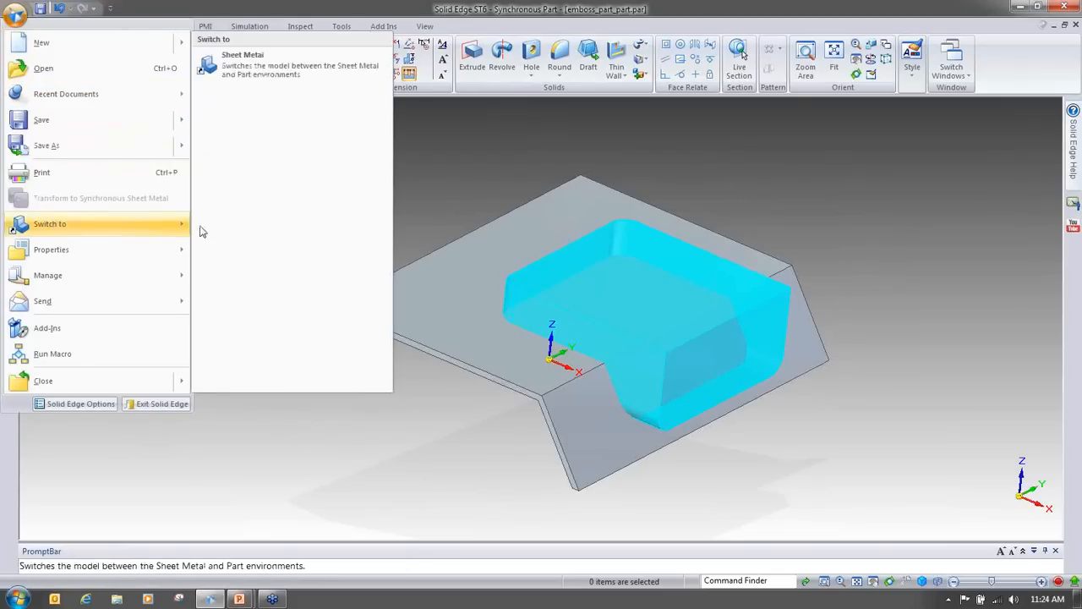
click(296, 68)
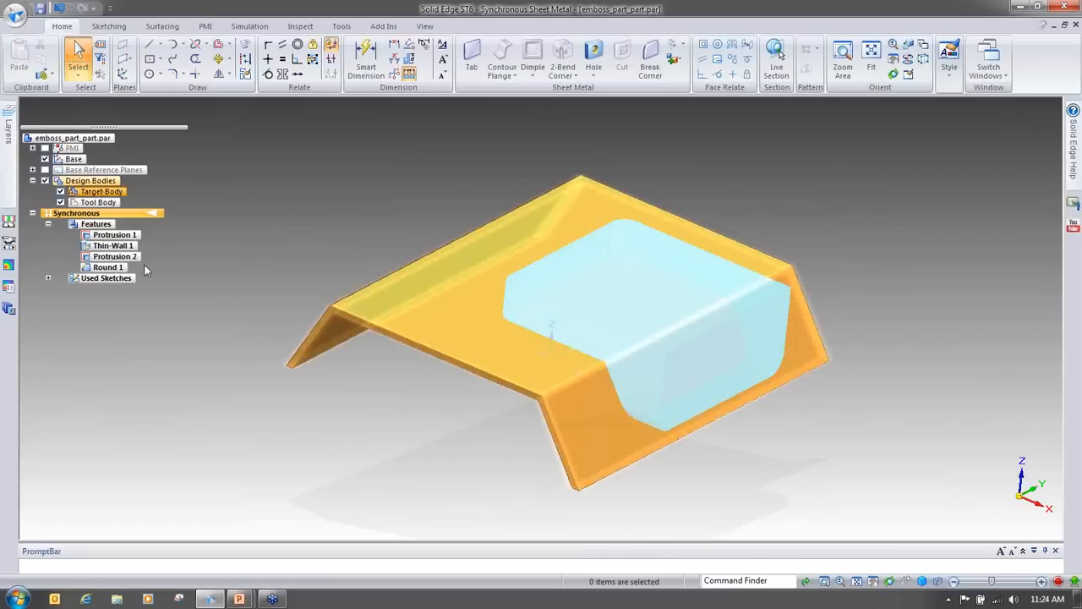
Step: Emboss the target sheet body with the tool body using the Emboss command and accept it
middle_drag(439, 520, 536, 430)
middle_drag(432, 365, 763, 232)
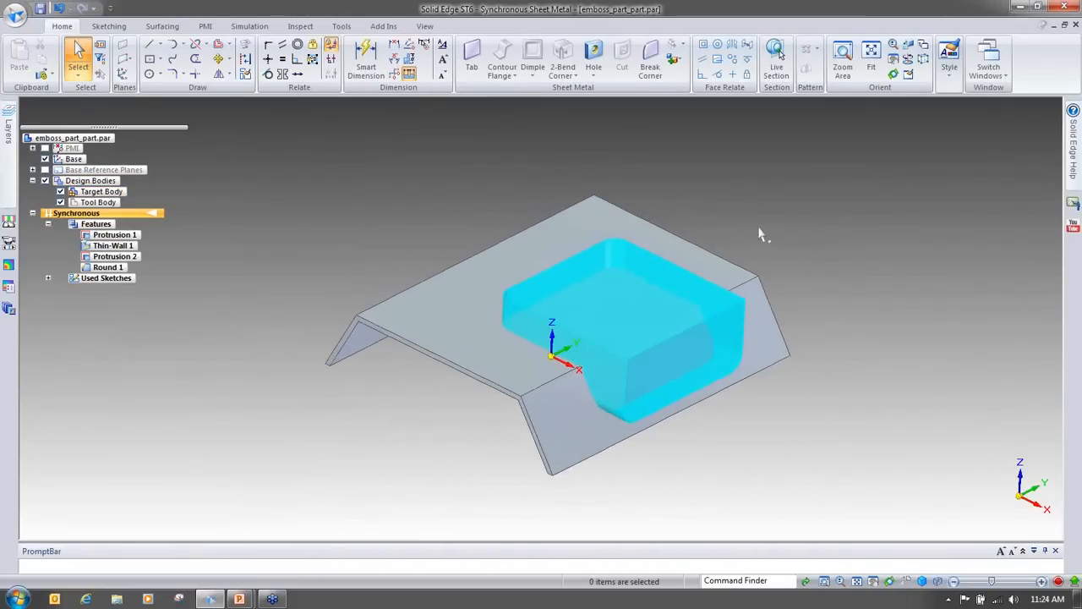
click(533, 72)
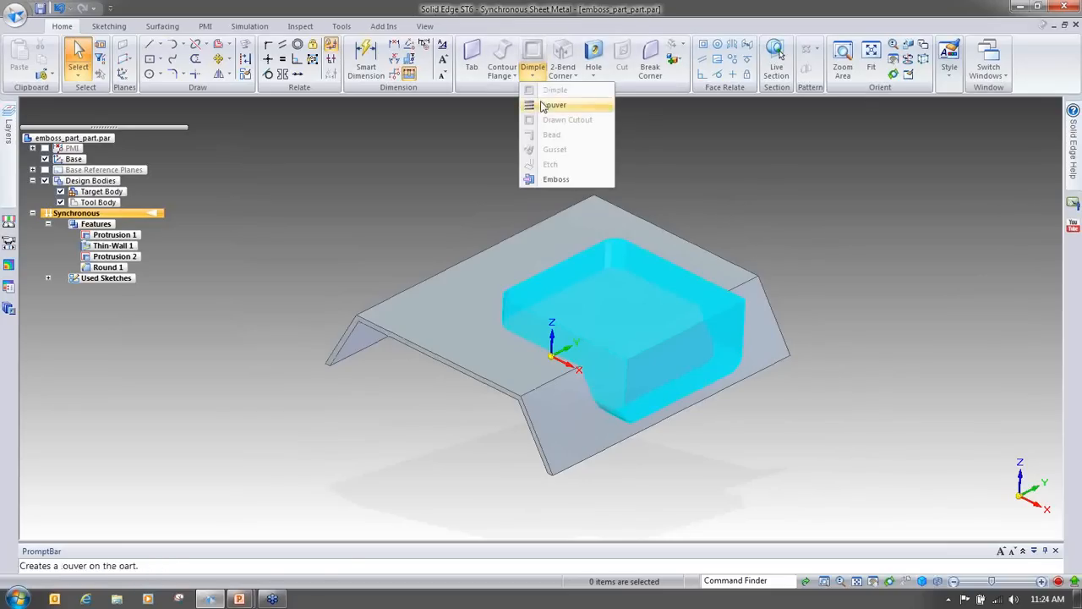
click(554, 179)
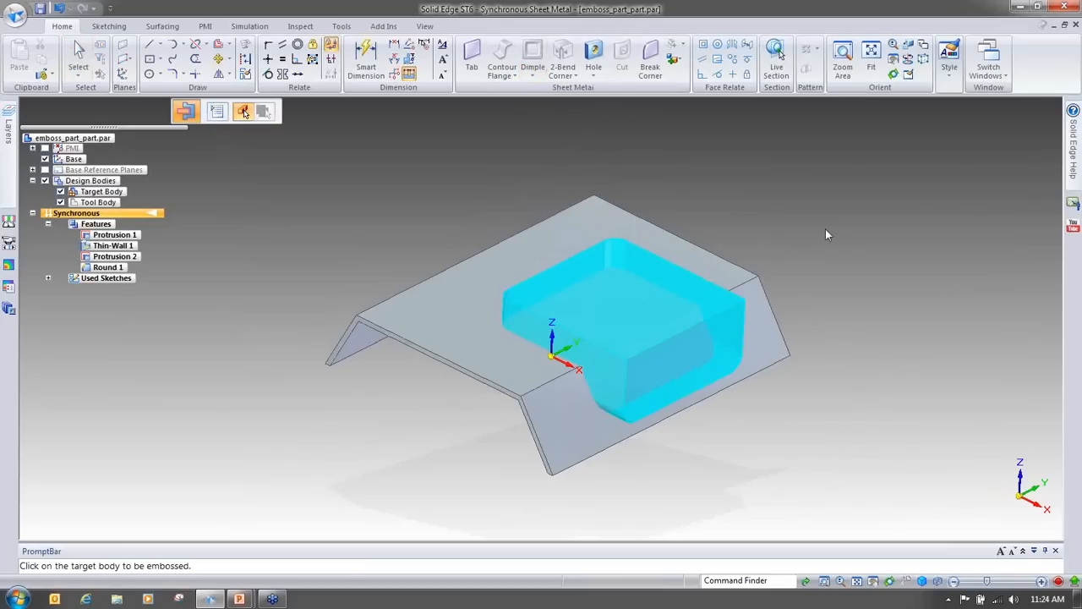
middle_drag(838, 251, 834, 381)
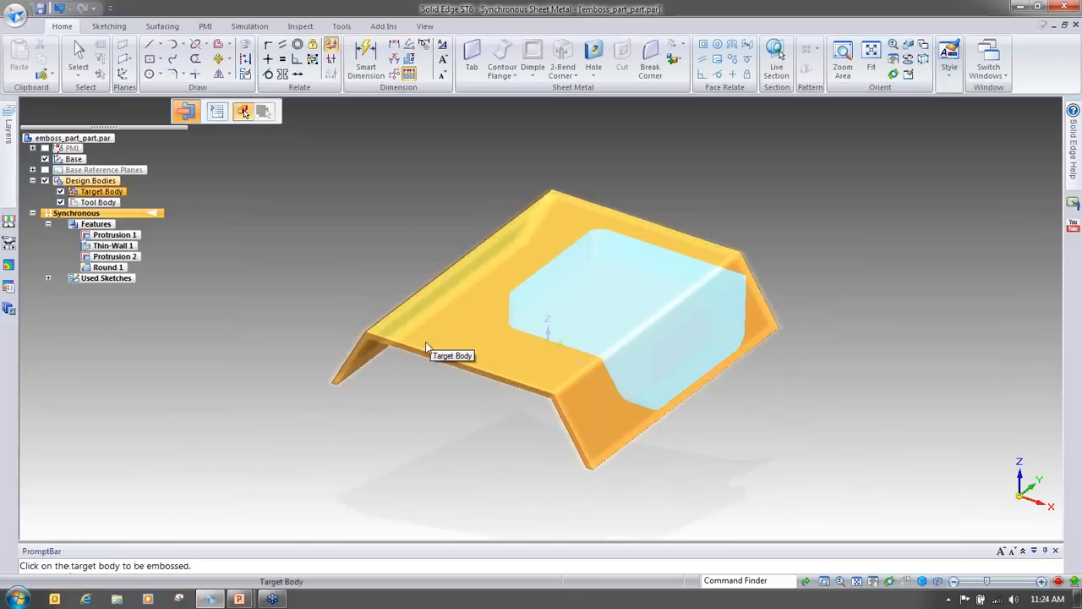
click(426, 342)
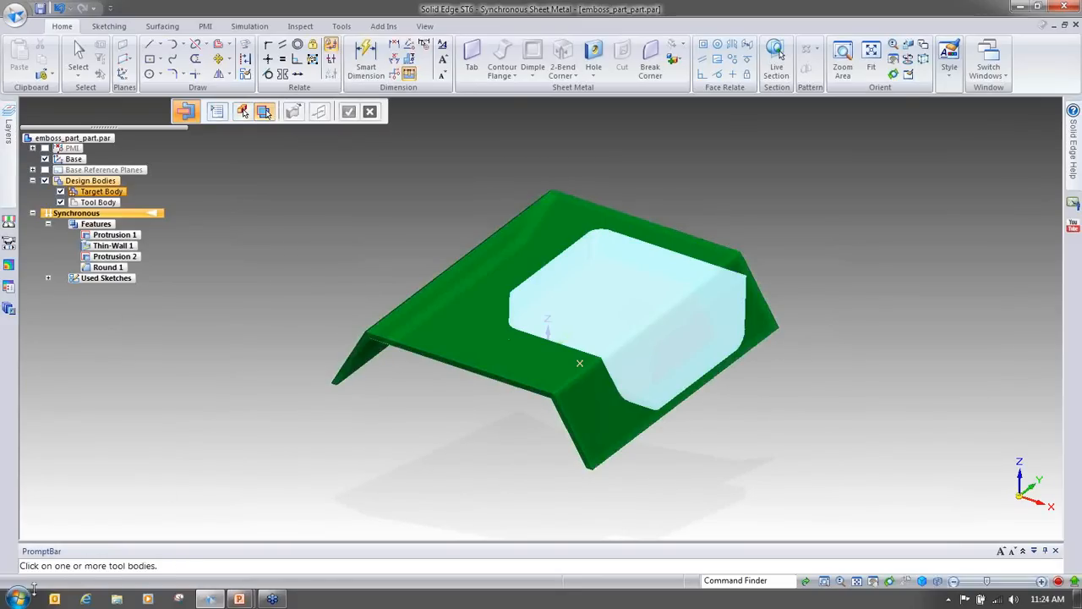
click(670, 318)
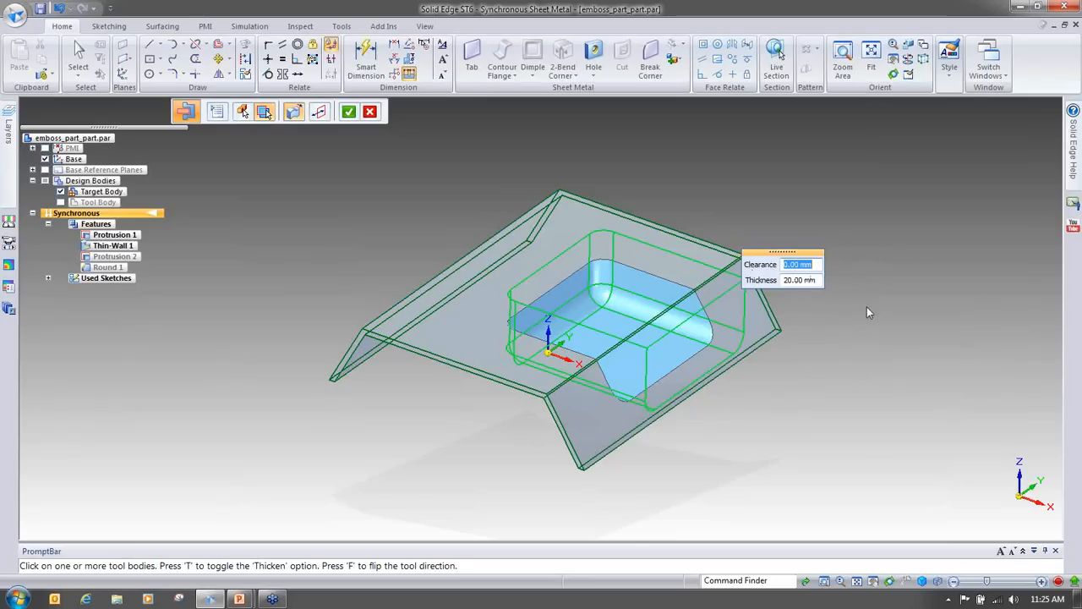
right_click(896, 319)
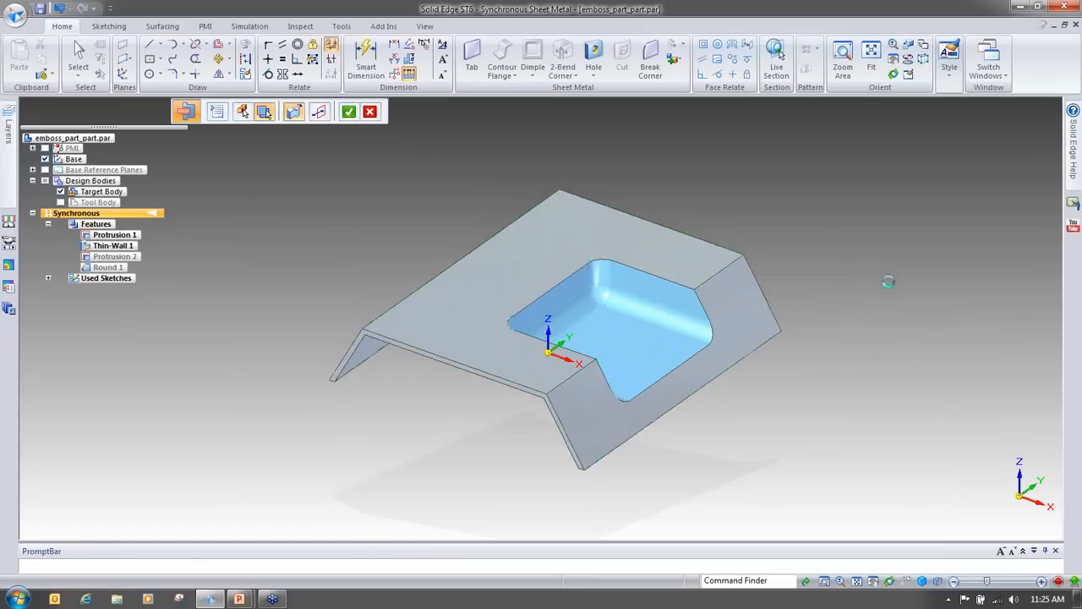
Step: Orbit around the embossed sheet to inspect the resulting Emboss feature
middle_drag(890, 283, 893, 285)
click(60, 203)
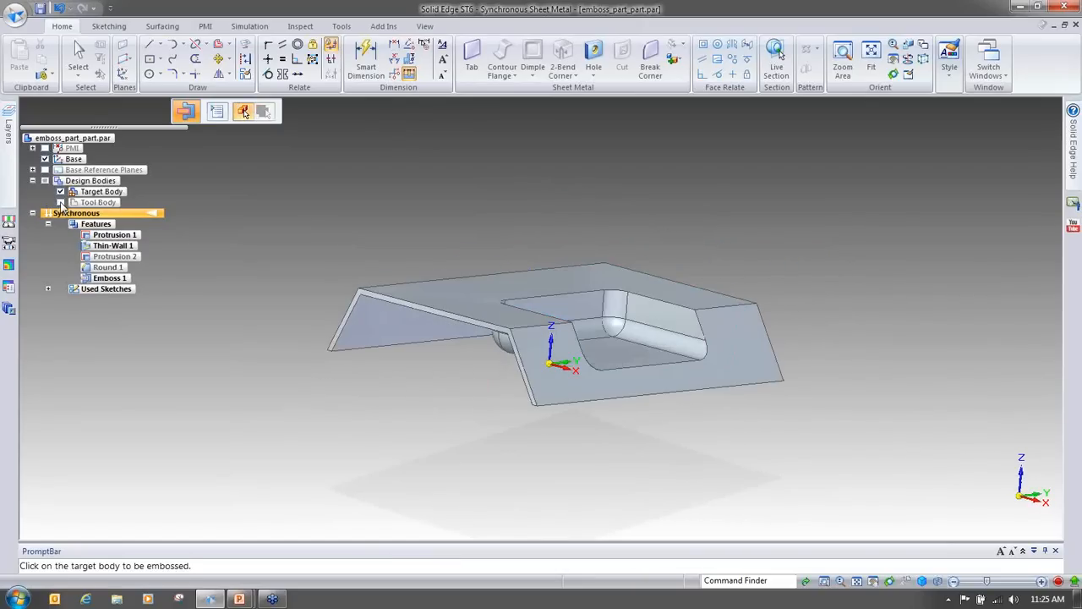
middle_drag(919, 415, 858, 327)
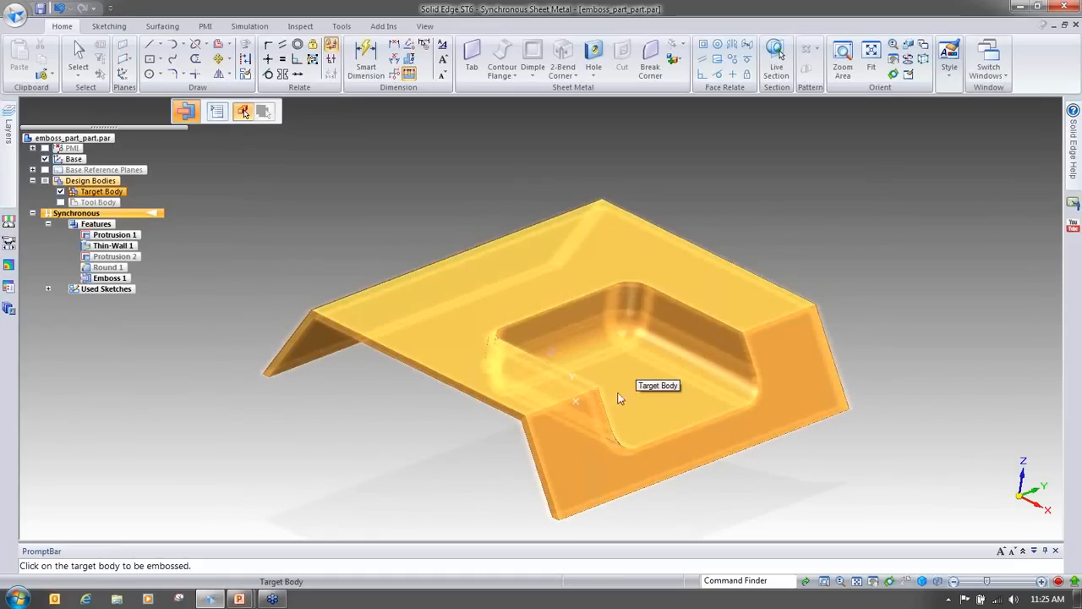
Step: Show the tool body alongside the embossed target sheet
click(61, 203)
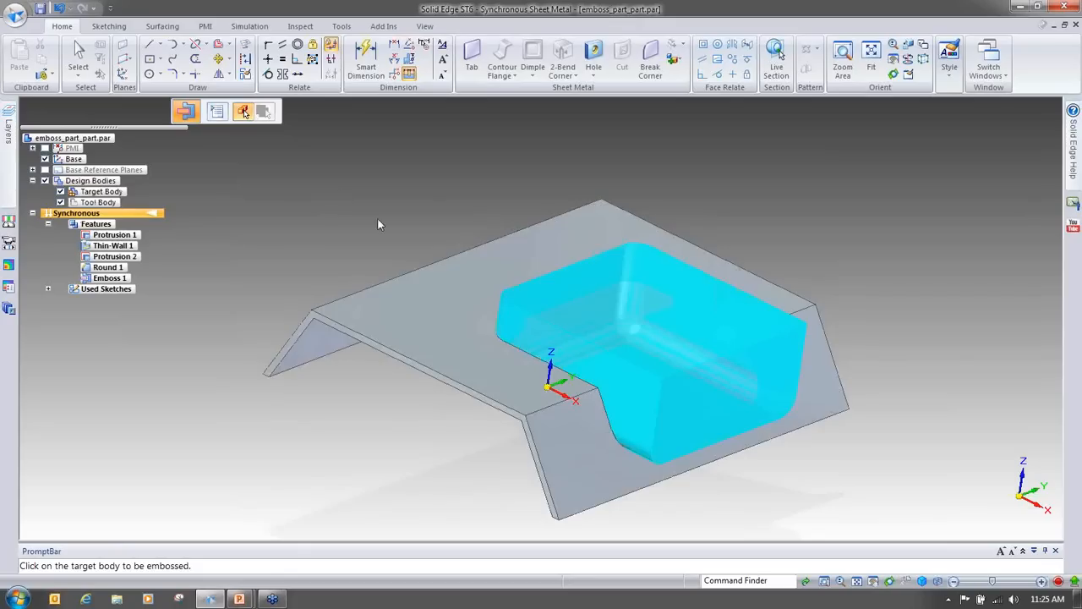
middle_drag(711, 470, 622, 433)
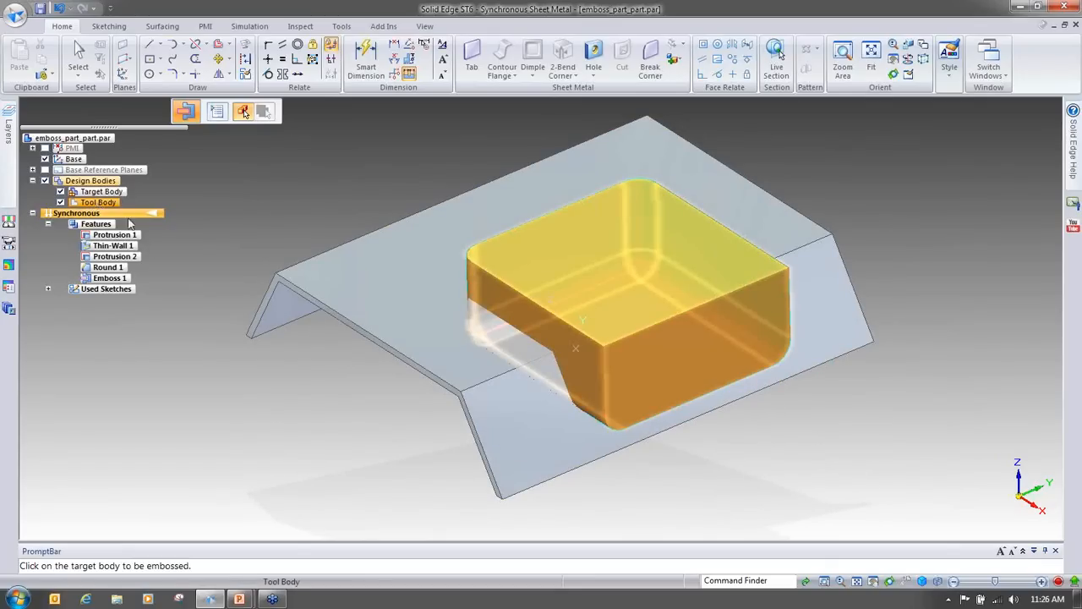
Step: Switch the model from the Sheet Metal environment to the Part environment, confirming the switch
click(20, 18)
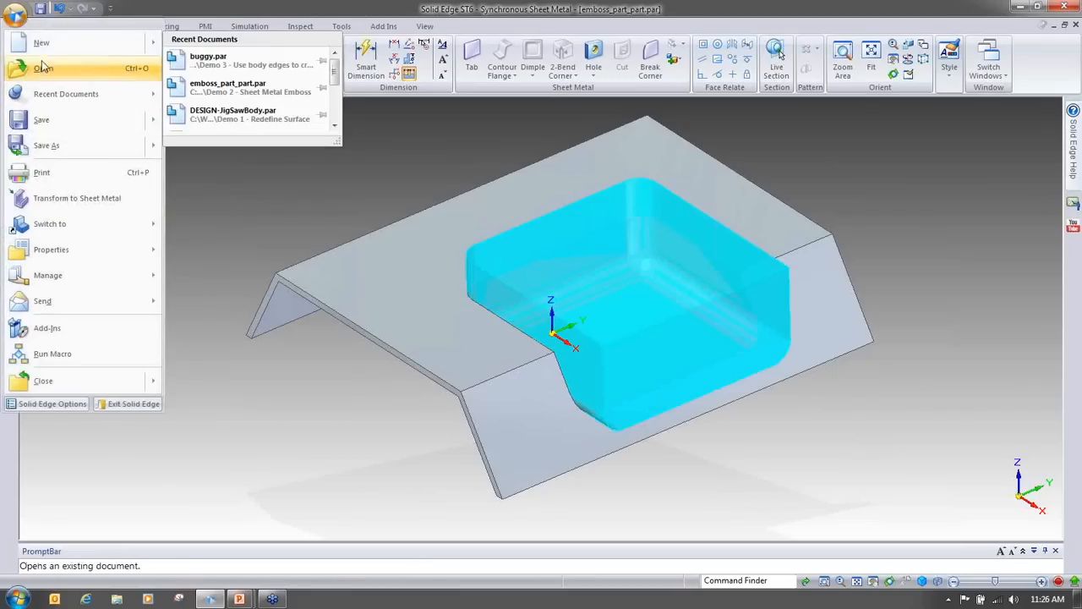
mouse_move(61, 225)
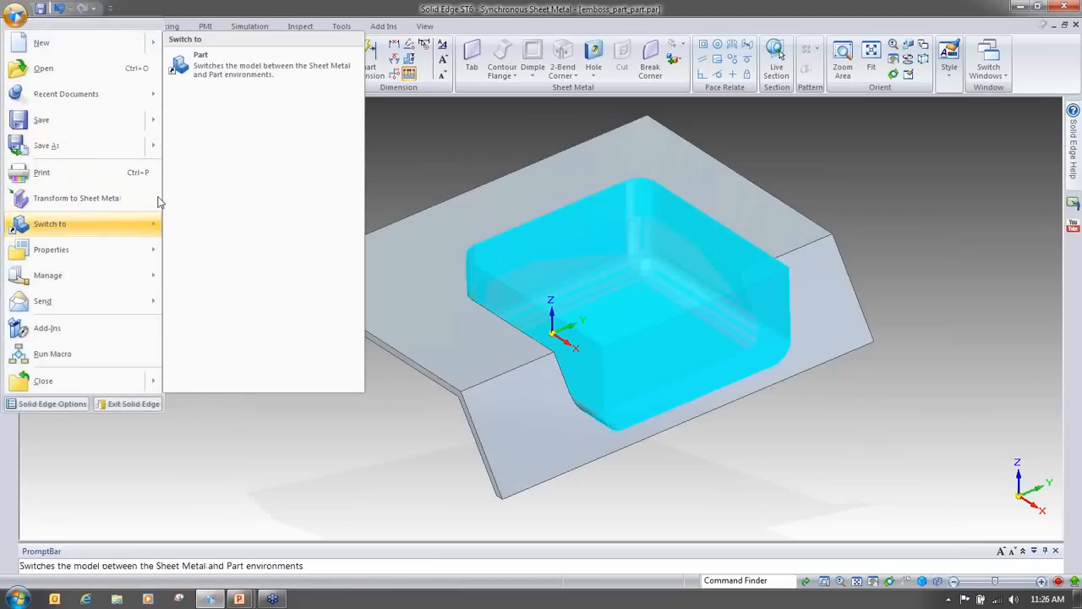
click(203, 83)
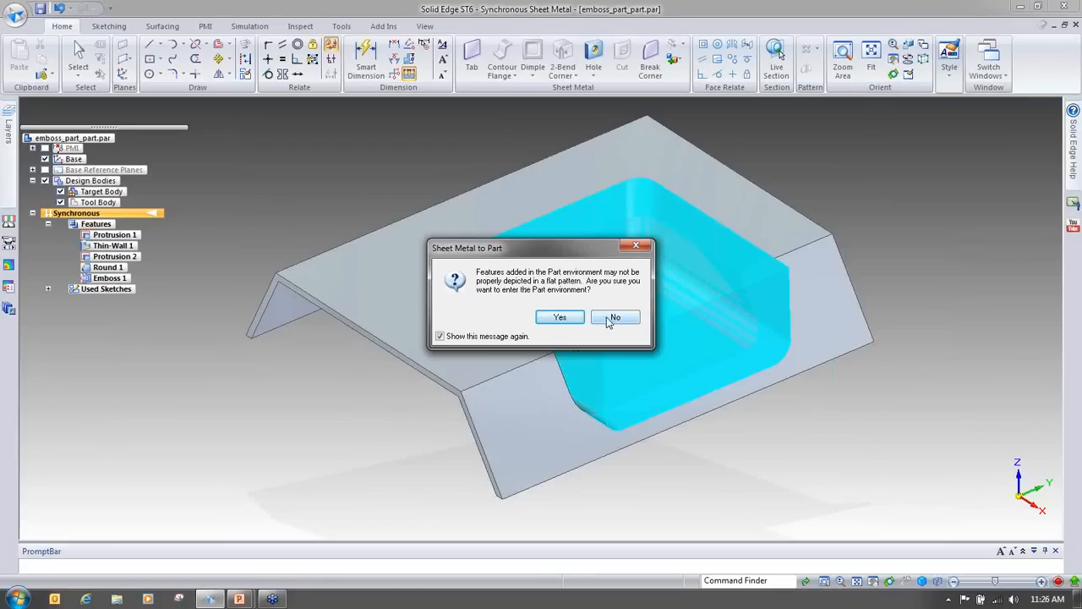
click(576, 319)
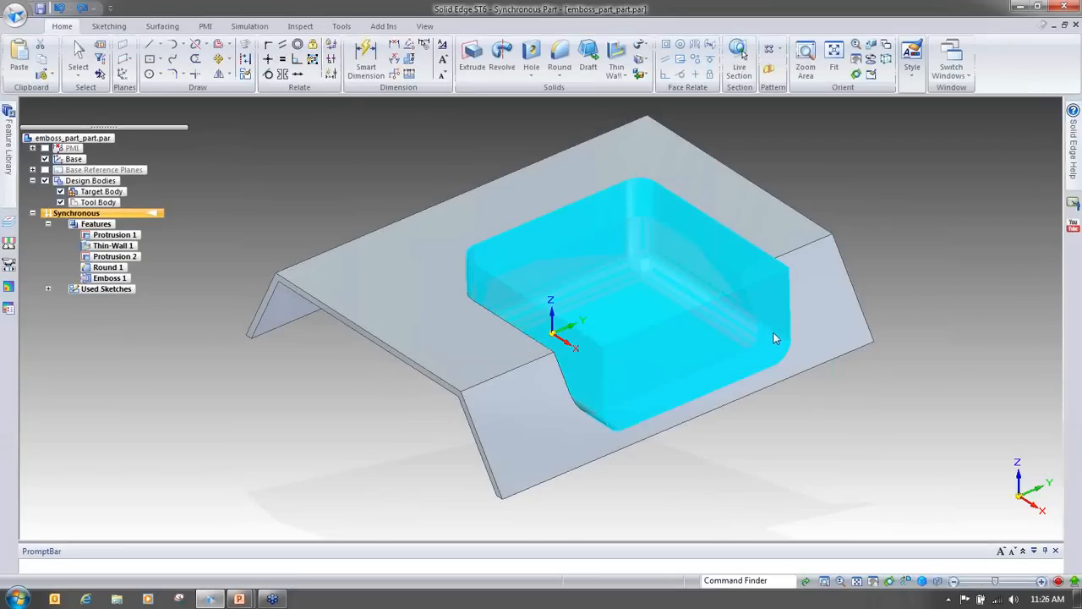
Step: Activate the tool body so it can be edited while the target body is shown transparent
click(775, 337)
click(959, 181)
middle_drag(958, 212, 633, 354)
middle_drag(285, 261, 169, 226)
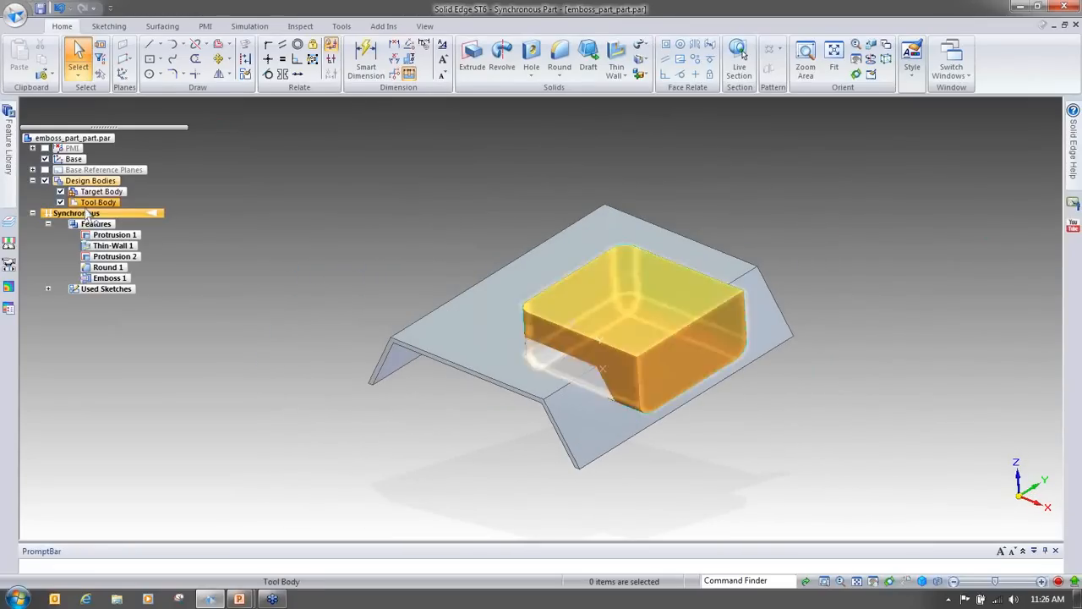
right_click(95, 203)
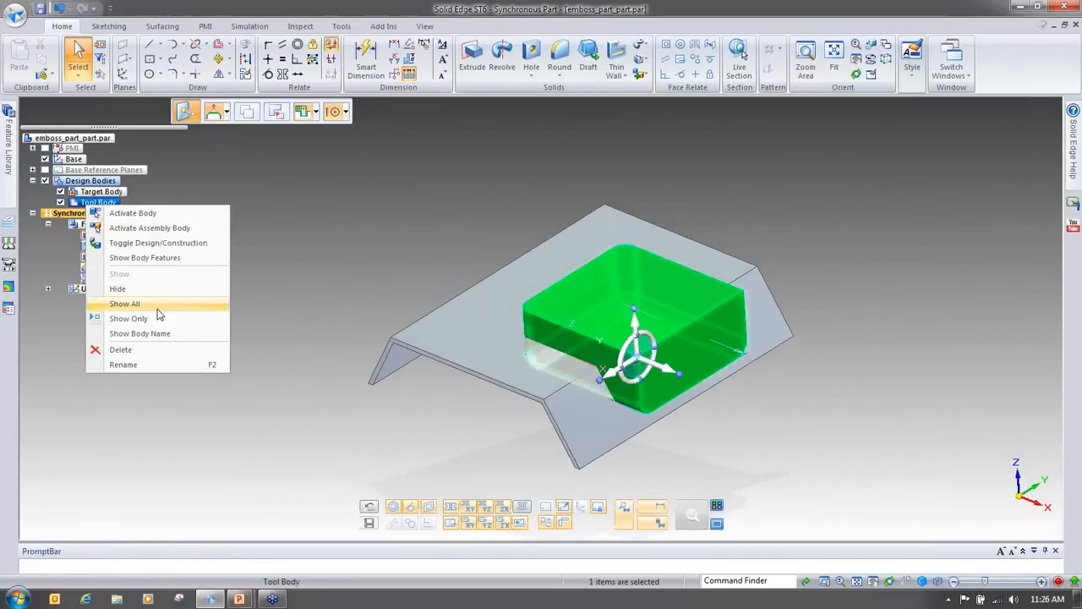
click(145, 228)
scroll(769, 453, up, 5)
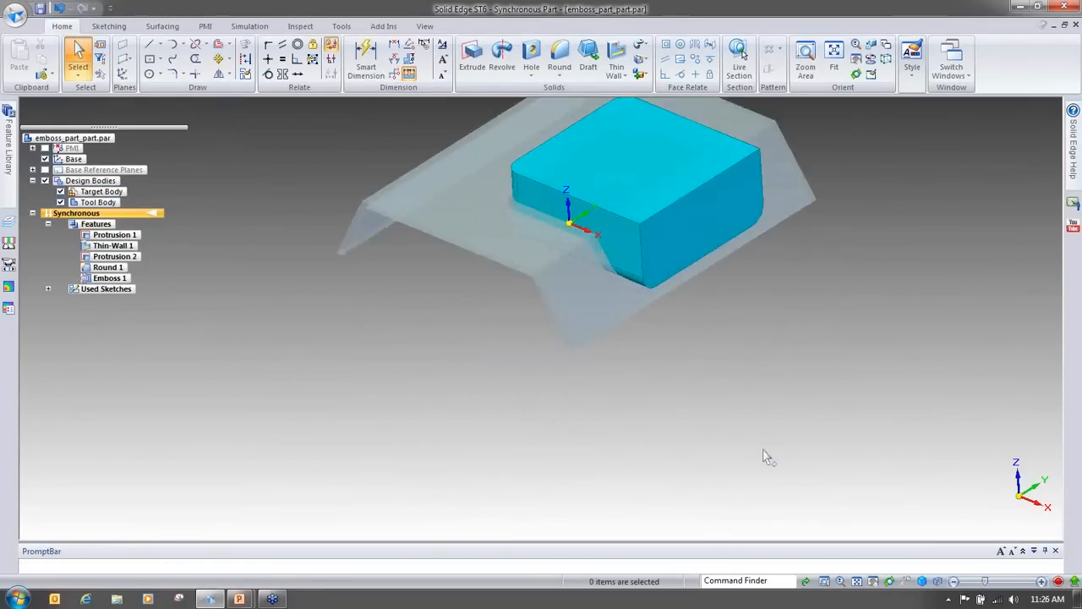
Step: Select a side face of the tool body and rotate it 20° with the steering wheel
click(631, 379)
middle_drag(709, 458, 630, 453)
click(580, 350)
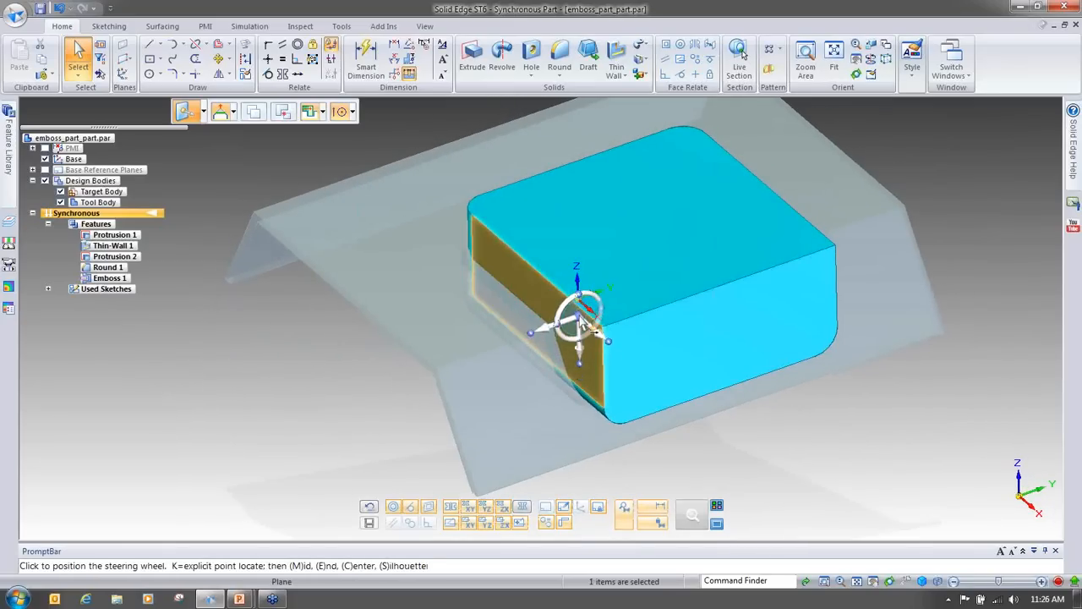
click(580, 305)
middle_drag(885, 457, 889, 450)
scroll(722, 465, up, 3)
scroll(640, 373, up, 1)
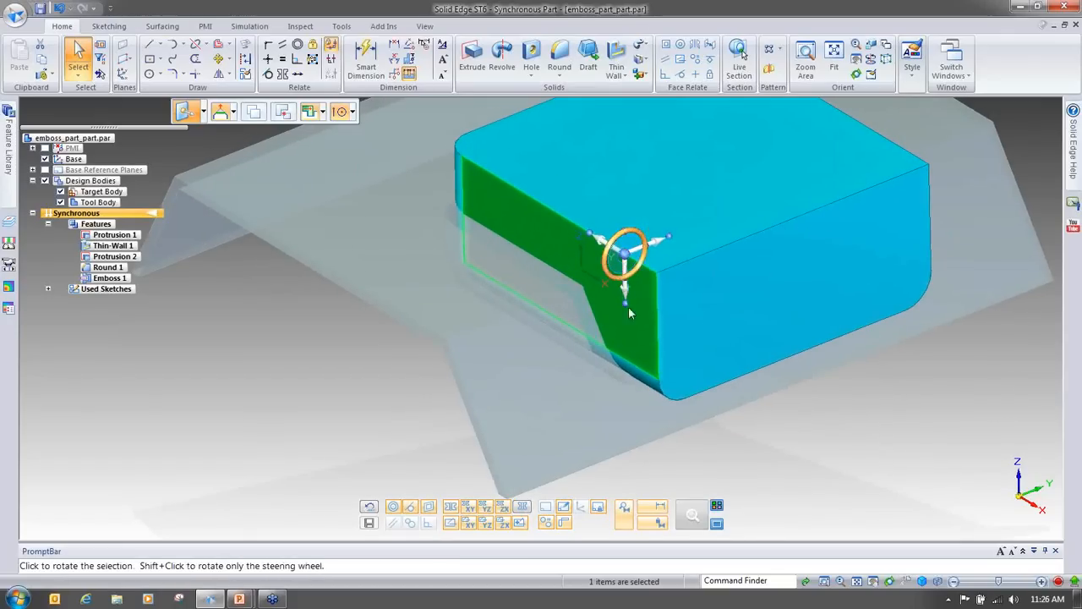
click(622, 277)
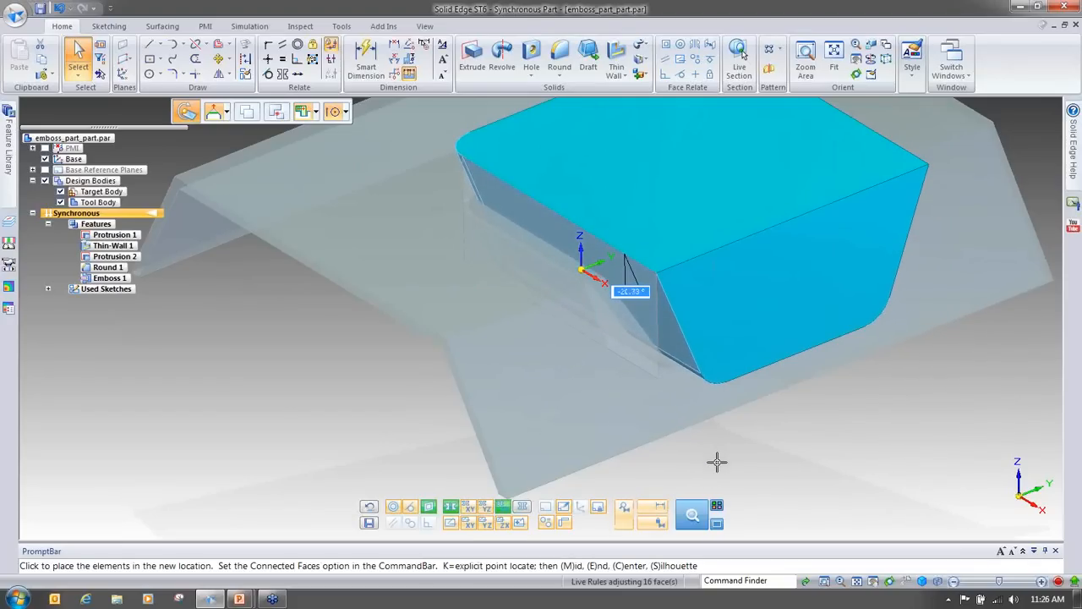
scroll(677, 458, down, 2)
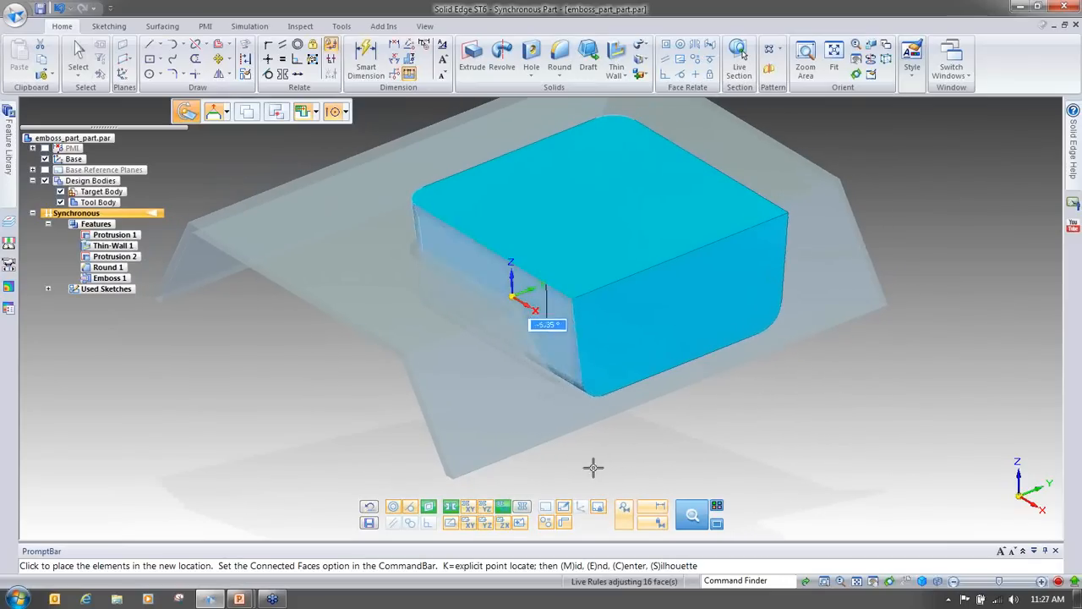
text(2)
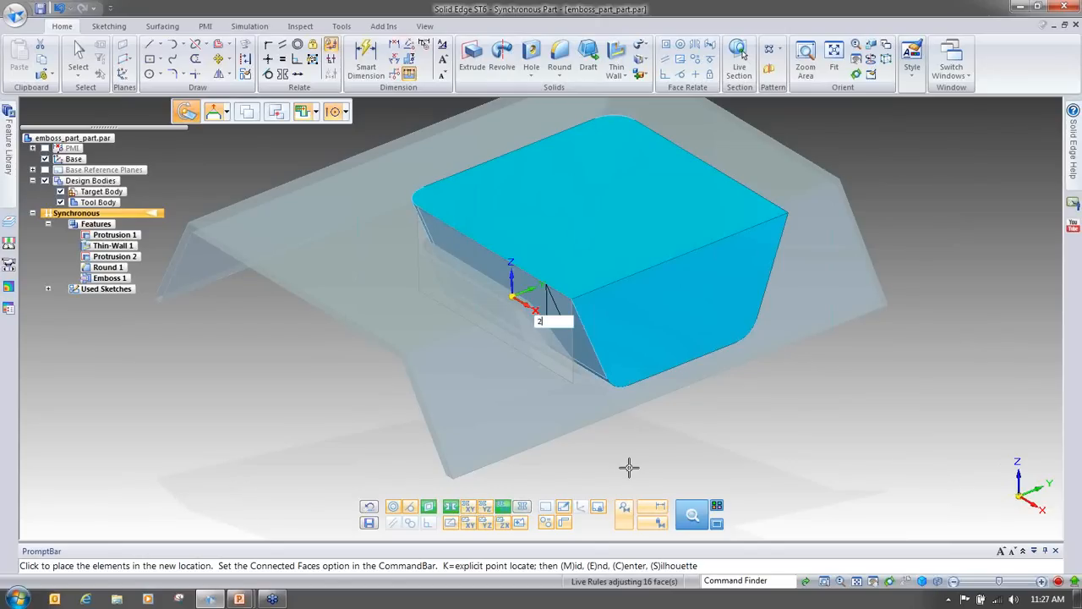
text(0)
key(Return)
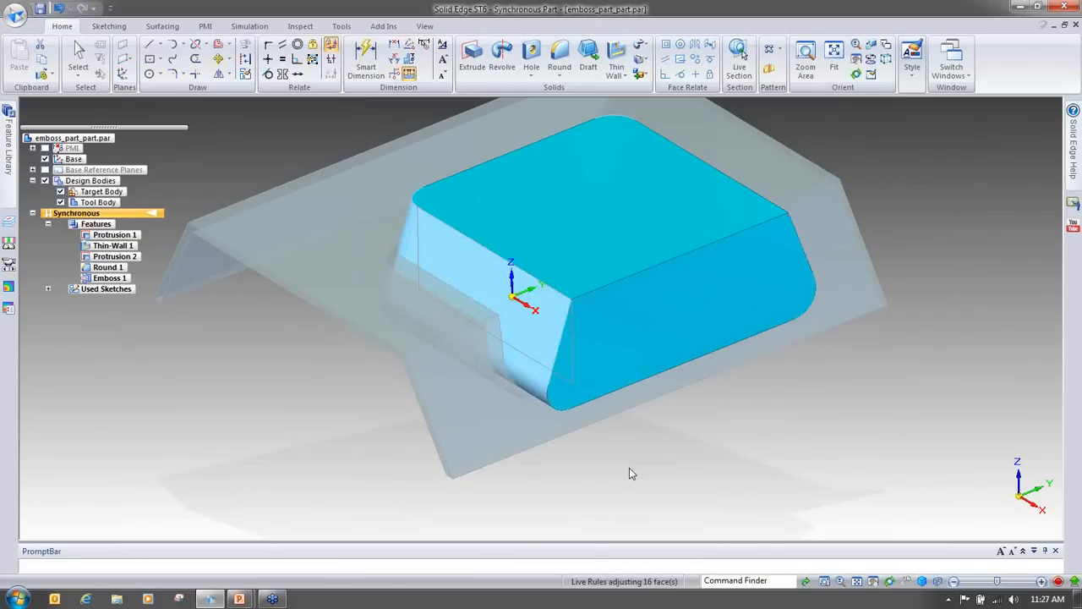
Step: Rotate another side face of the tool body about 36° with the steering wheel
middle_drag(652, 483, 389, 322)
click(389, 321)
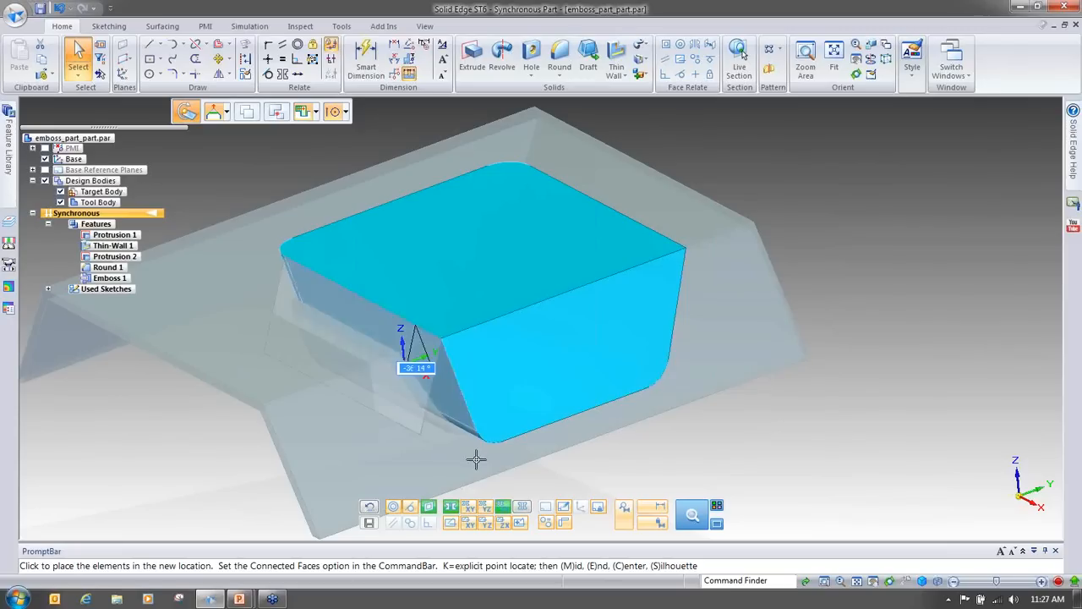
click(512, 486)
Step: Activate the target body and orbit around it to review the updated emboss
click(866, 380)
scroll(868, 383, down, 3)
middle_drag(868, 384, 2, 275)
right_click(100, 192)
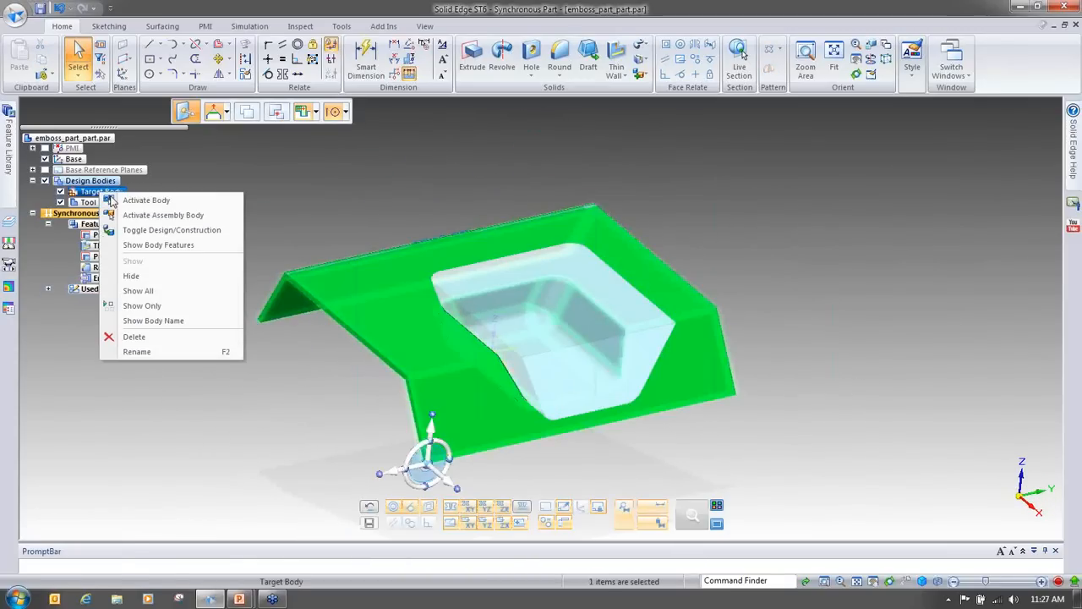
click(149, 201)
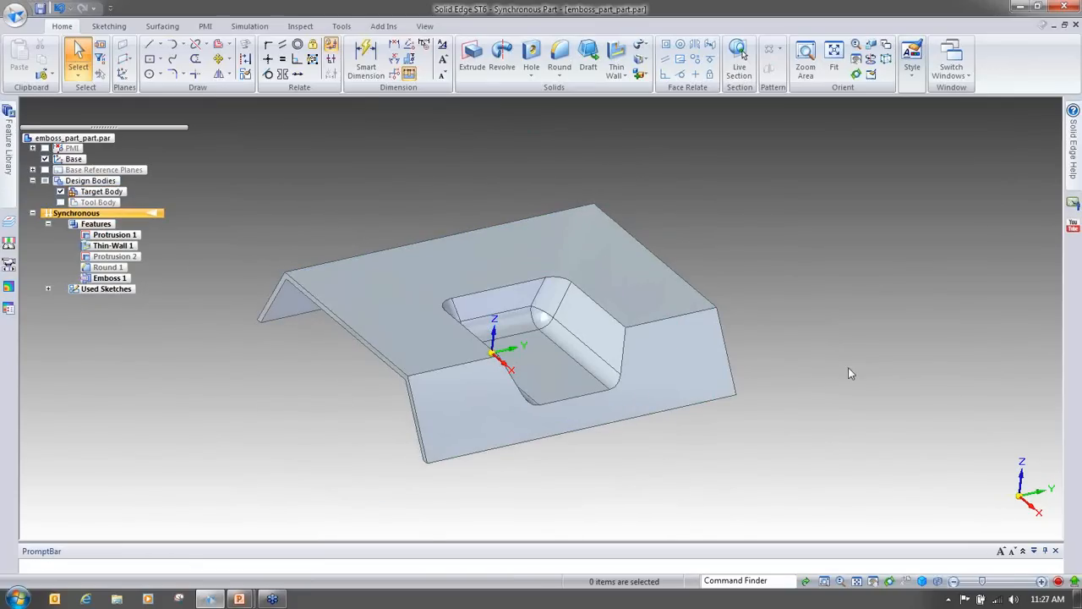
middle_drag(597, 292, 901, 398)
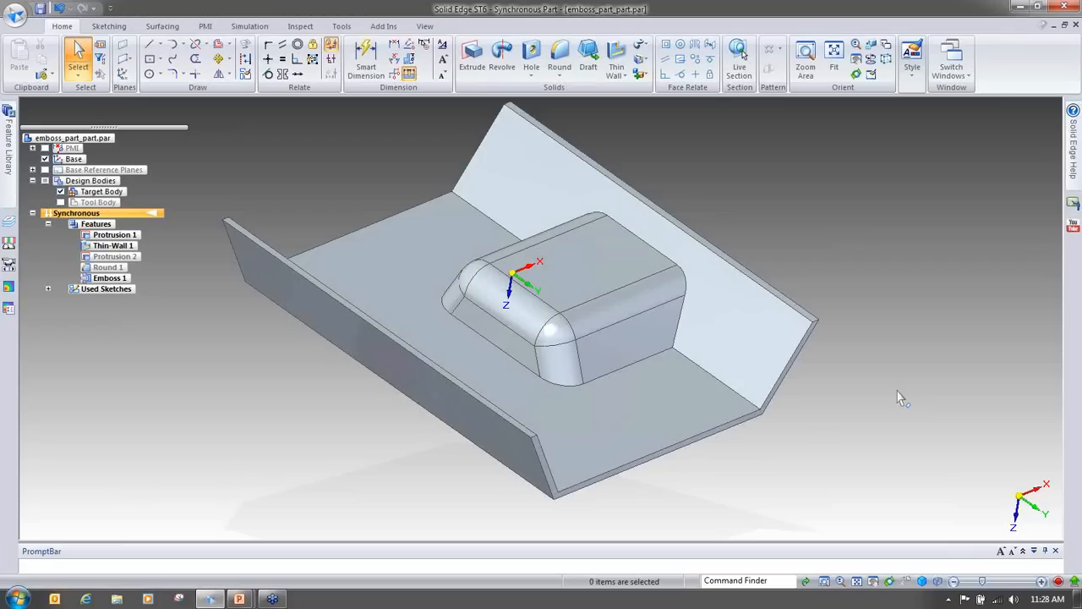
key(ctrl+i)
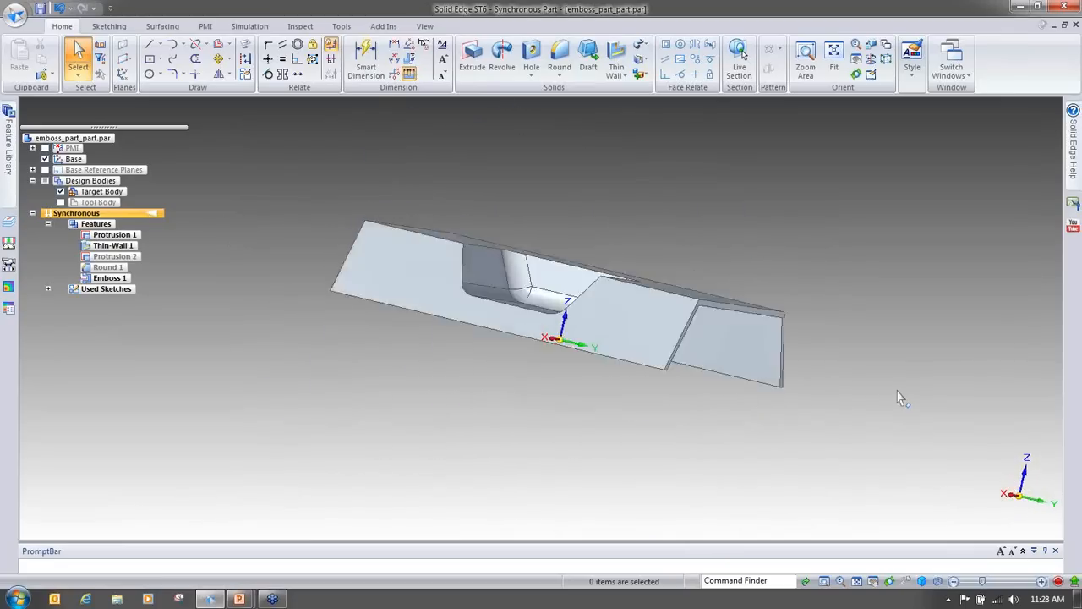
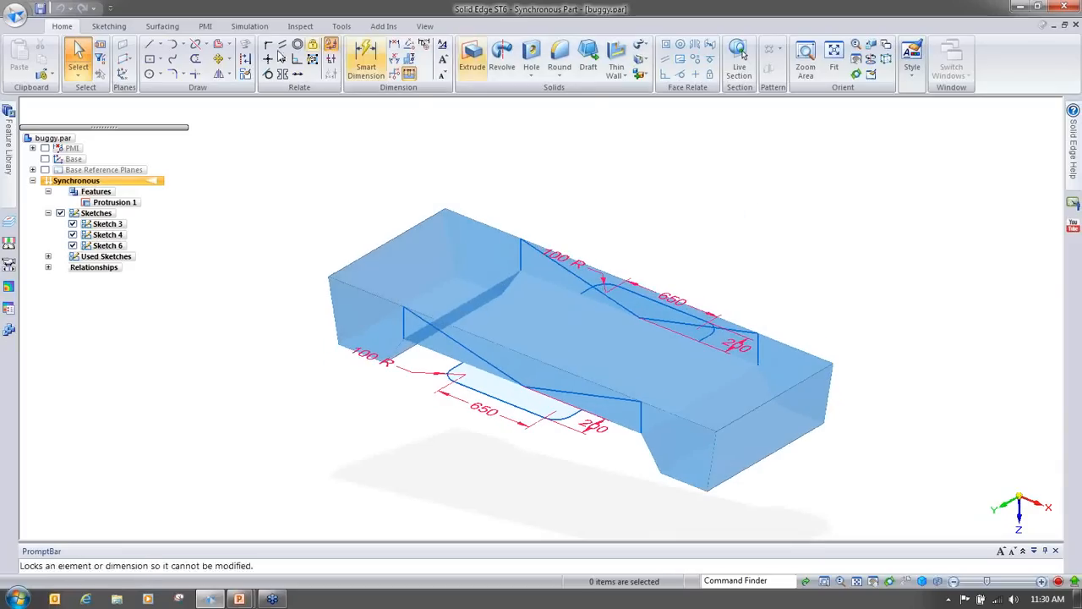
Step: Orbit around the buggy part to examine its body shape and sketches
click(342, 26)
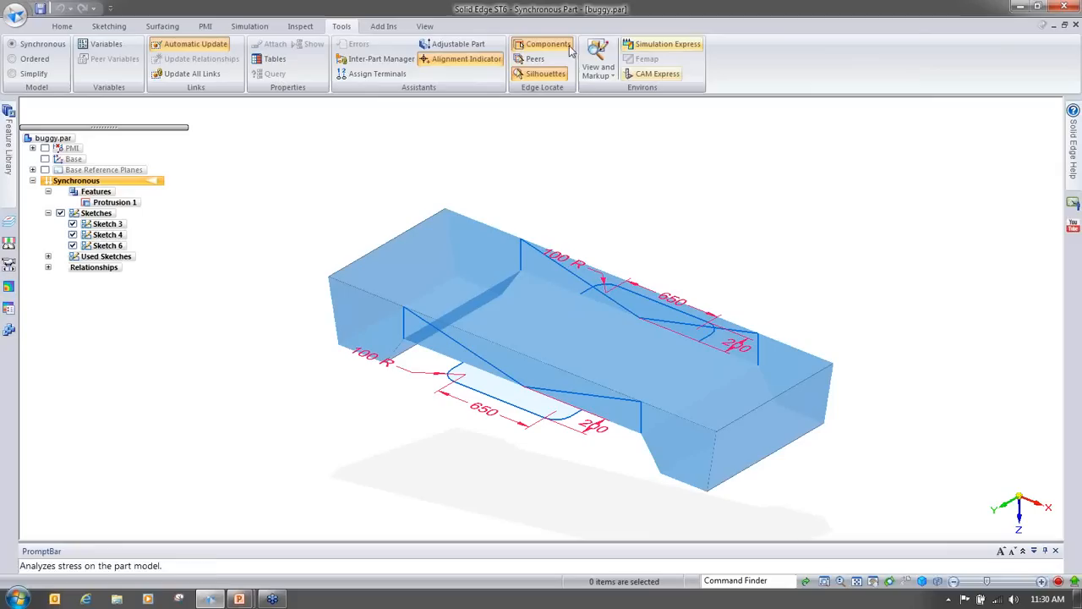
click(62, 26)
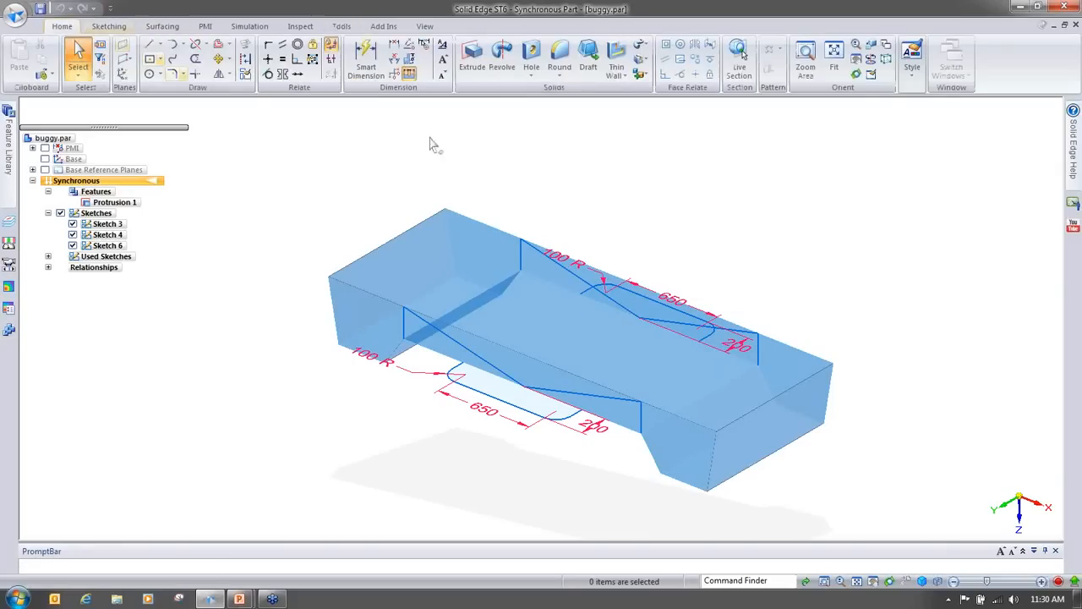
middle_drag(760, 220, 390, 323)
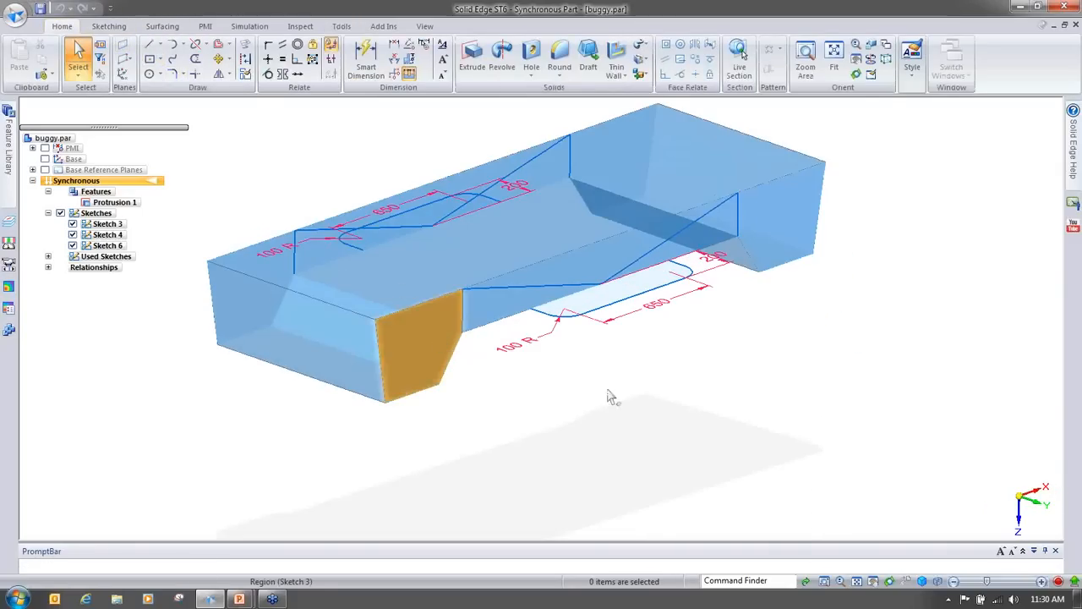
middle_drag(609, 391, 418, 375)
middle_drag(497, 400, 665, 234)
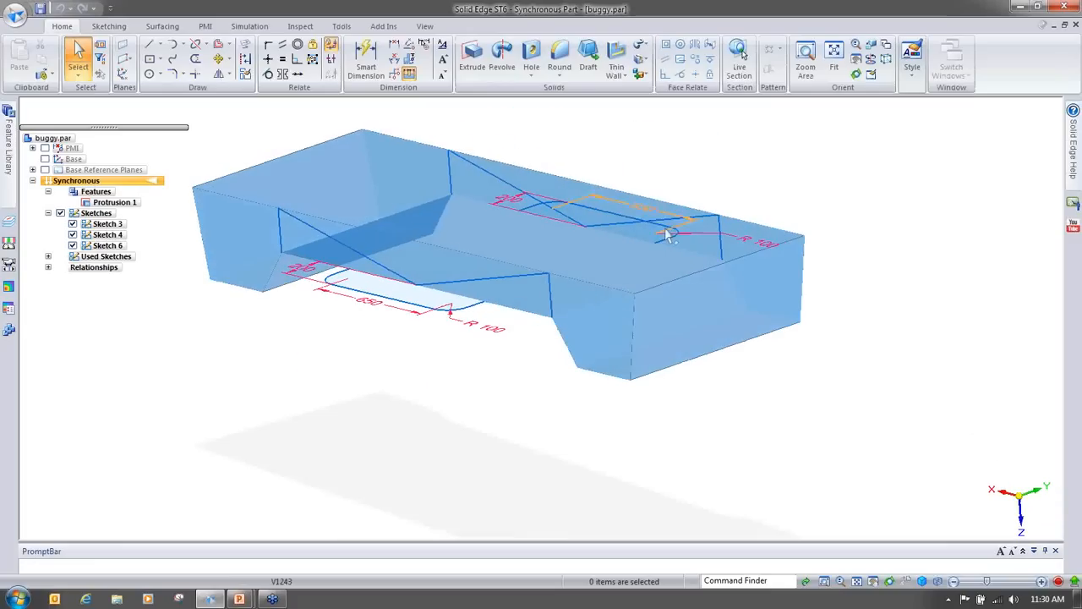
middle_drag(618, 293, 668, 253)
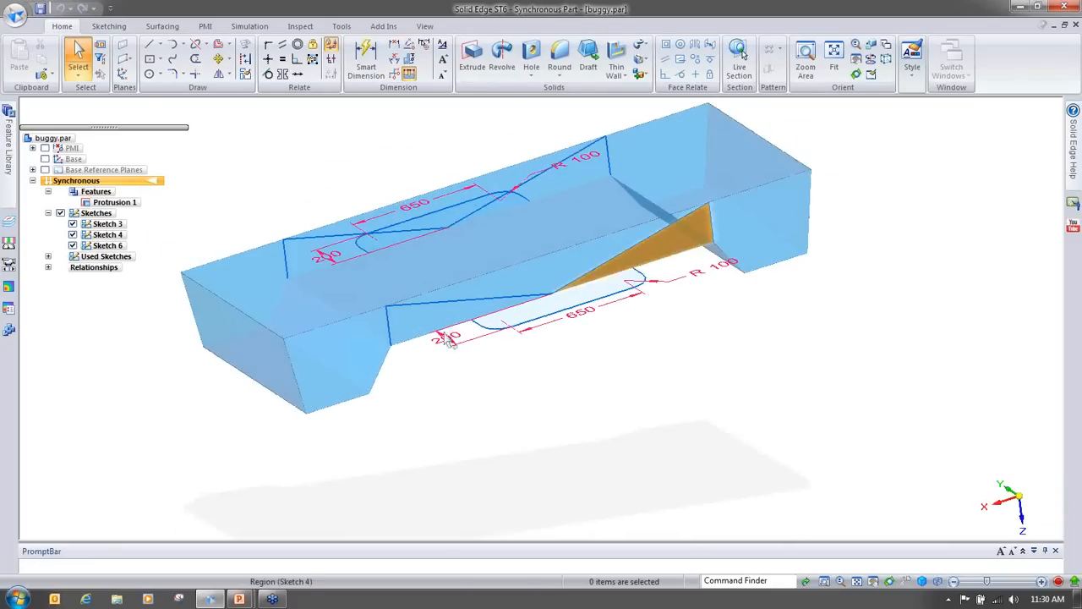
middle_drag(324, 385, 578, 483)
middle_drag(913, 449, 964, 213)
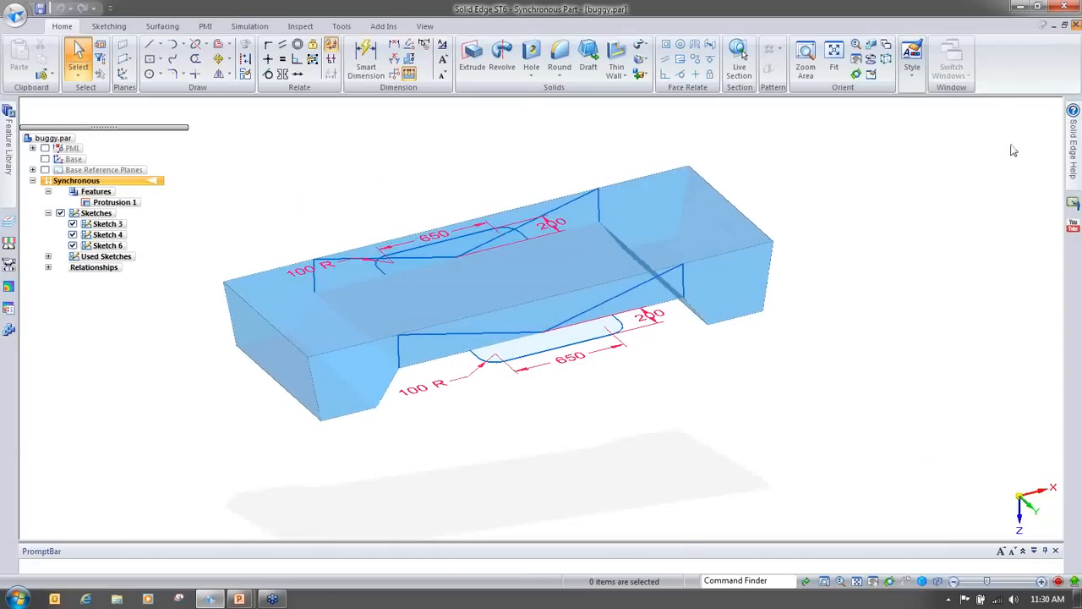
Step: Close the part and open the assembly Dune Buggy Frame ST6.asm, filtering the file list to assembly documents
click(572, 360)
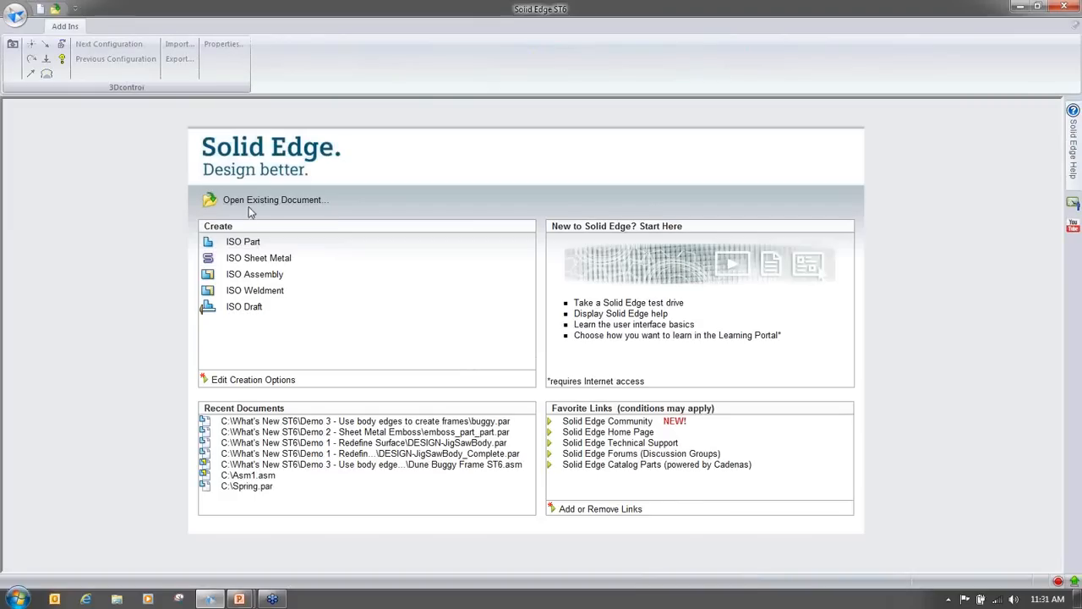
click(253, 202)
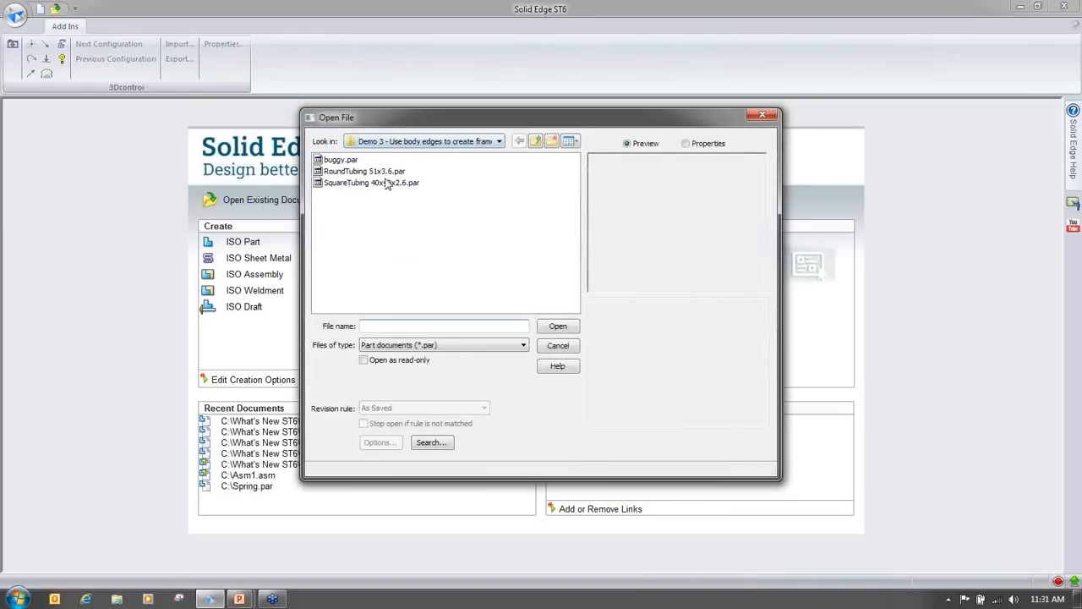
click(491, 345)
click(472, 369)
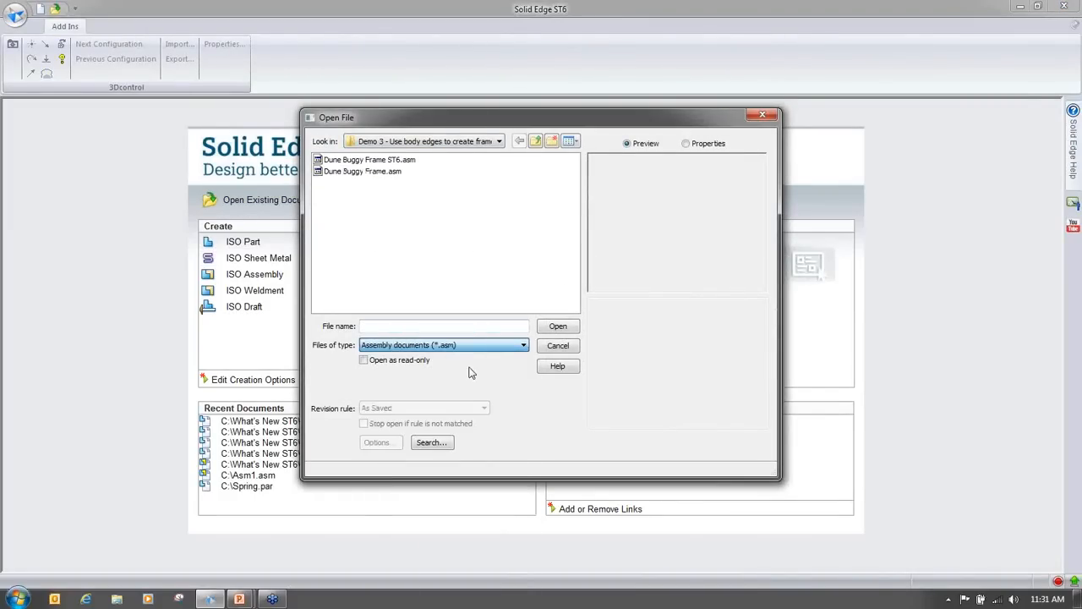
click(385, 161)
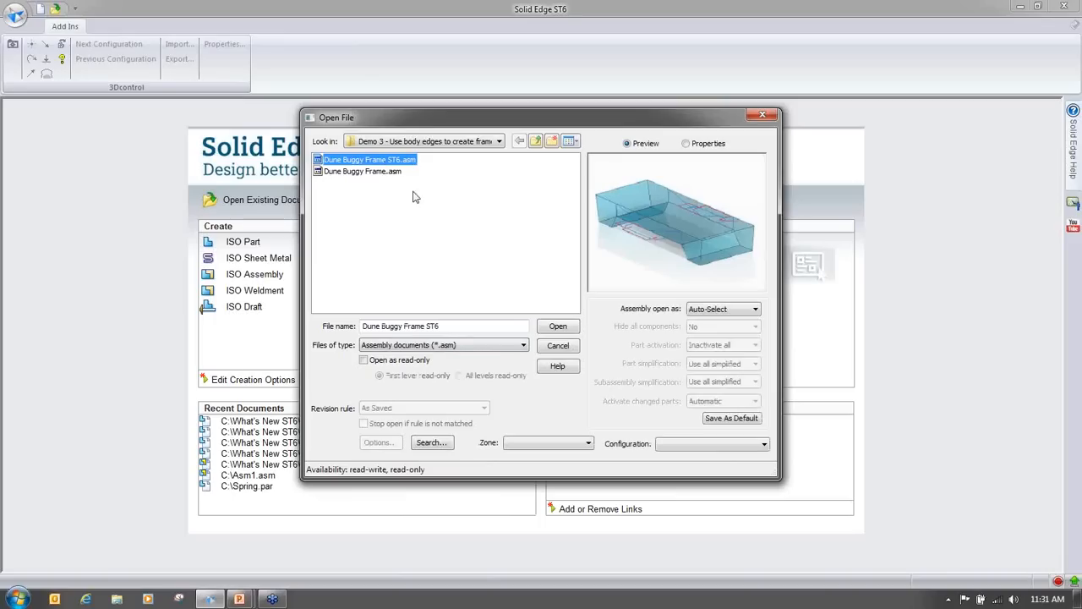
click(548, 329)
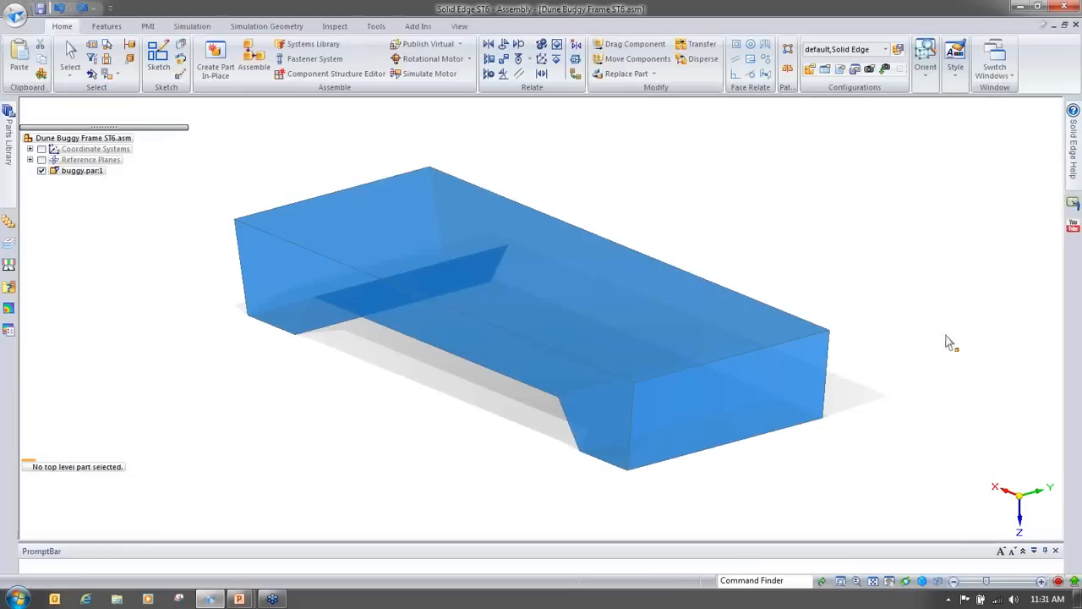
Step: Enter the Frame design environment for the assembly
mouse_move(799, 392)
middle_down()
mouse_move(938, 425)
mouse_move(925, 428)
mouse_move(928, 321)
middle_up()
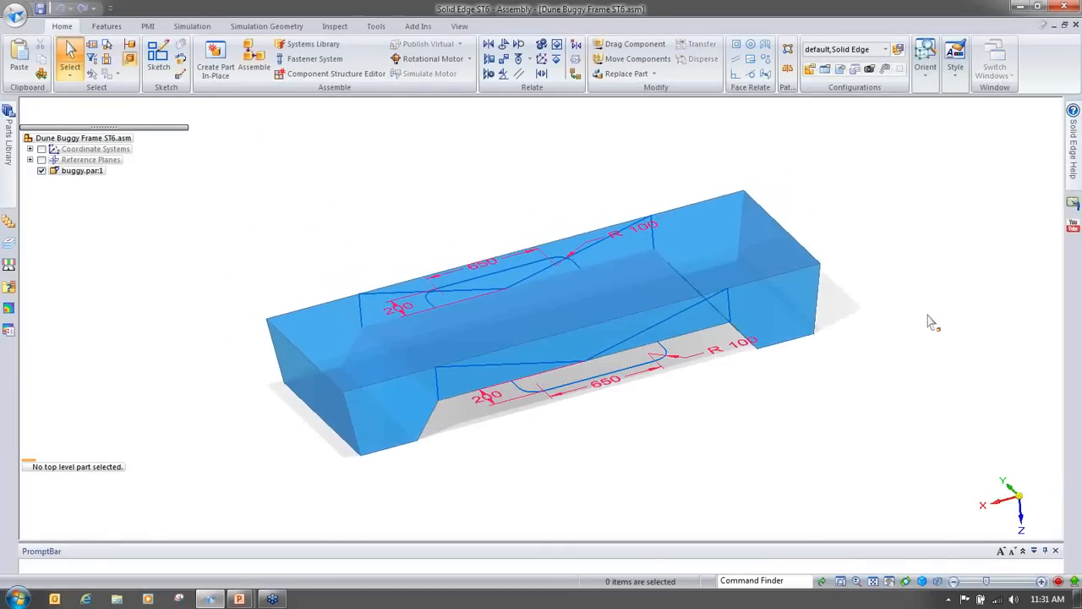
click(376, 26)
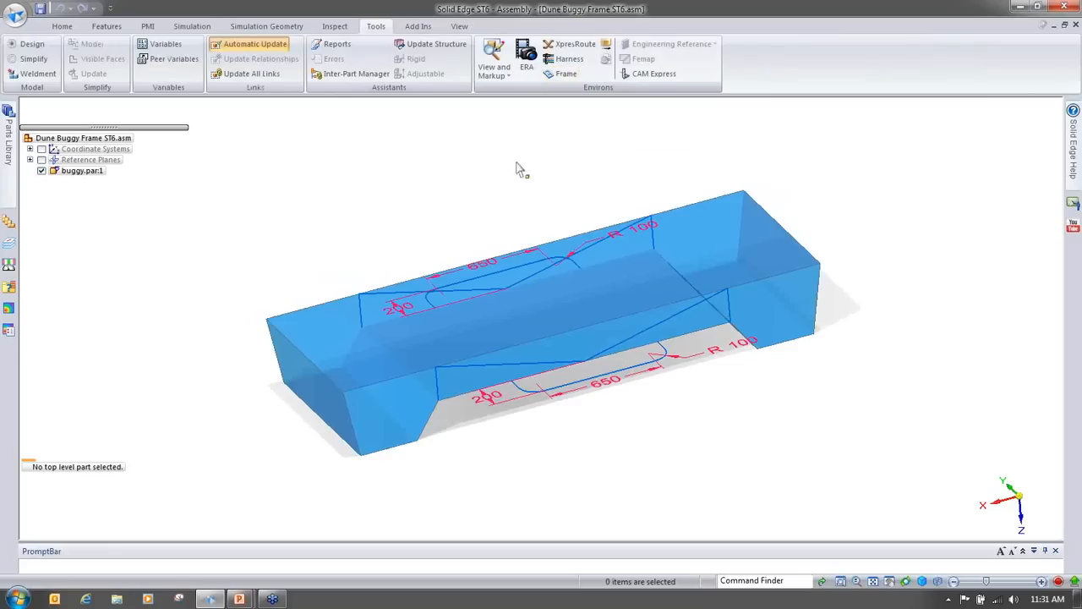
mouse_move(68, 174)
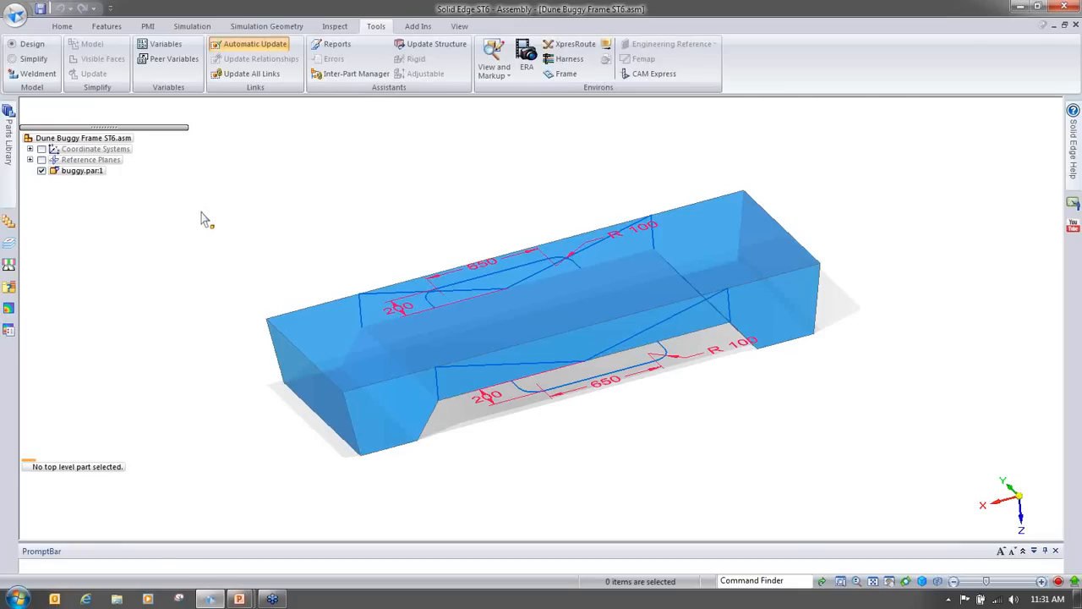
click(559, 74)
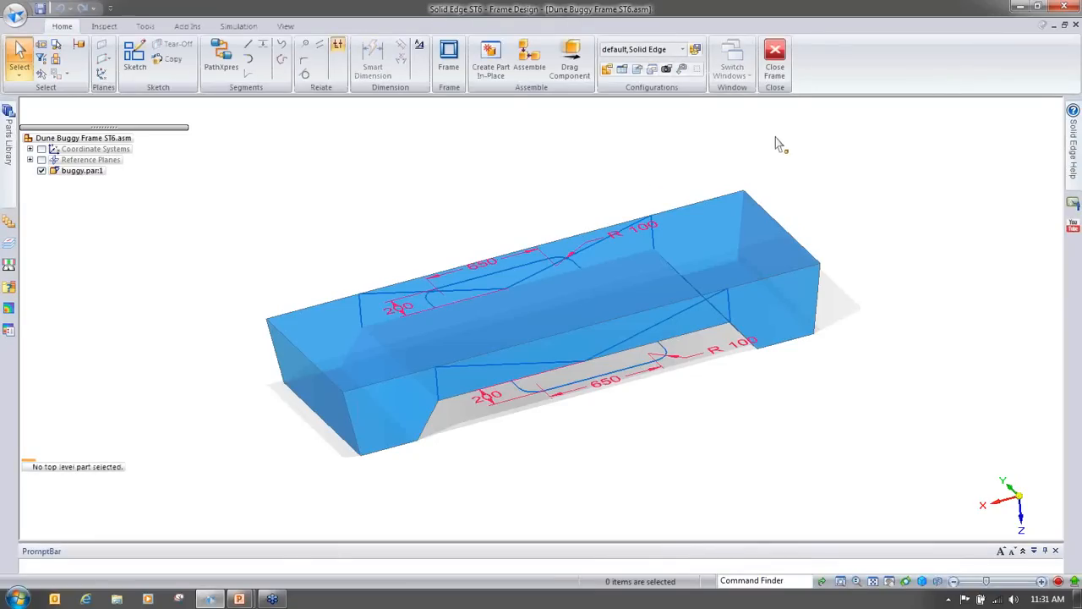
Step: Start the Frame command, accept its default options, and choose RoundTubing 51x3.6.par as the frame component
middle_drag(864, 460, 812, 355)
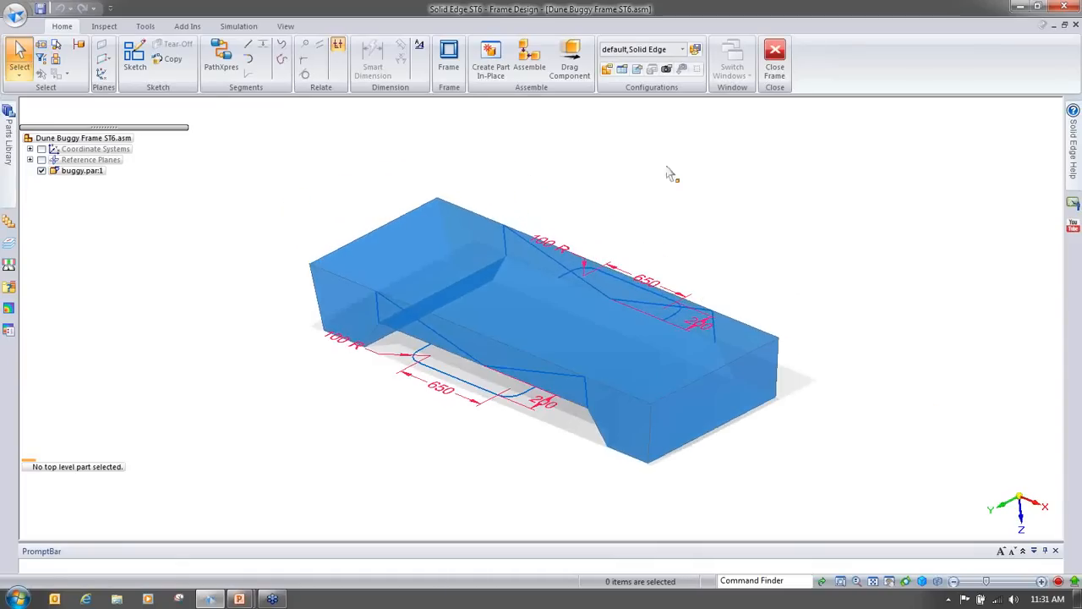
click(451, 67)
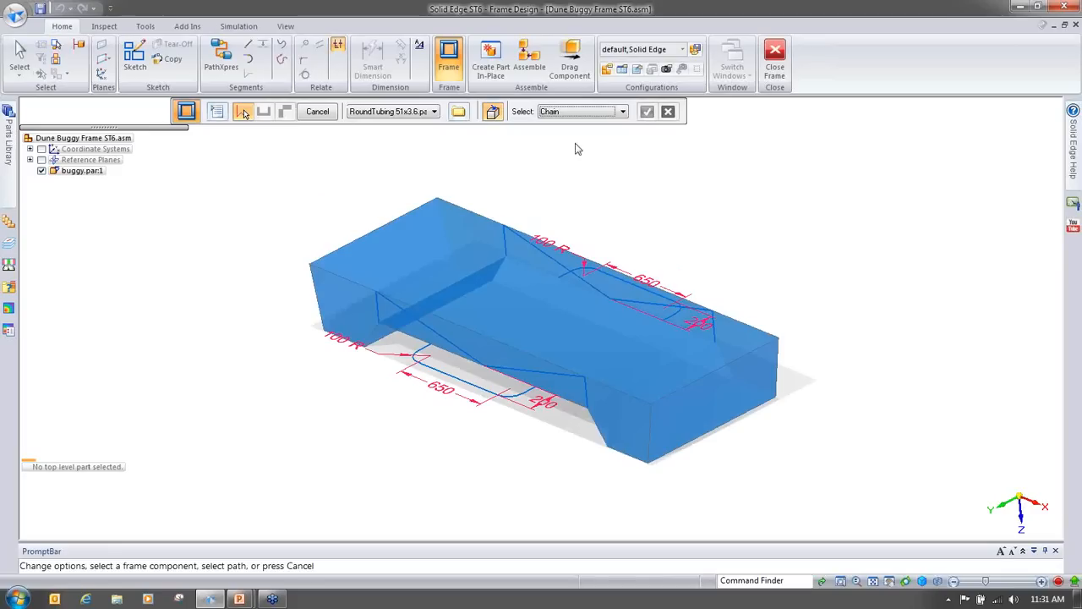
click(216, 111)
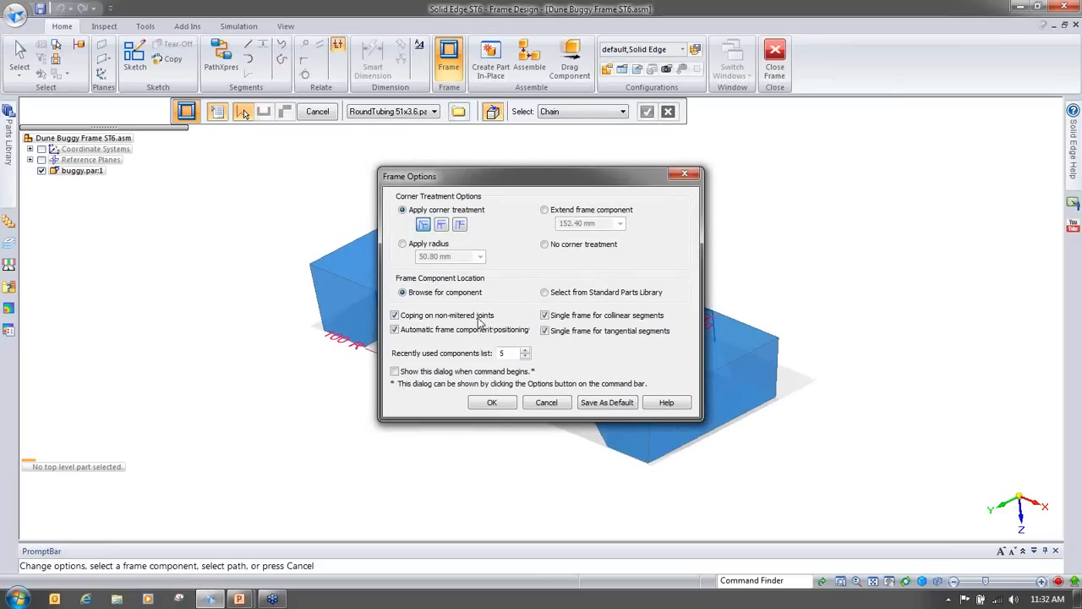
click(493, 404)
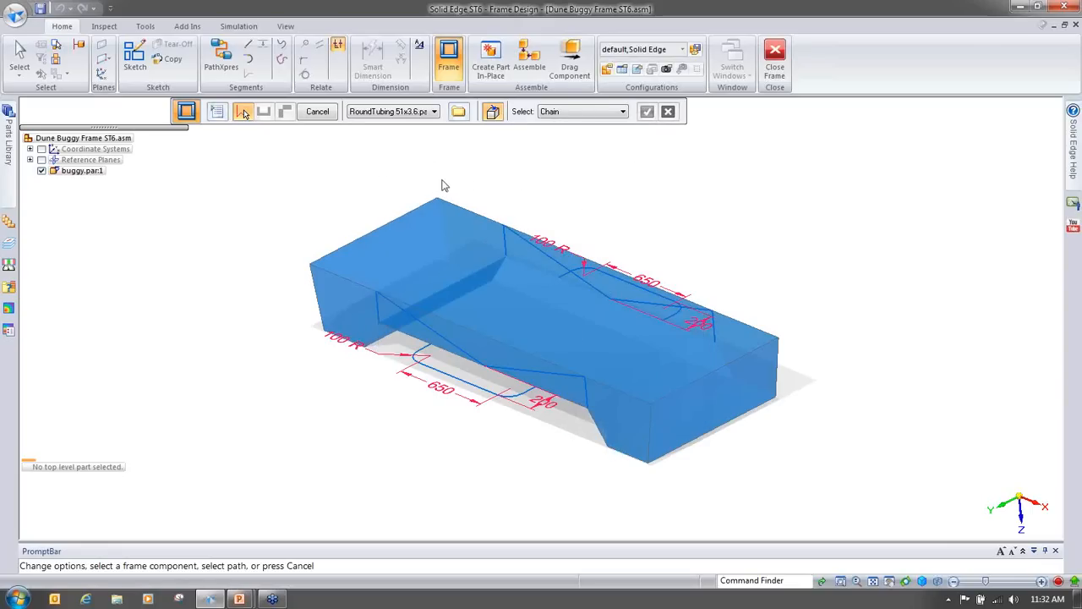
click(411, 113)
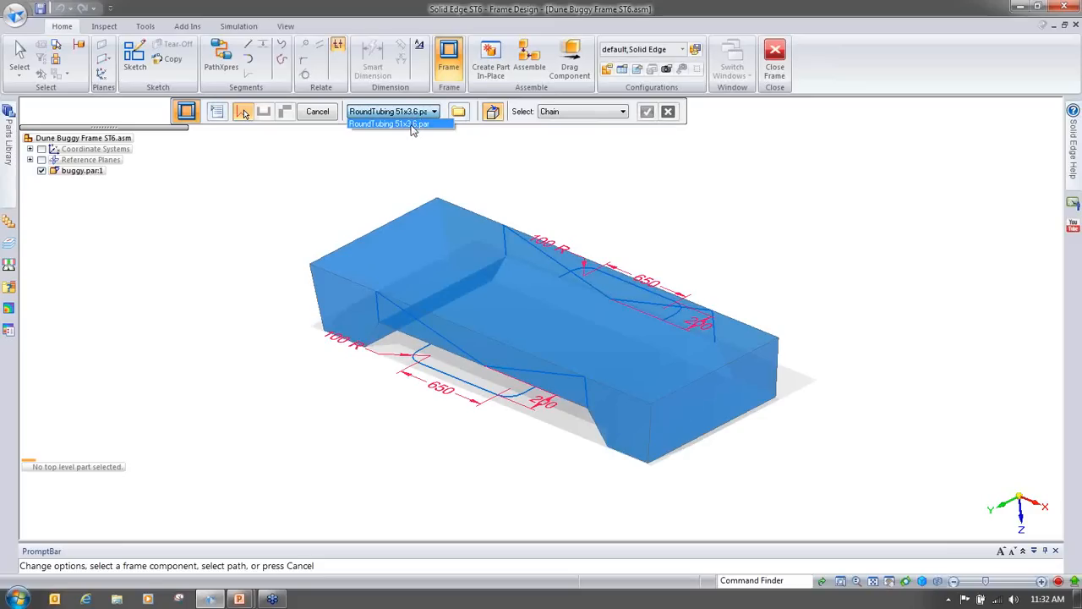
click(378, 125)
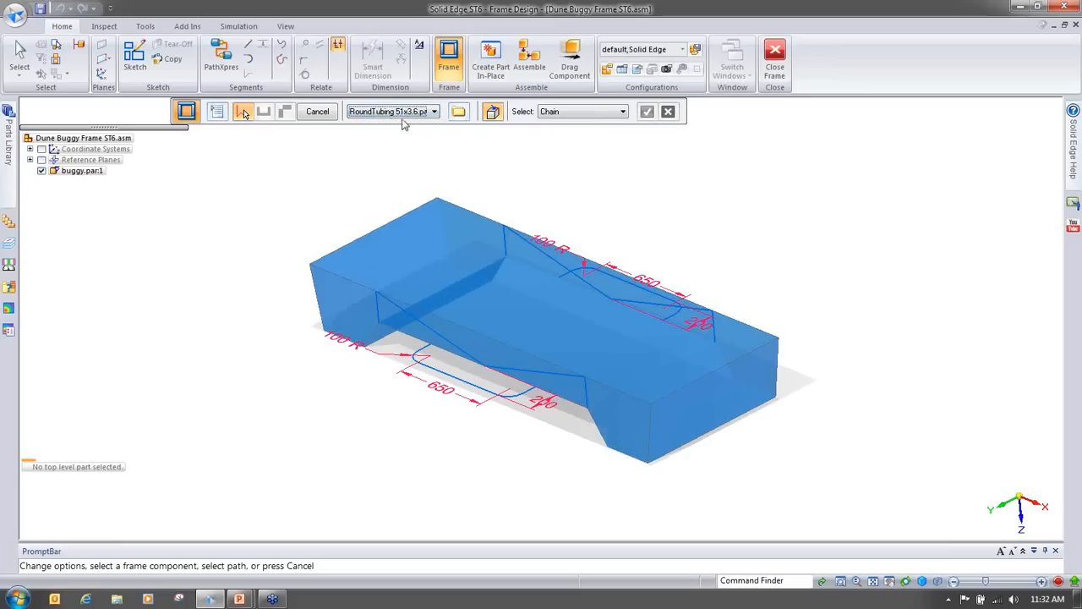
click(458, 112)
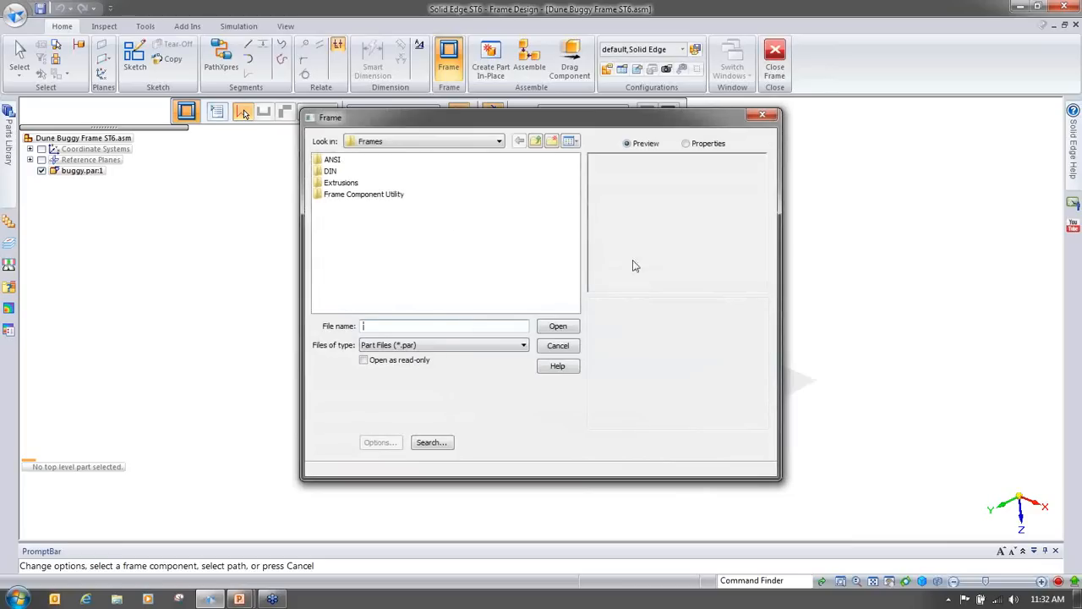
click(378, 144)
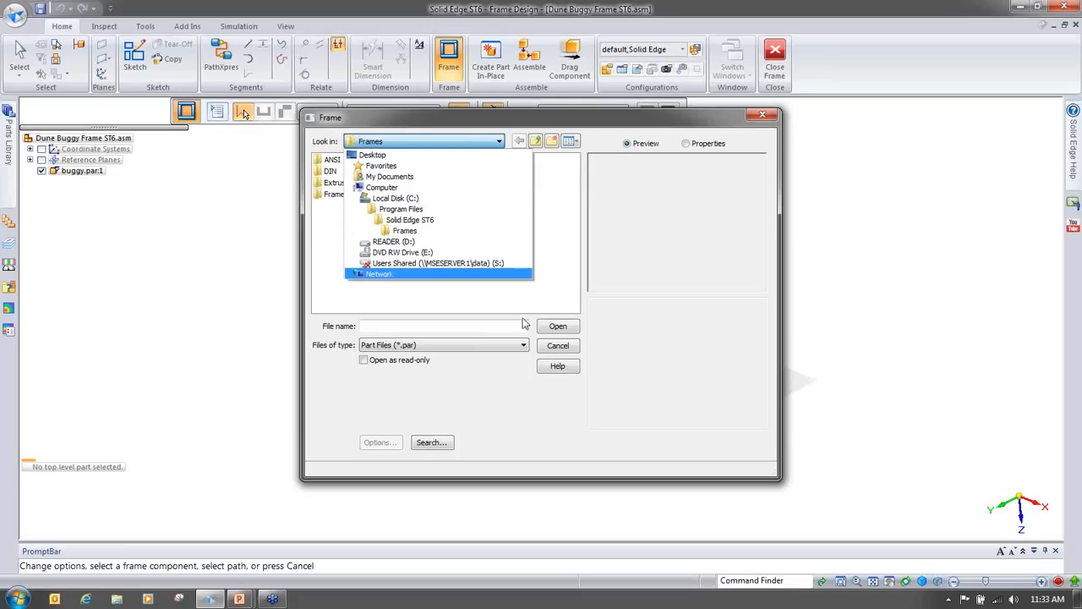
click(672, 377)
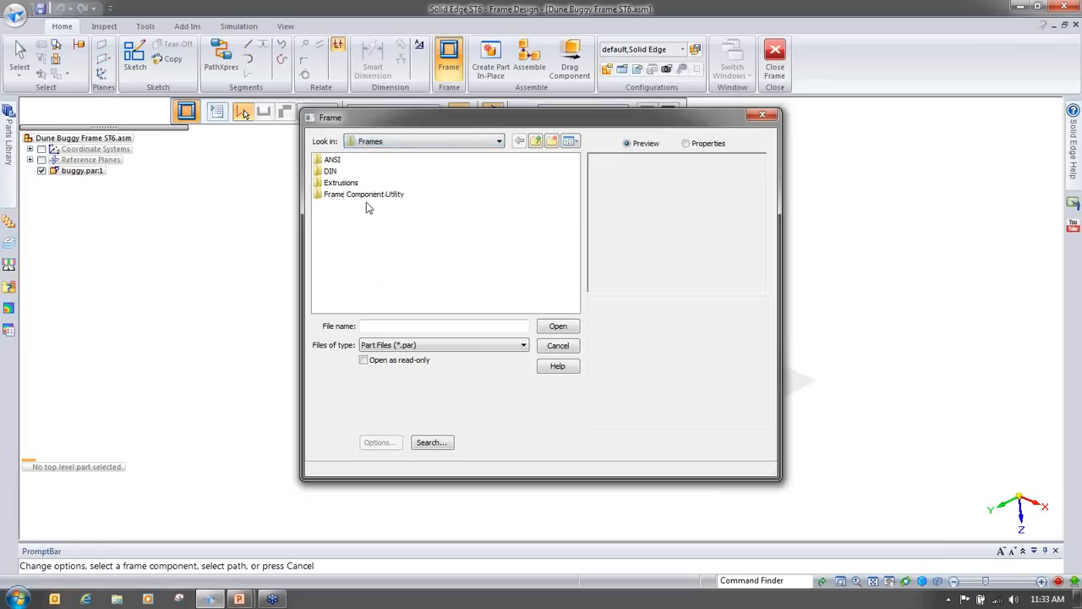
click(572, 350)
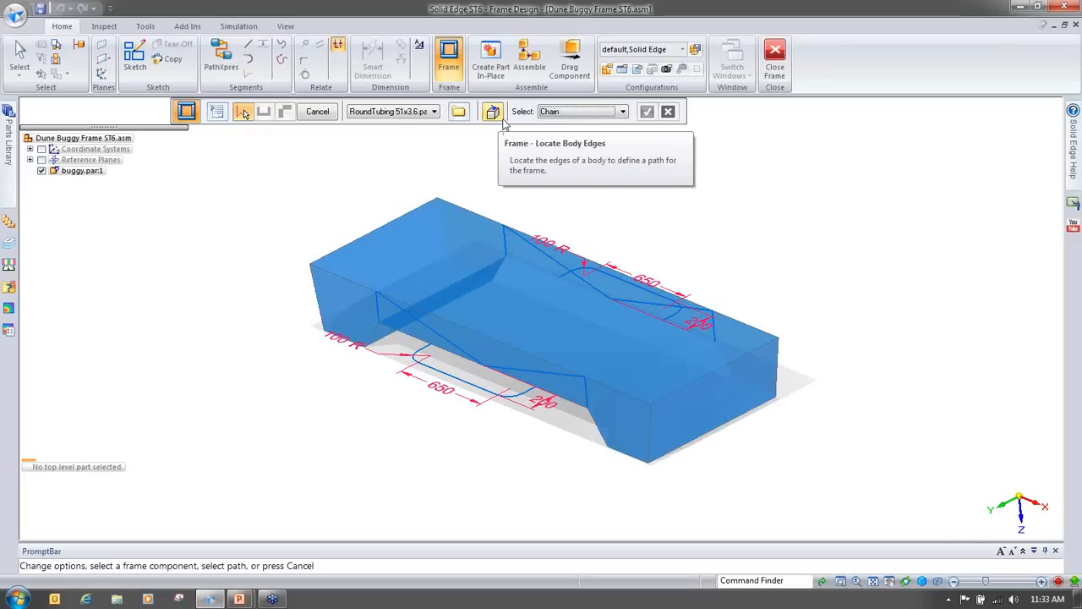
Step: Set the path selection to Body, pick the buggy body so tubing follows all its edges, and finish the frame
click(552, 115)
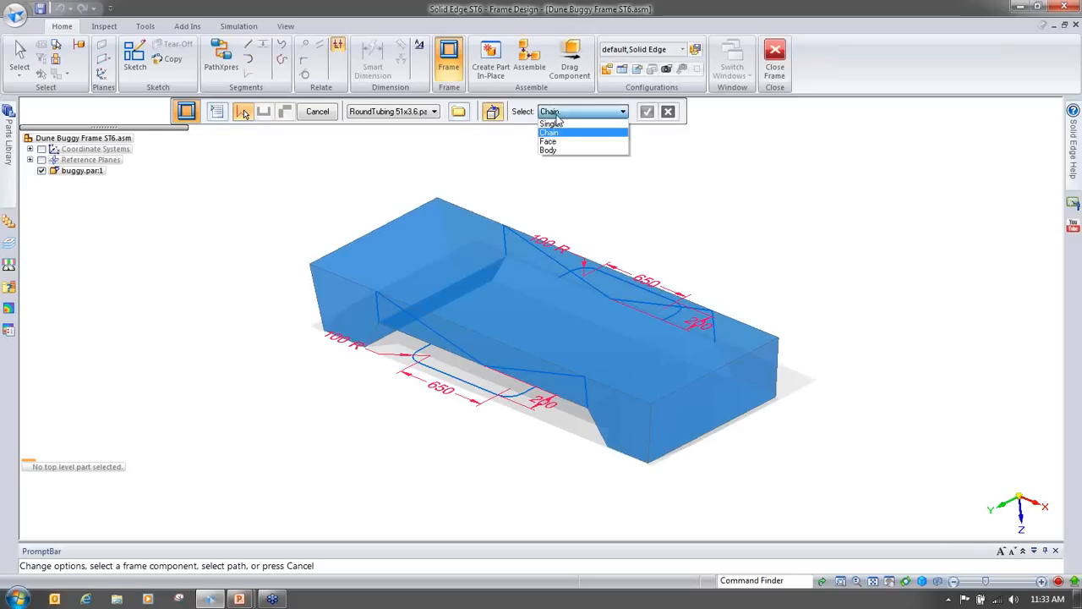
click(565, 152)
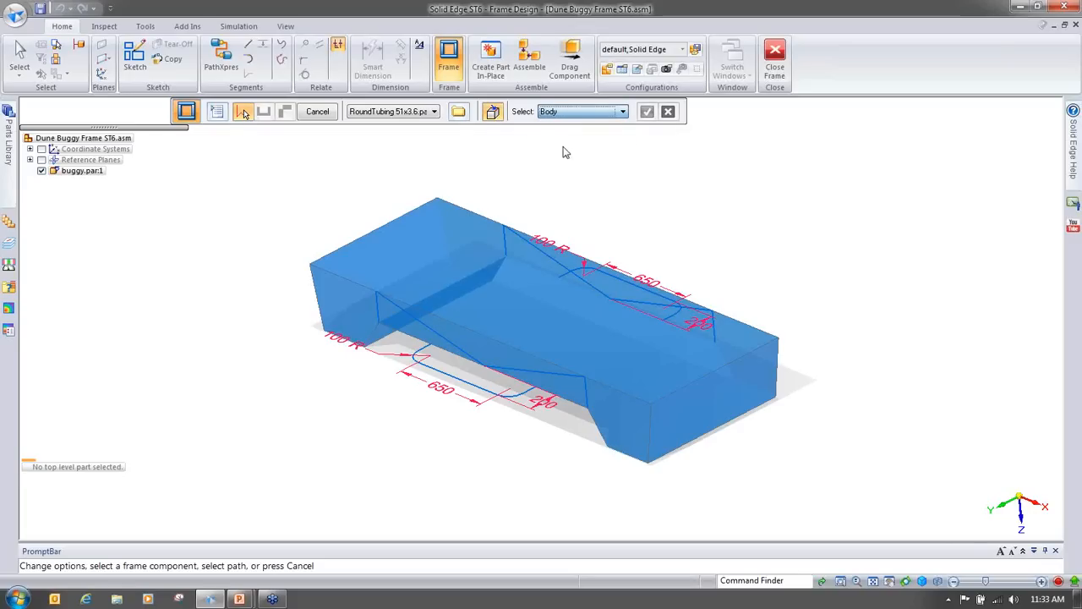
click(768, 380)
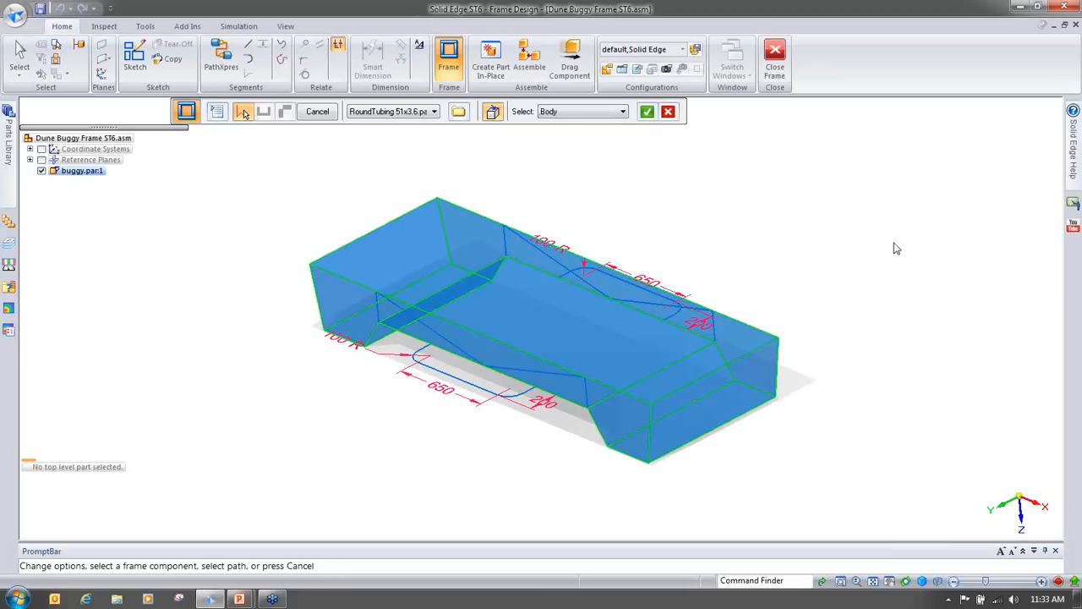
click(647, 111)
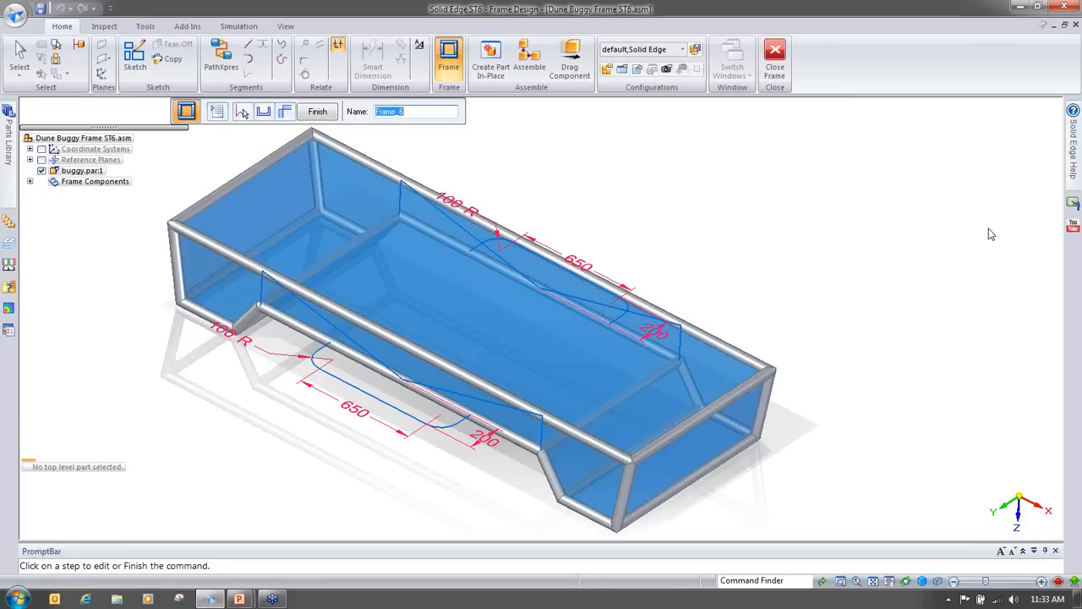
middle_drag(991, 236, 732, 544)
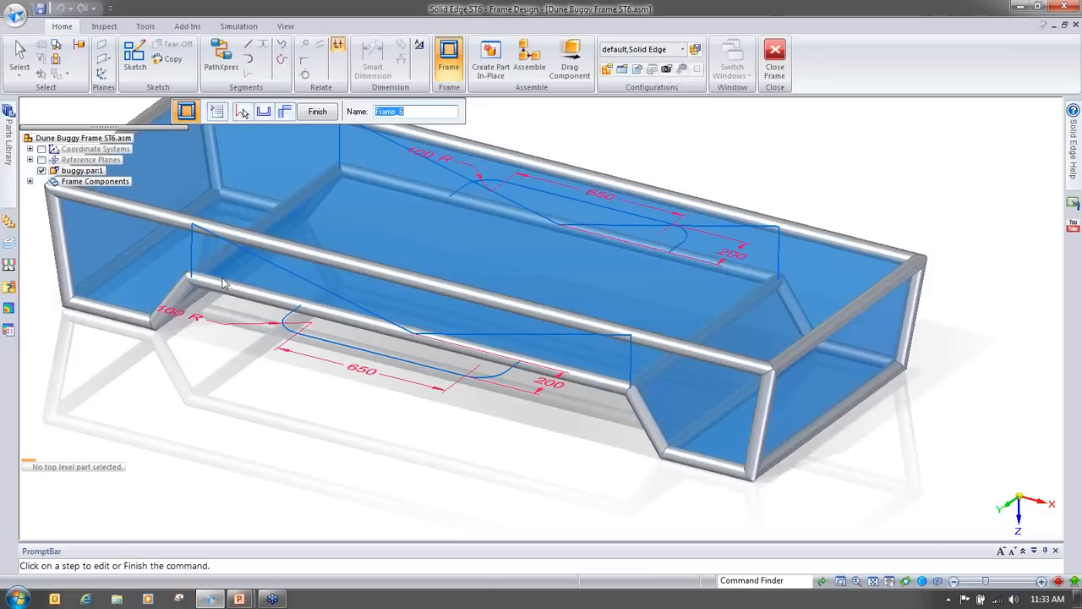
mouse_move(611, 462)
middle_down()
mouse_move(805, 307)
mouse_move(624, 398)
mouse_move(757, 295)
mouse_move(722, 235)
middle_up()
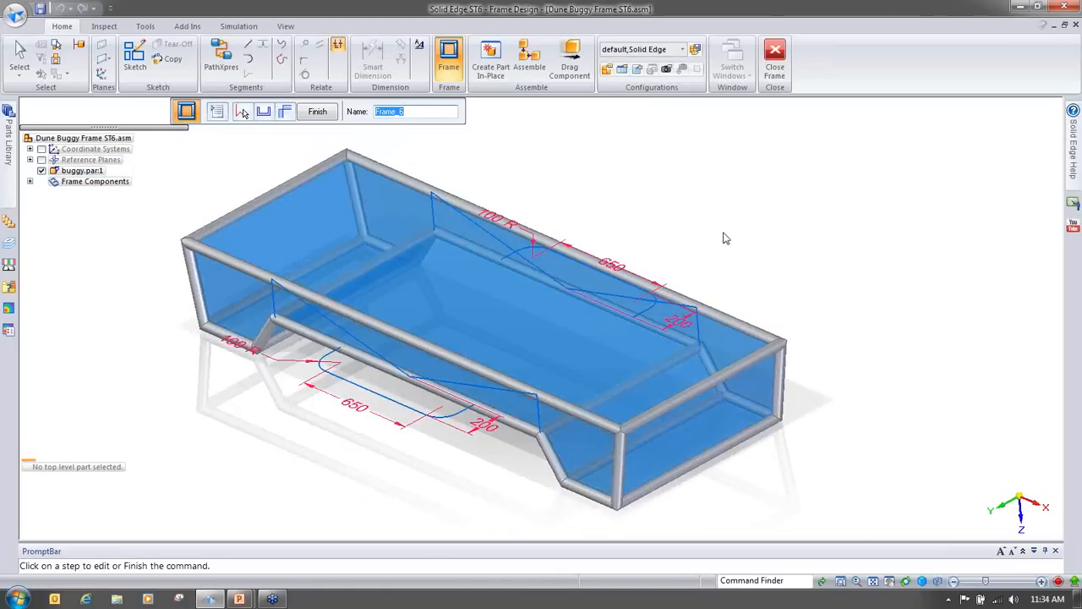
click(317, 111)
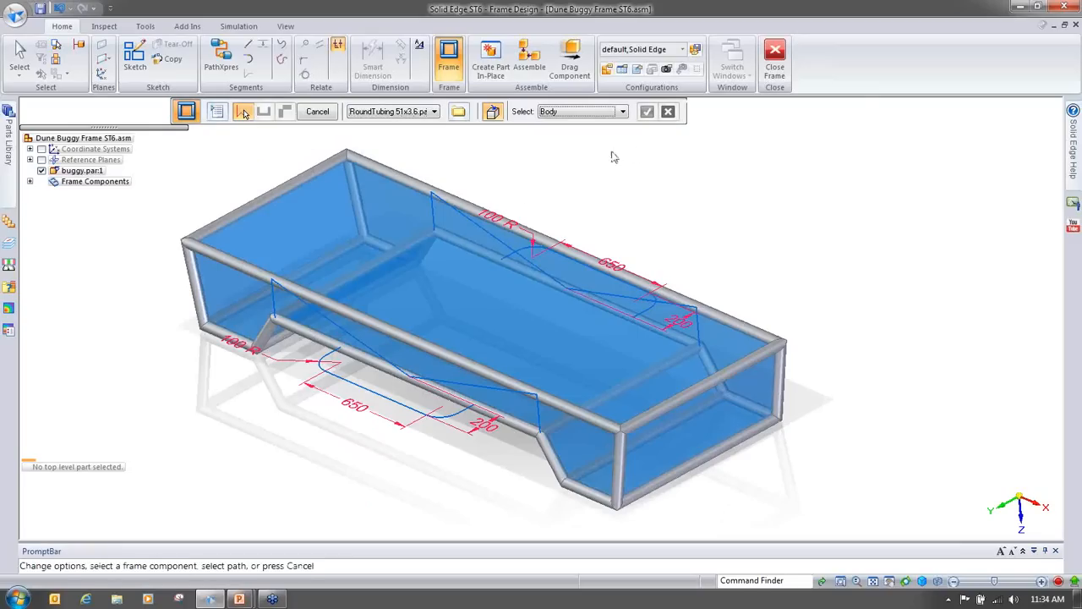
Step: Switch the path selection to Single, pick the two vertical sketch edges on the body's sides, and accept them, dismissing the warning
scroll(422, 282, up, 2)
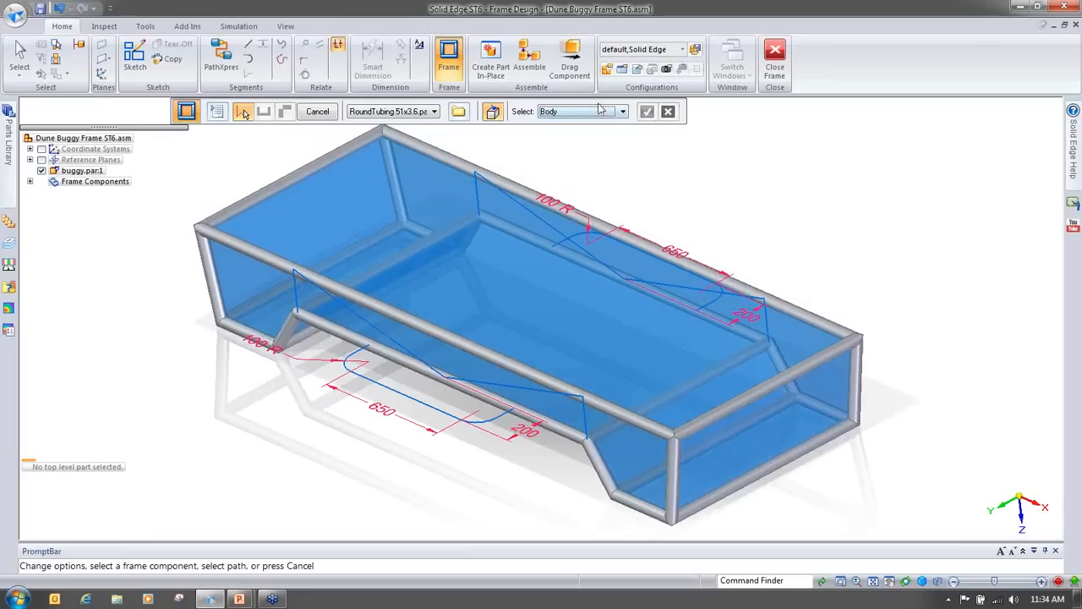
click(592, 112)
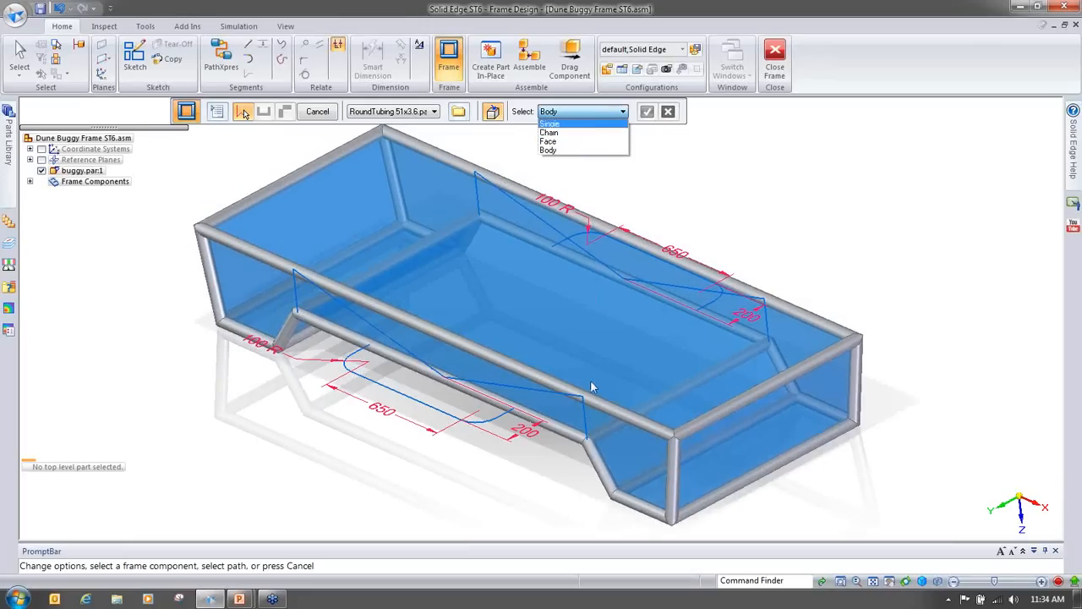
click(549, 124)
scroll(591, 383, up, 1)
click(599, 333)
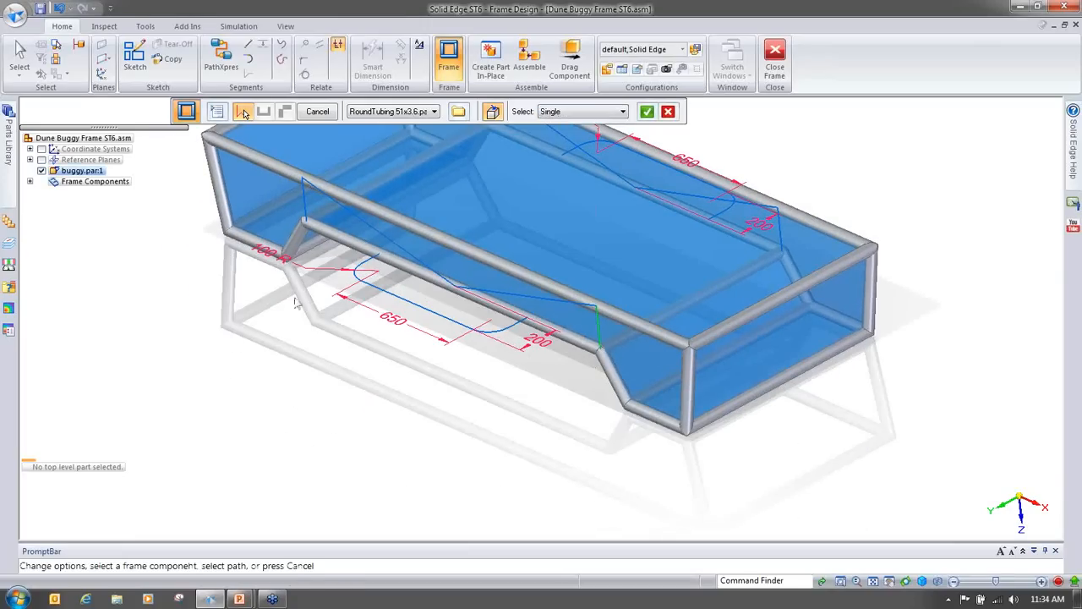
click(305, 203)
mouse_move(836, 386)
middle_down()
mouse_move(916, 406)
mouse_move(897, 414)
middle_up()
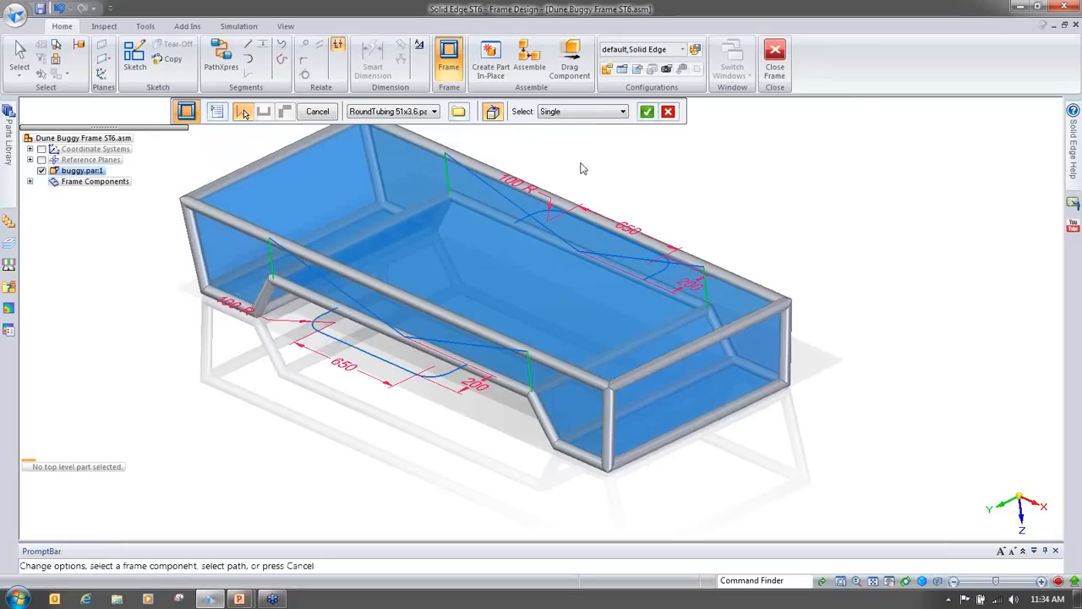
click(647, 110)
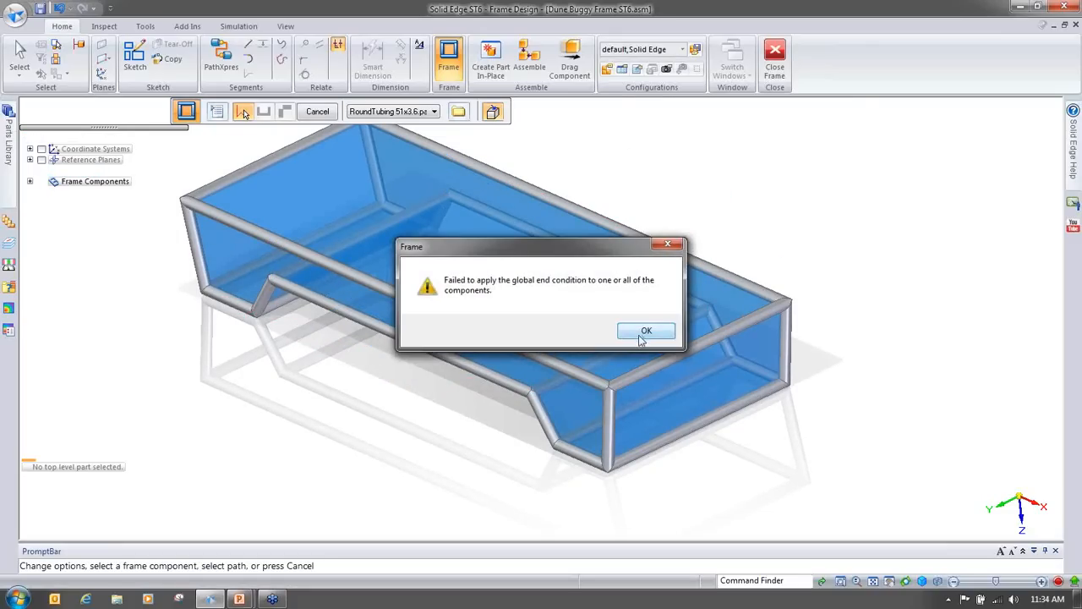
click(644, 332)
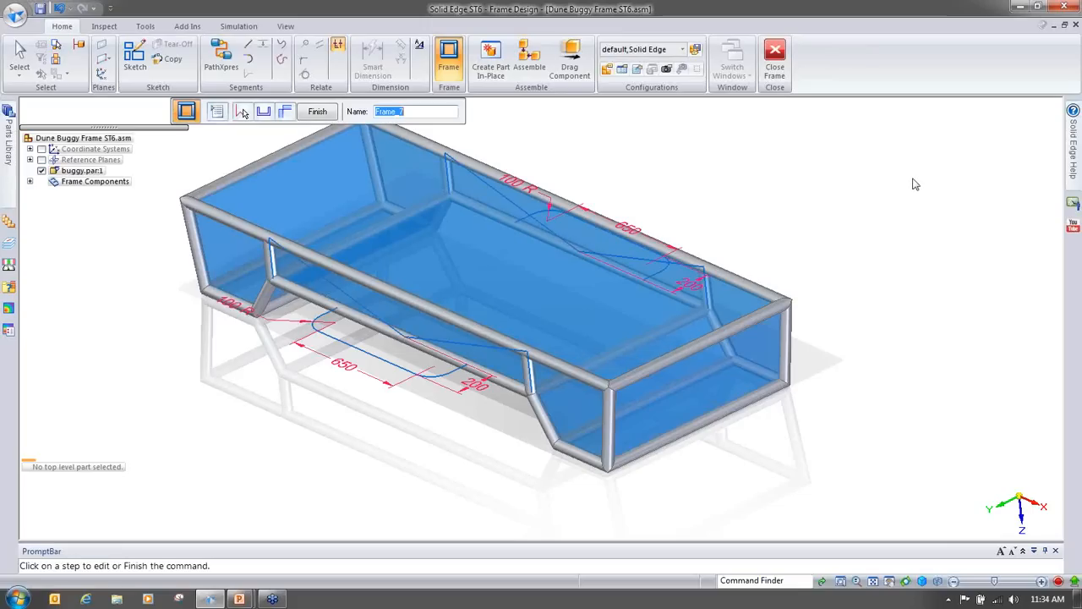
Step: Finish the frame of vertical tubes
mouse_move(527, 363)
middle_down()
mouse_move(546, 370)
mouse_move(577, 194)
mouse_move(596, 275)
middle_up()
scroll(578, 194, up, 2)
scroll(675, 333, down, 2)
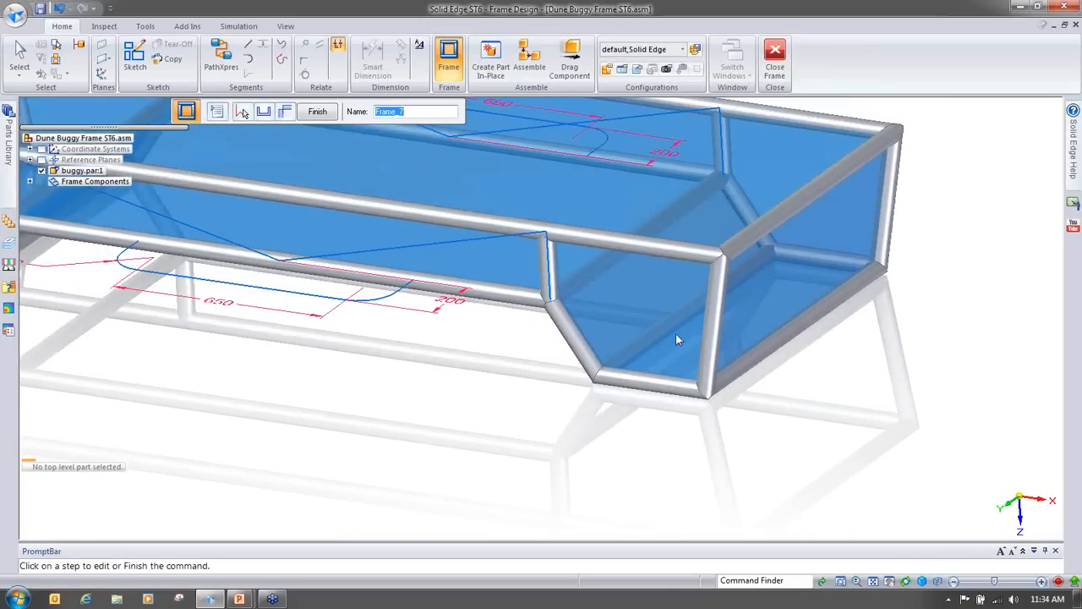
middle_drag(686, 336, 807, 162)
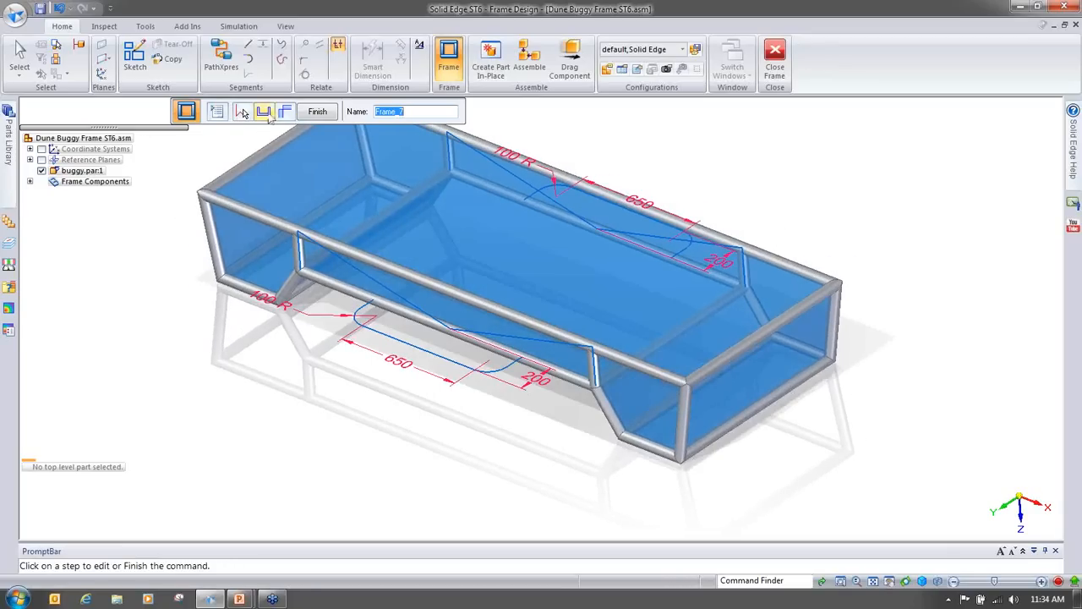
middle_drag(918, 239, 916, 242)
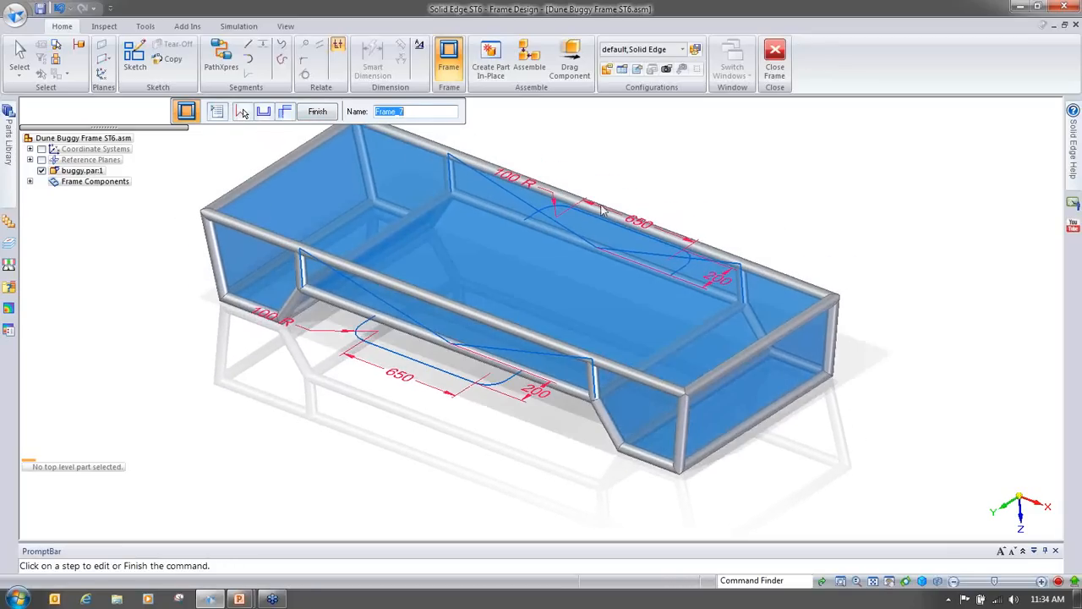
click(314, 112)
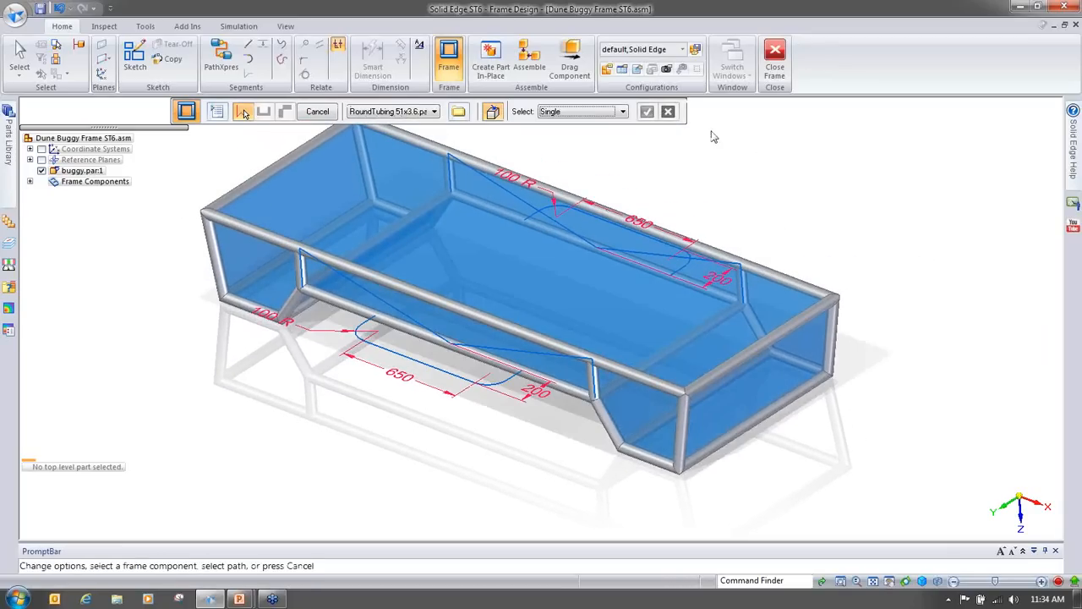
Step: Start a new frame, pick the diagonal sketch lines on both sides of the body, accept, and finish it
click(453, 347)
click(453, 347)
click(696, 267)
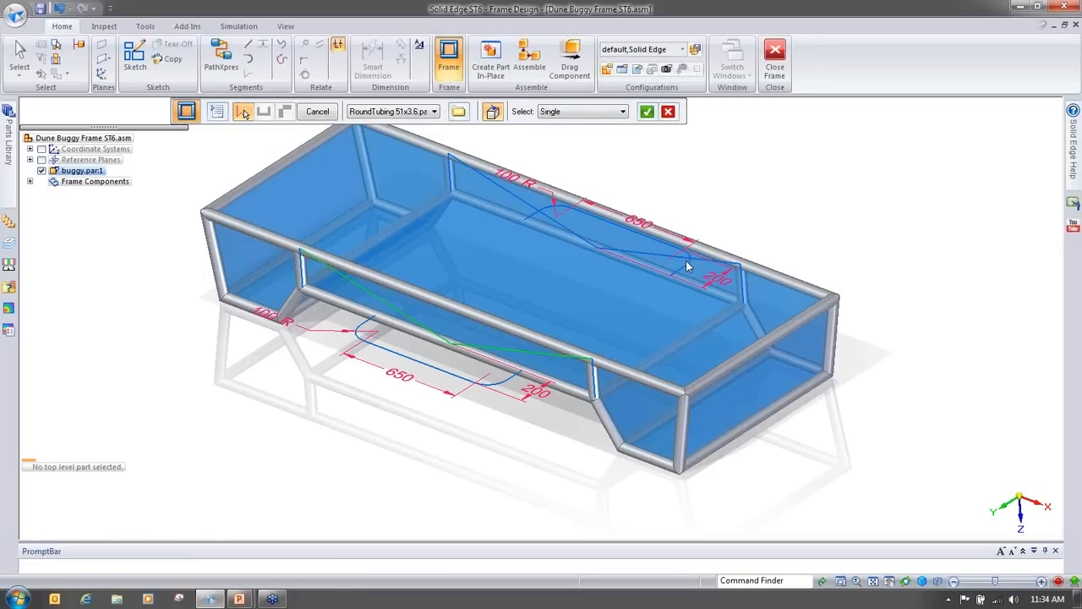
click(646, 111)
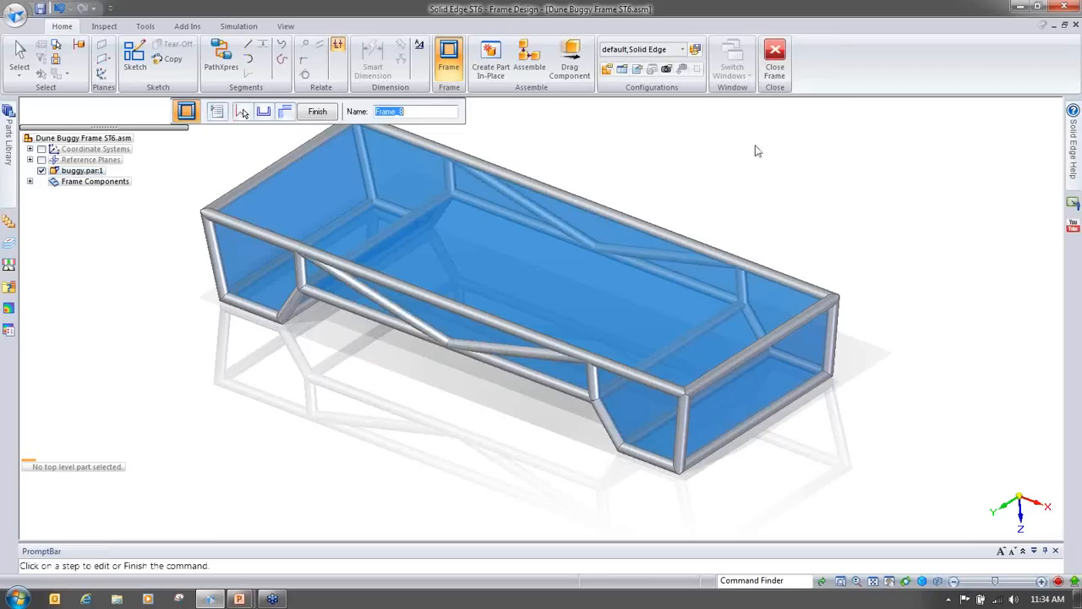
click(319, 113)
Step: Set the path selection to Face, pick the handle faces on both sides of the body, accept, and finish the frame
click(579, 112)
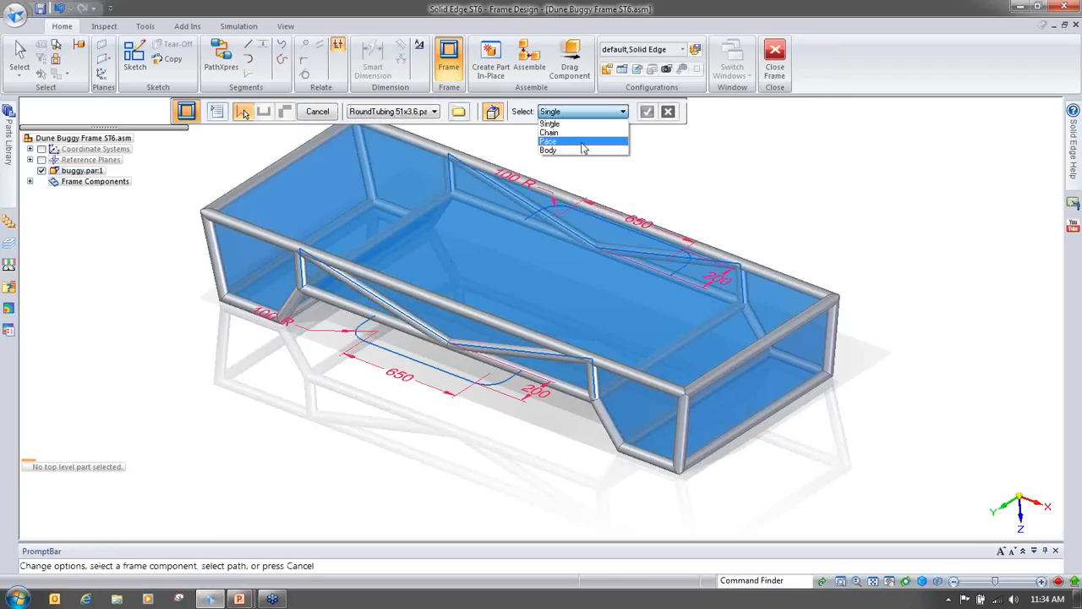
click(580, 140)
click(509, 371)
middle_drag(828, 287, 655, 366)
click(652, 367)
middle_drag(780, 175, 774, 147)
key(ctrl+i)
click(648, 113)
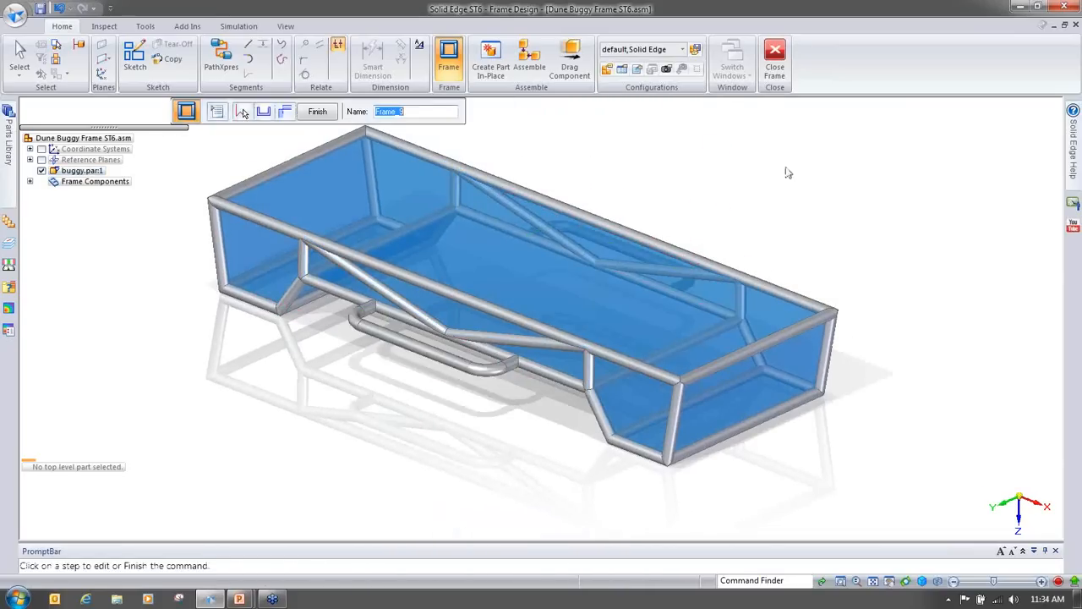
click(318, 111)
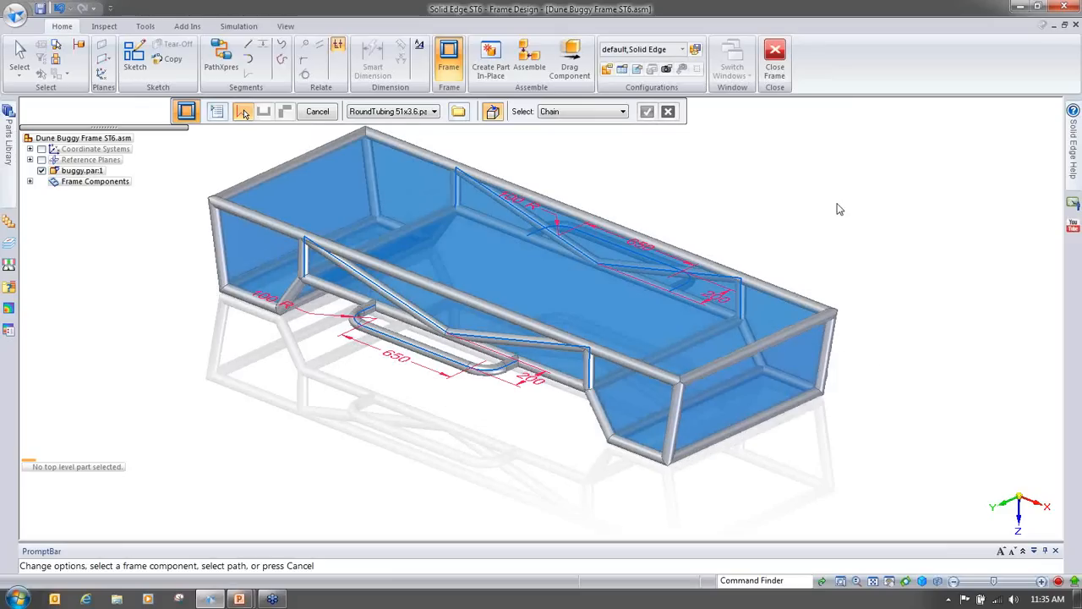
Step: Orbit around to inspect the new handle tubing, then cancel the Frame command
middle_drag(838, 209, 592, 372)
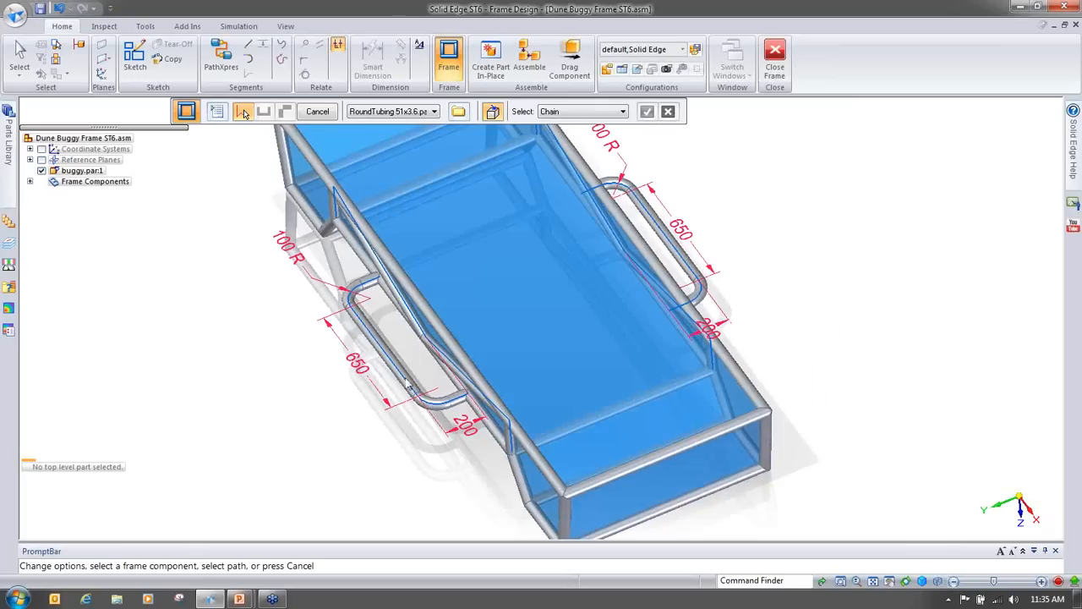
middle_drag(725, 291, 791, 245)
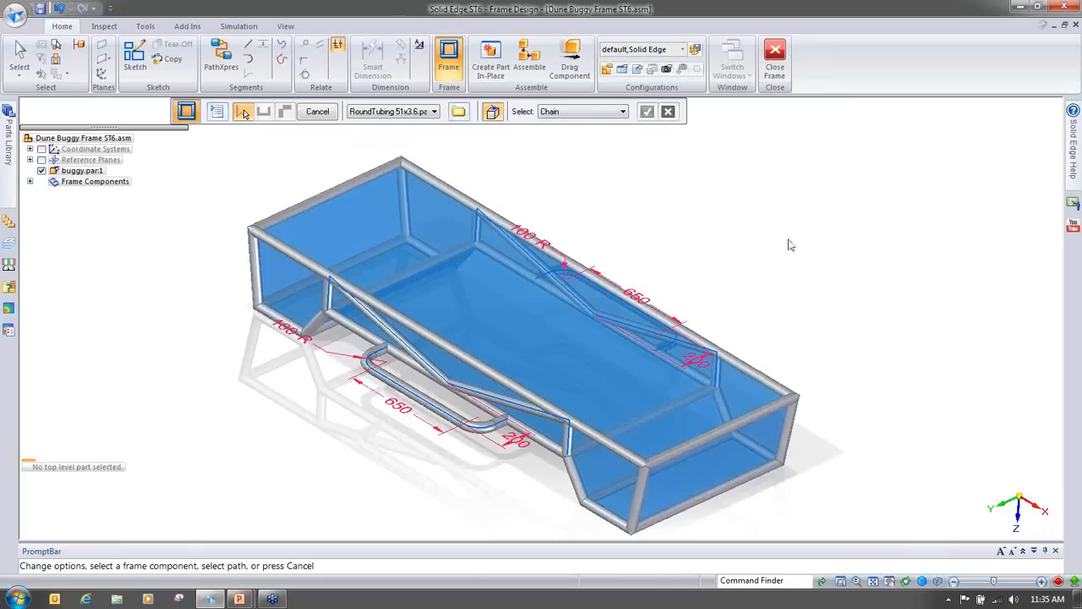
click(318, 112)
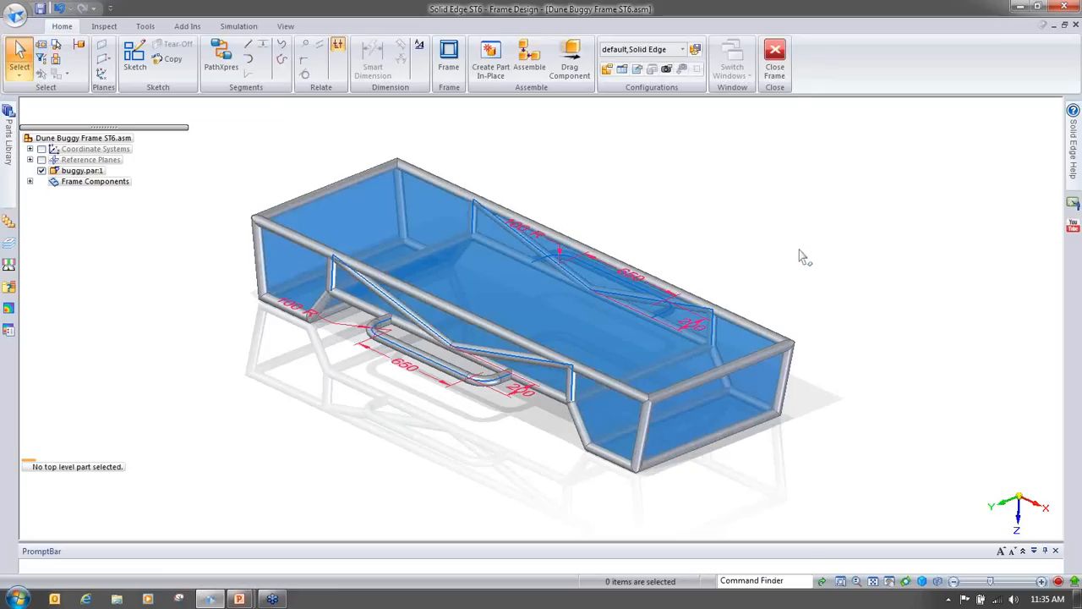
Step: Select the buggy body's angled end face and rotate it about 19 degrees with the steering wheel so the frame follows
middle_drag(783, 253, 818, 326)
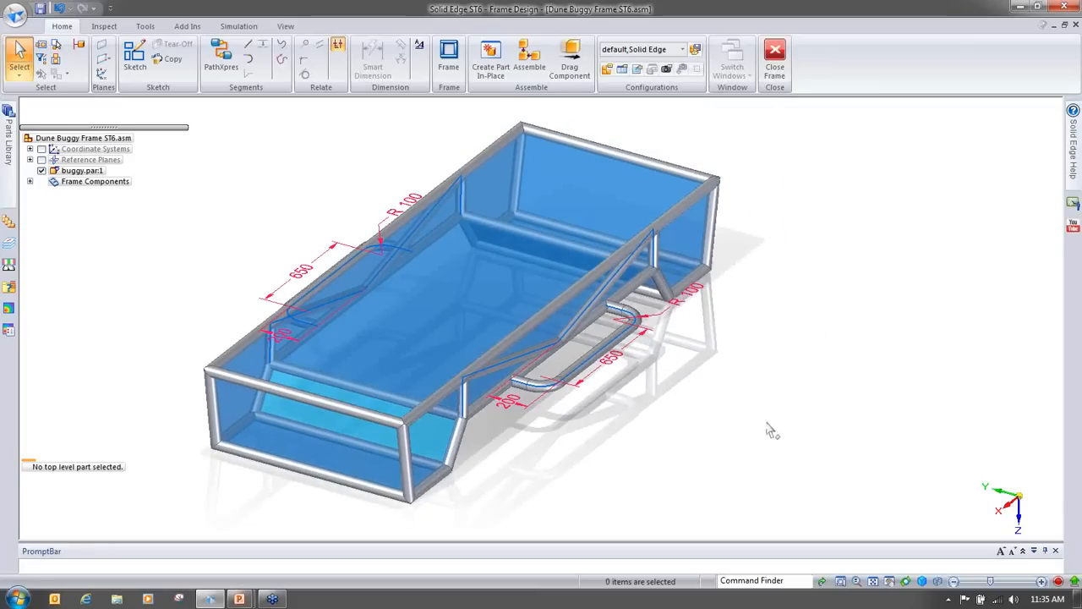
click(19, 72)
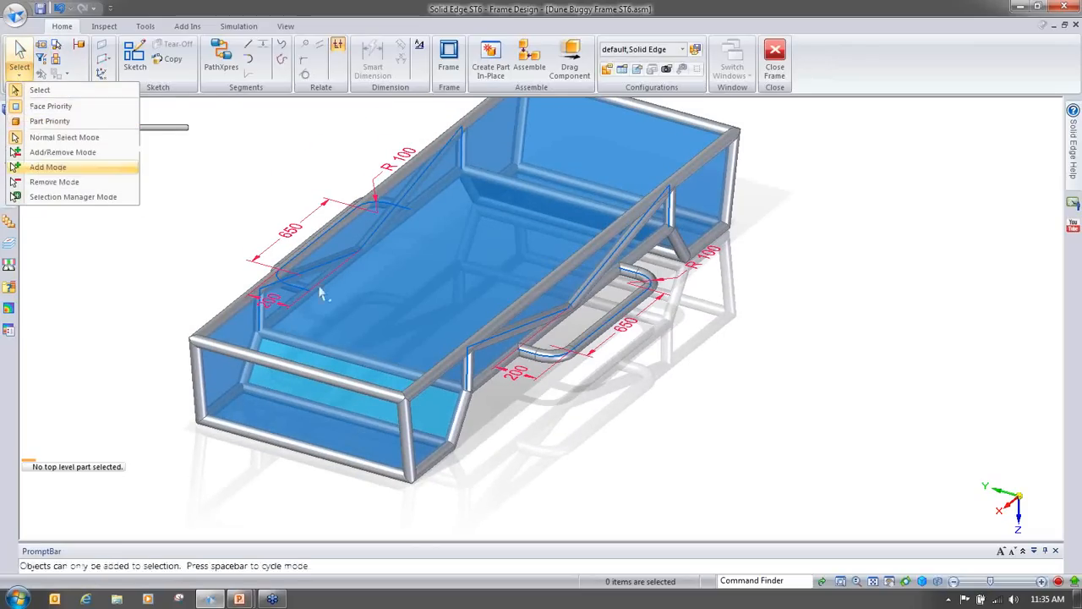
click(803, 392)
middle_drag(802, 393, 615, 334)
middle_drag(640, 424, 660, 412)
scroll(660, 413, up, 1)
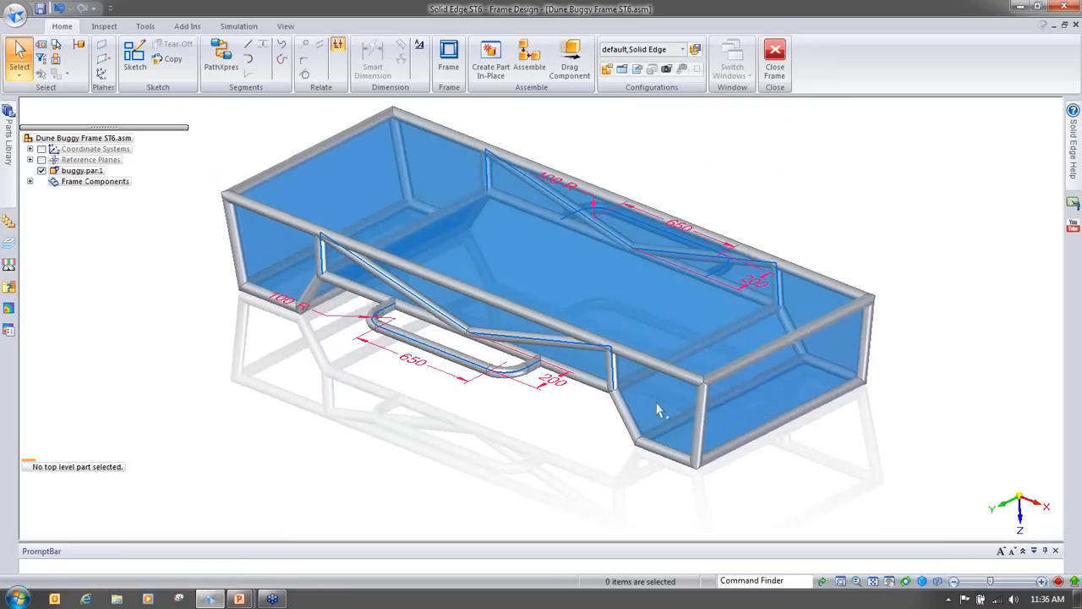
click(658, 415)
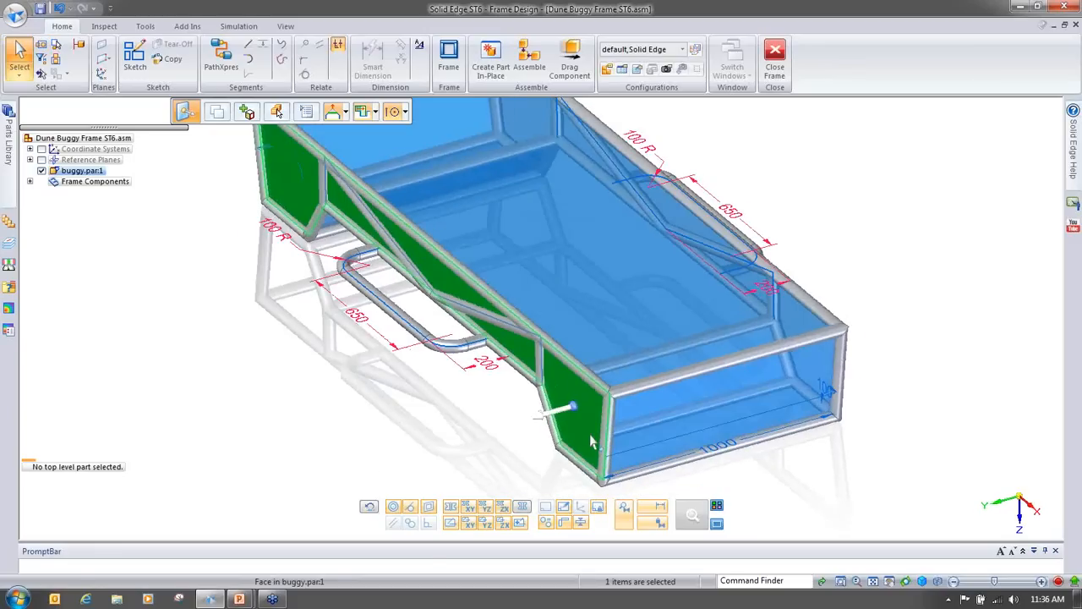
click(572, 364)
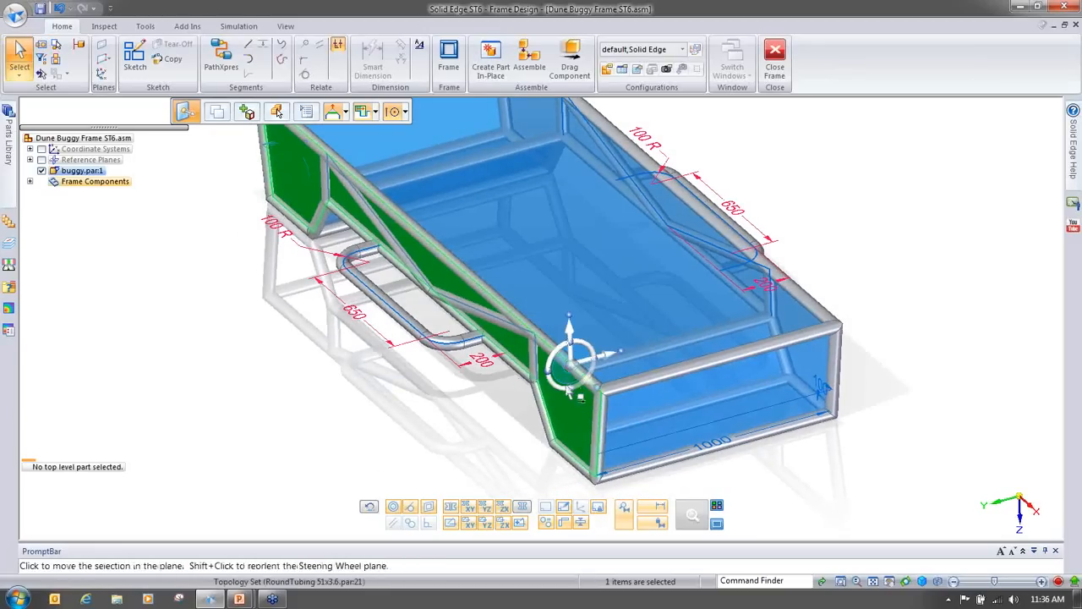
click(573, 389)
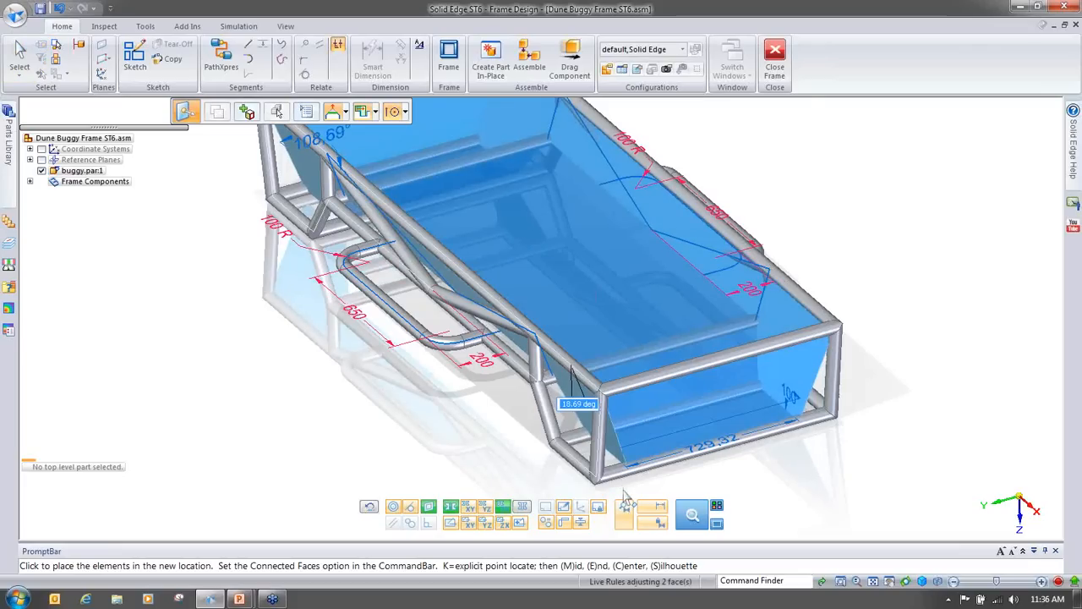
click(863, 469)
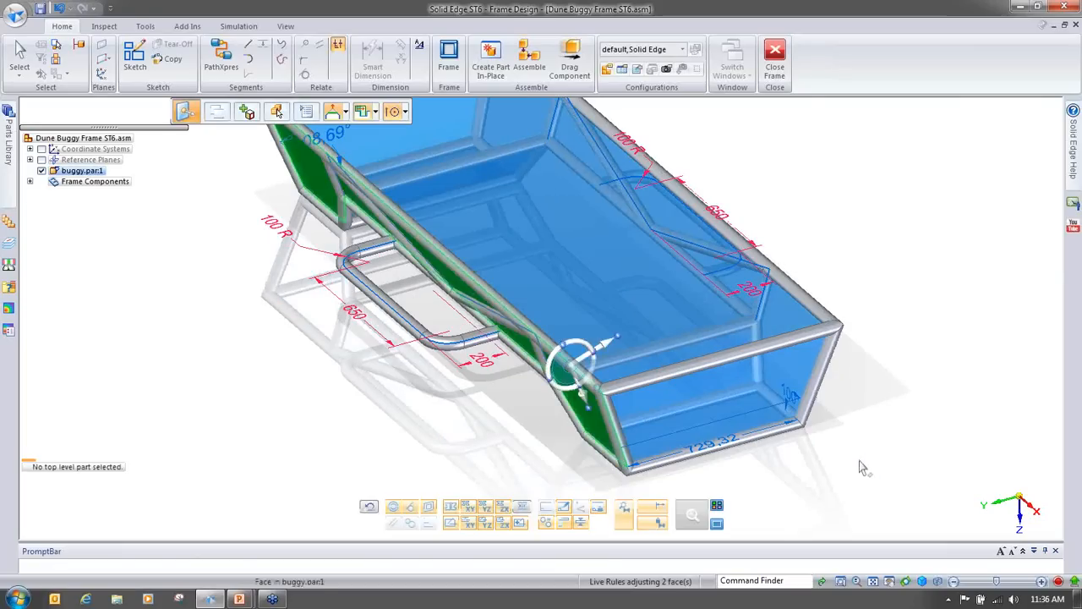
middle_drag(862, 466, 936, 408)
key(Escape)
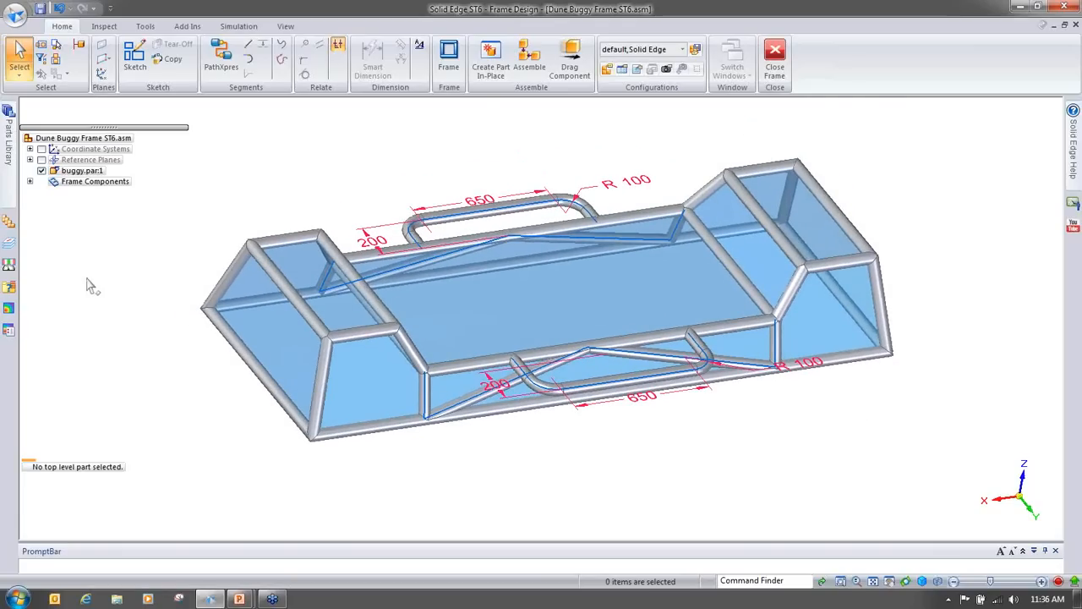
middle_drag(843, 500, 948, 329)
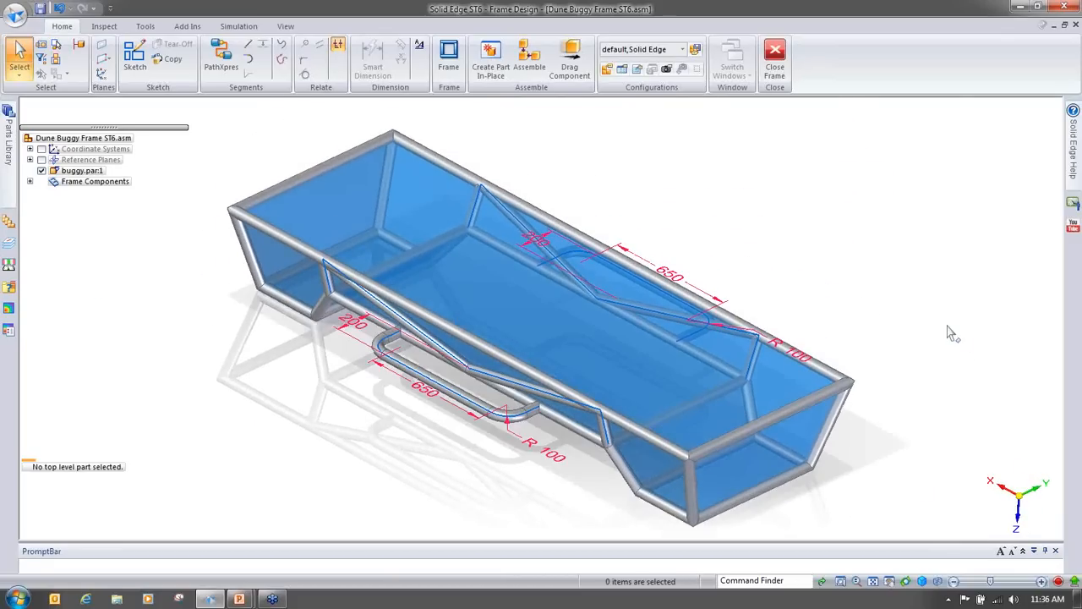